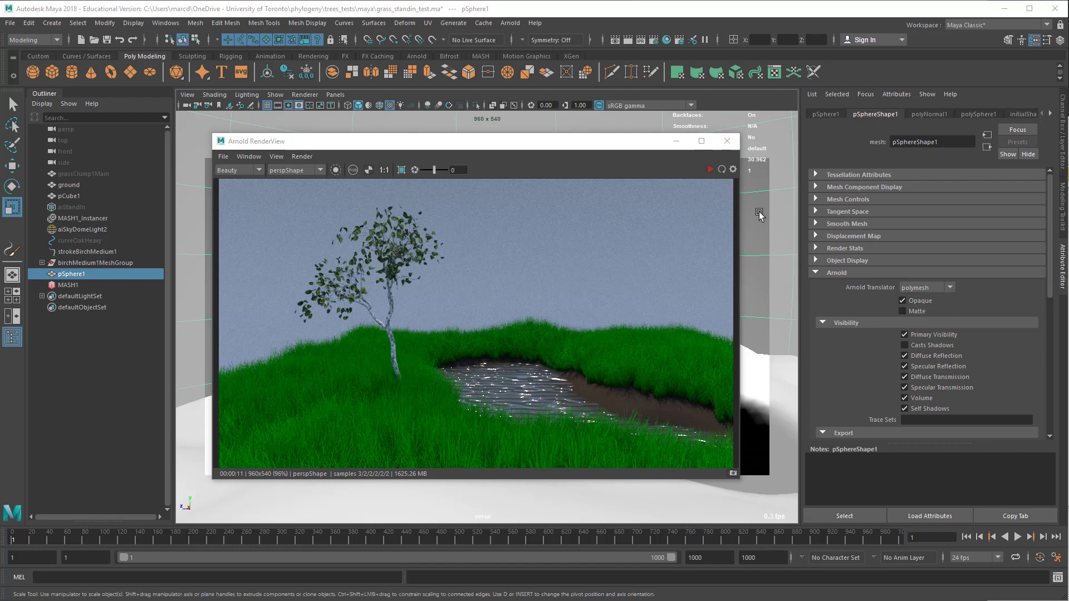
Run a live Arnold render of the grass and birch scene and stop it
click(708, 169)
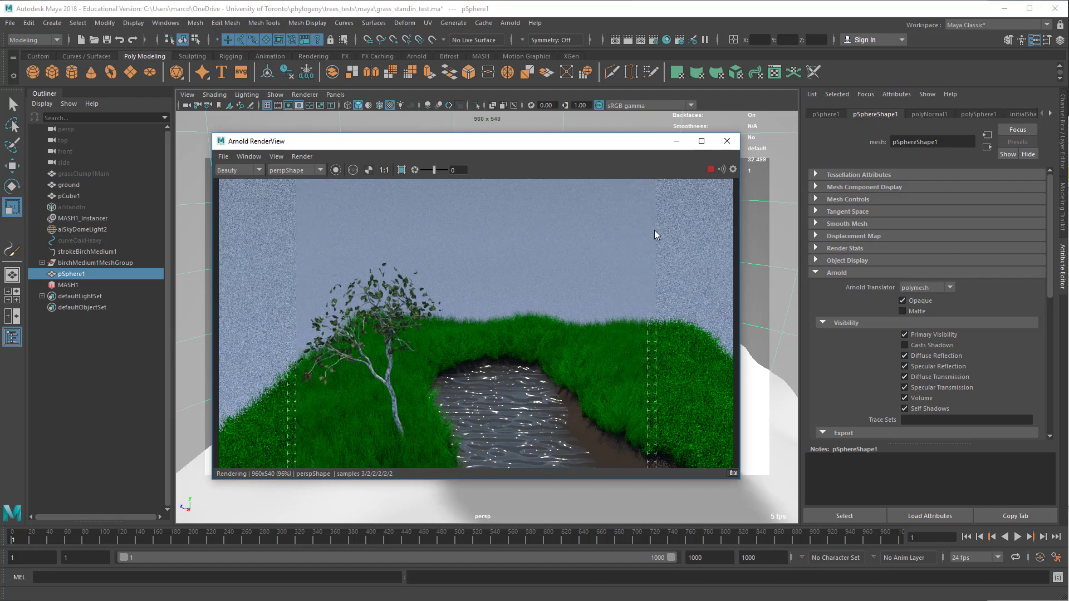
click(712, 169)
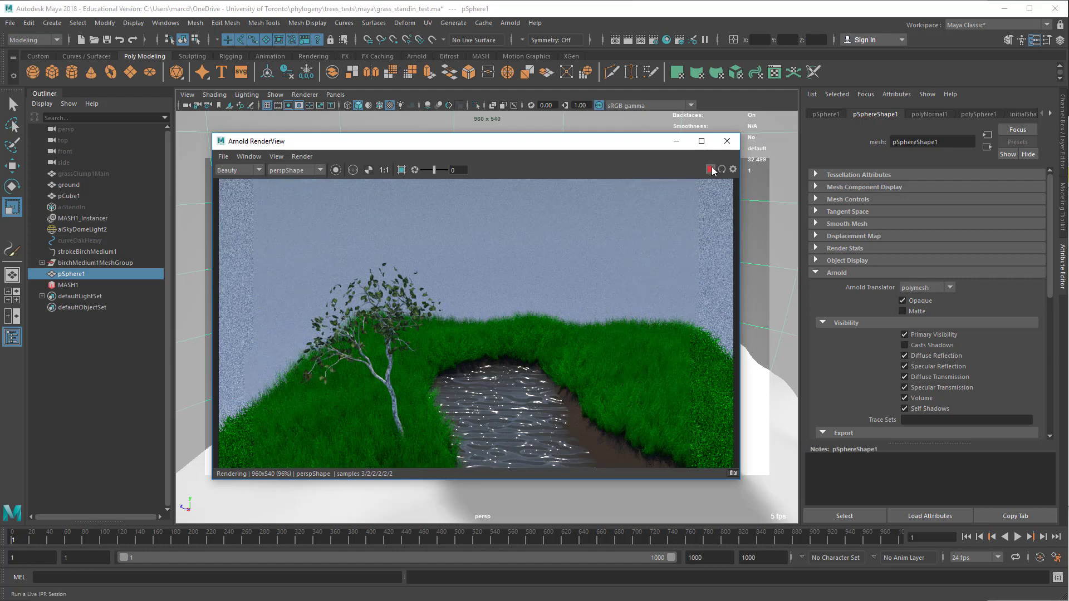
Save the current scene and create a new empty scene
key(ctrl+s)
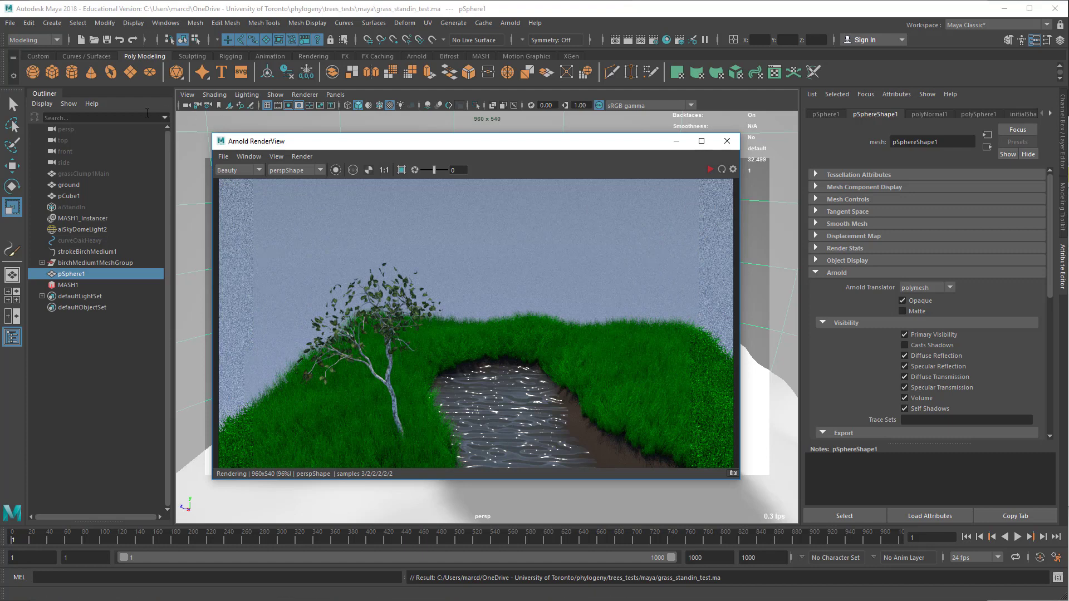
click(10, 22)
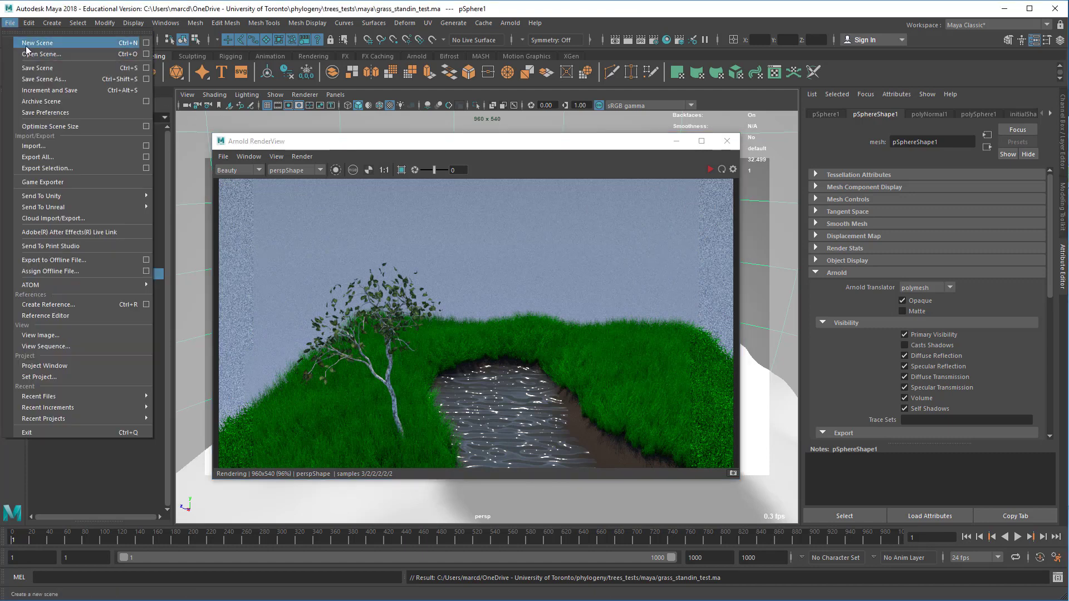
click(31, 43)
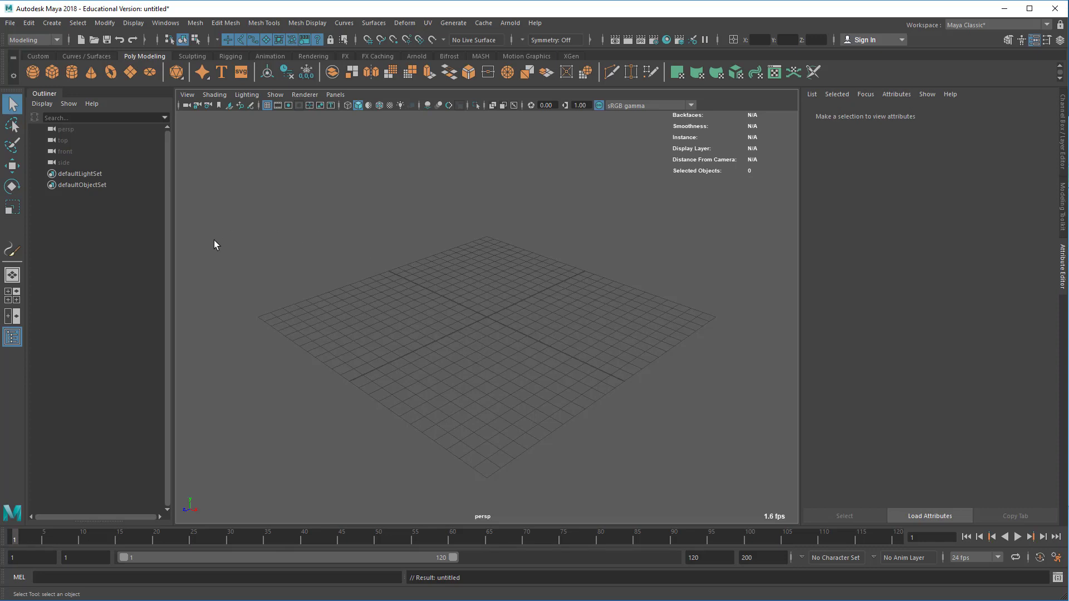
Open the Content Browser on the Paint Effects example brushes
click(457, 23)
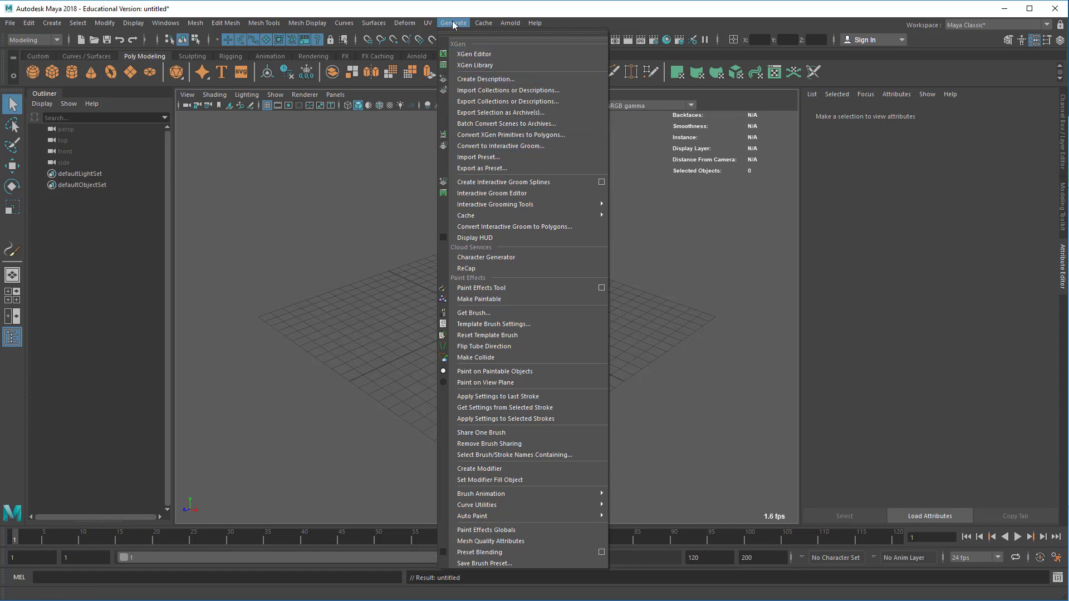
click(453, 23)
click(77, 23)
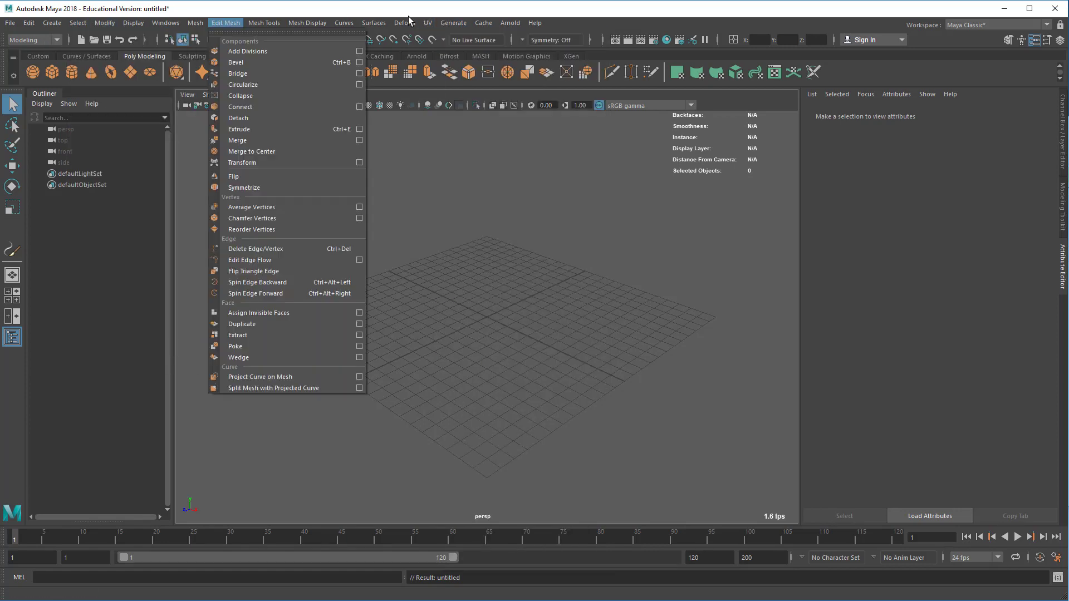
mouse_move(453, 23)
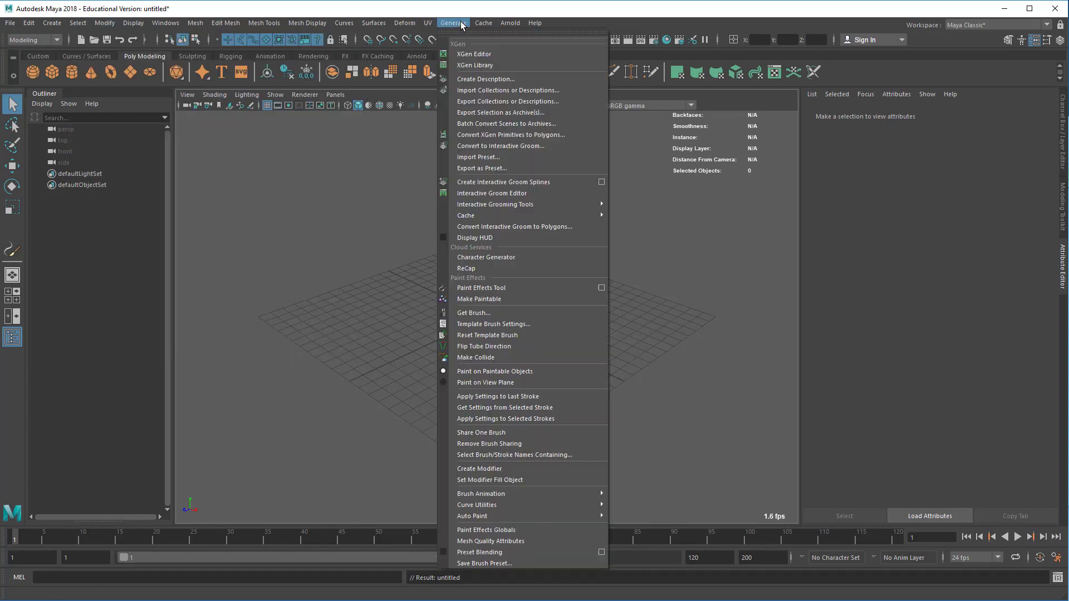
click(466, 313)
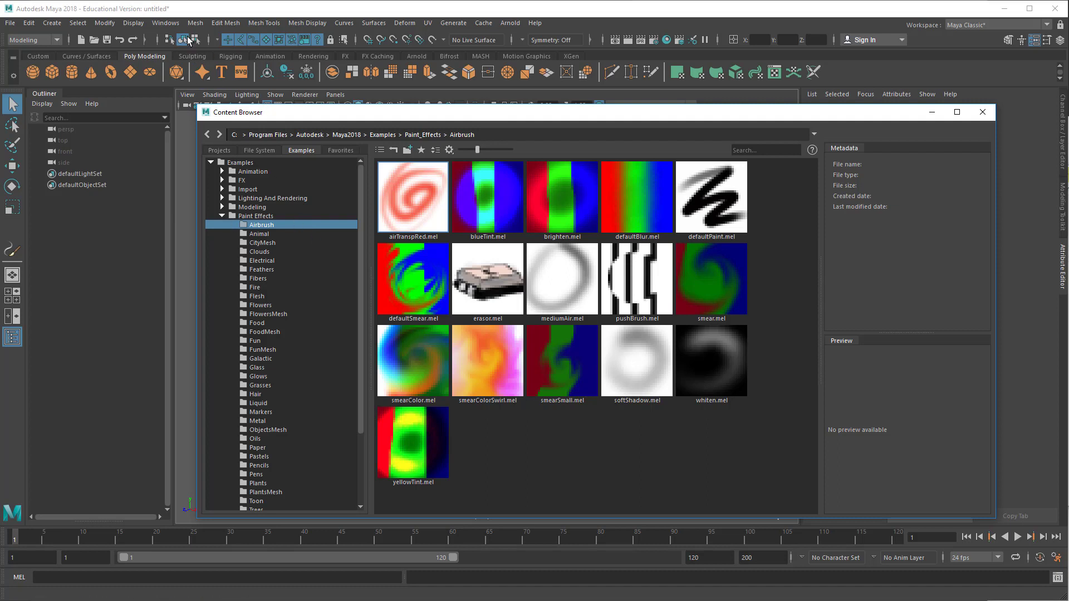
click(167, 22)
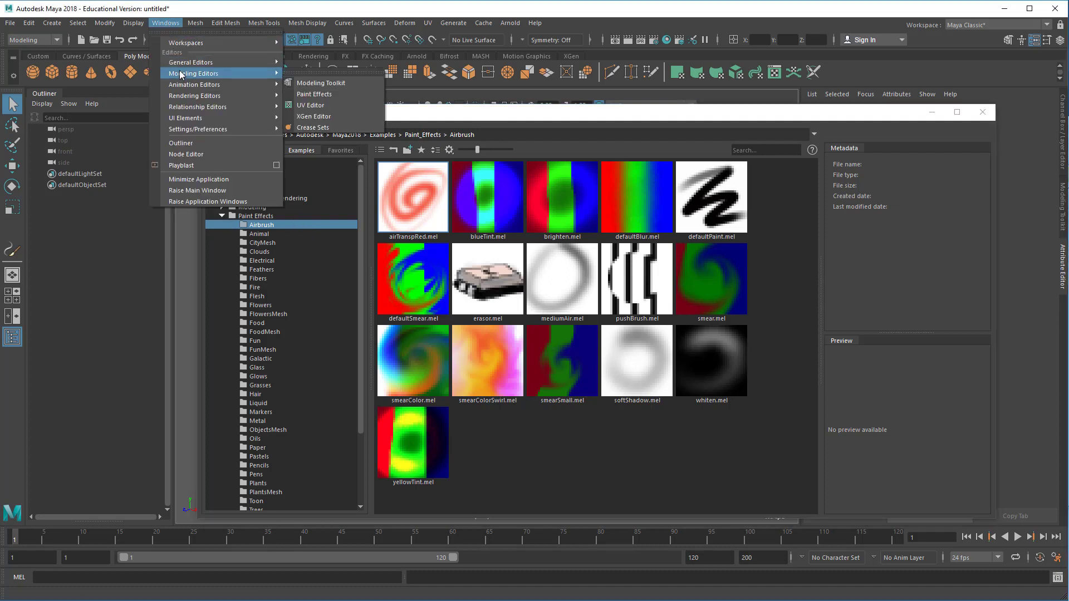
mouse_move(183, 62)
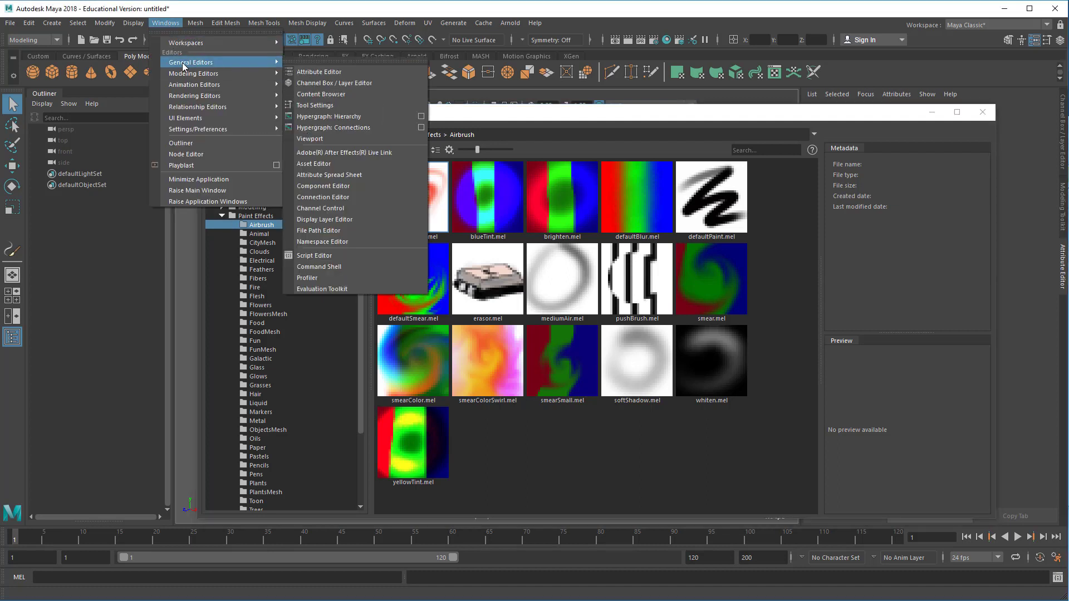
click(343, 94)
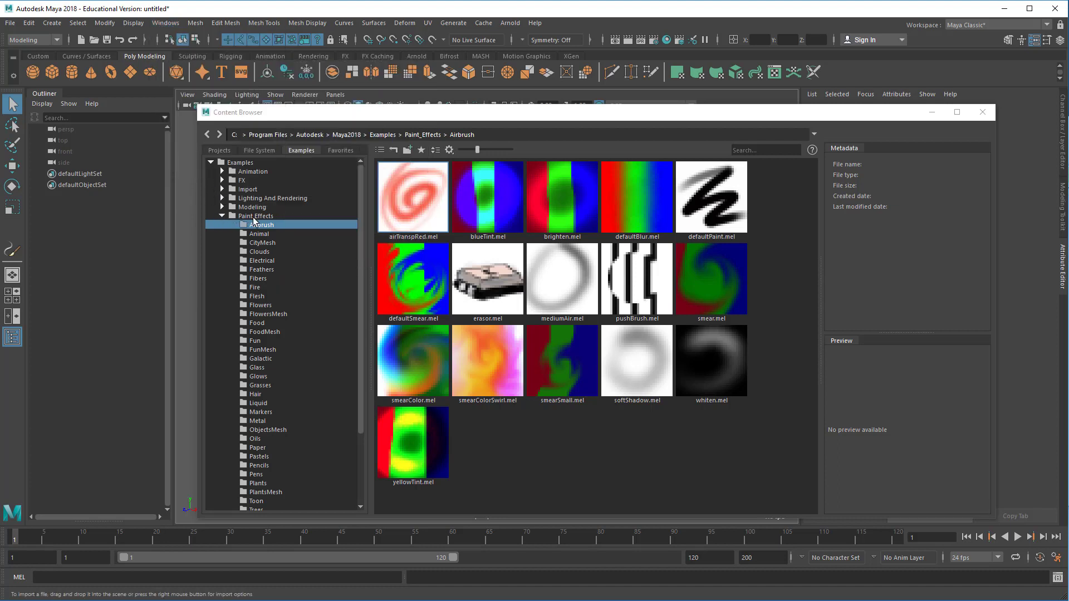
Load the birchSpringLight brush from the TreesMesh folder and paint a single birch tree at the centre of the grid
scroll(279, 241, down, 2)
click(263, 277)
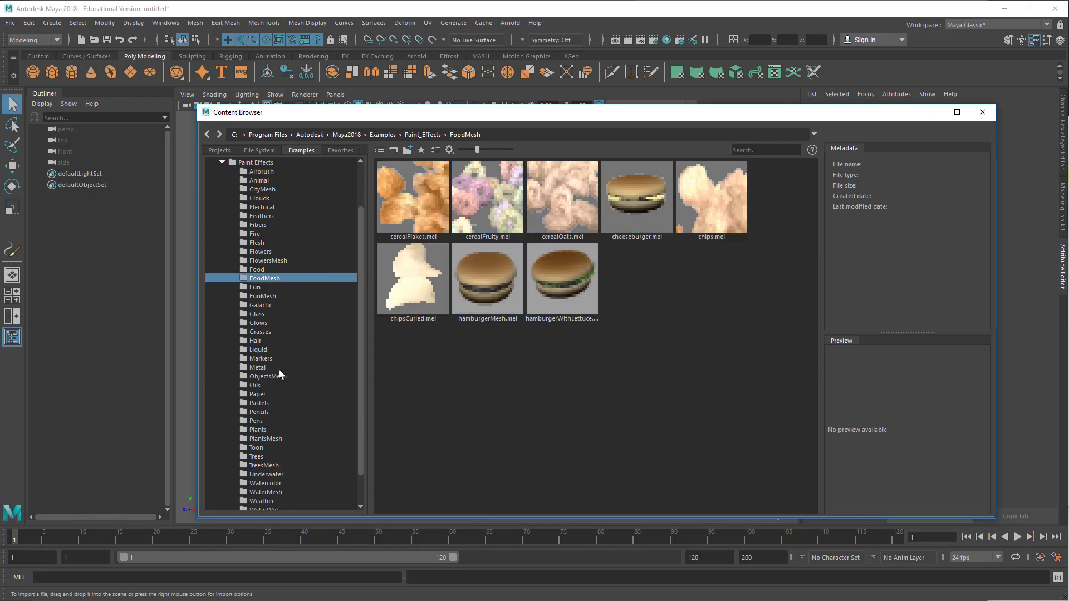
click(277, 368)
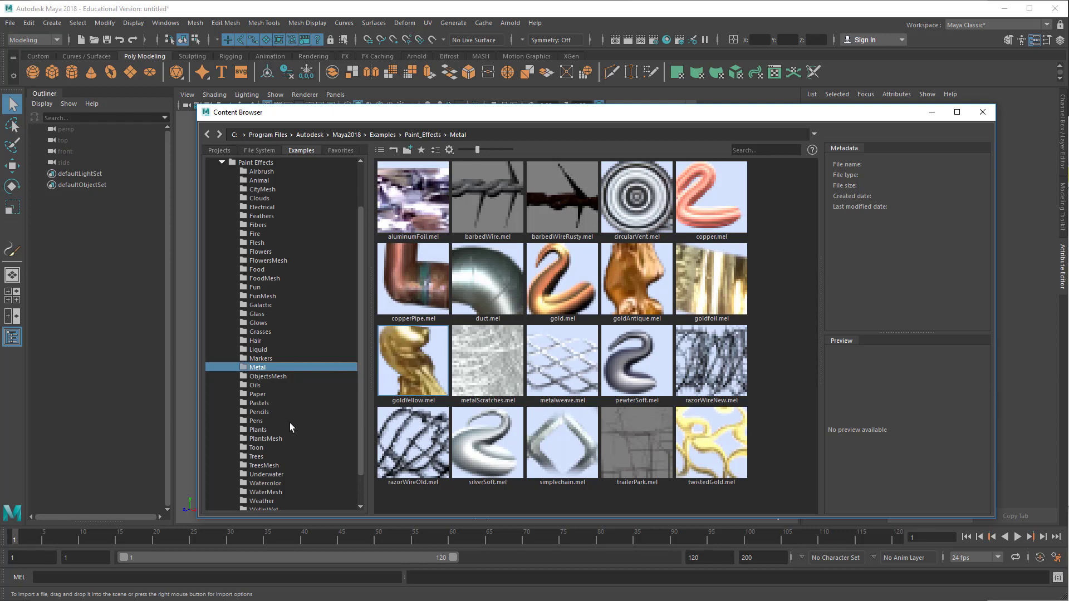
scroll(290, 423, down, 2)
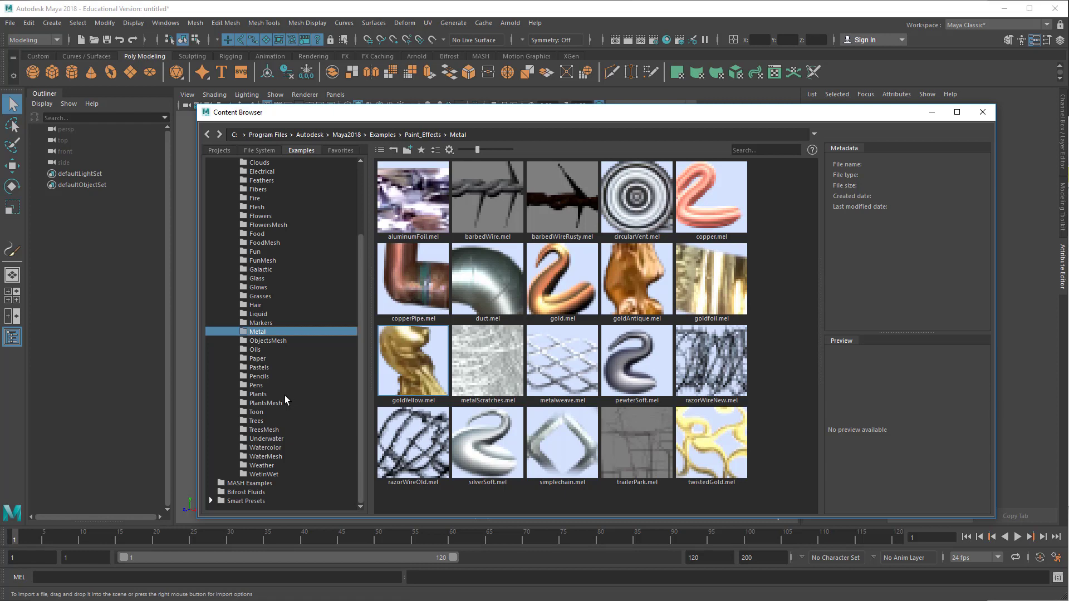
click(263, 430)
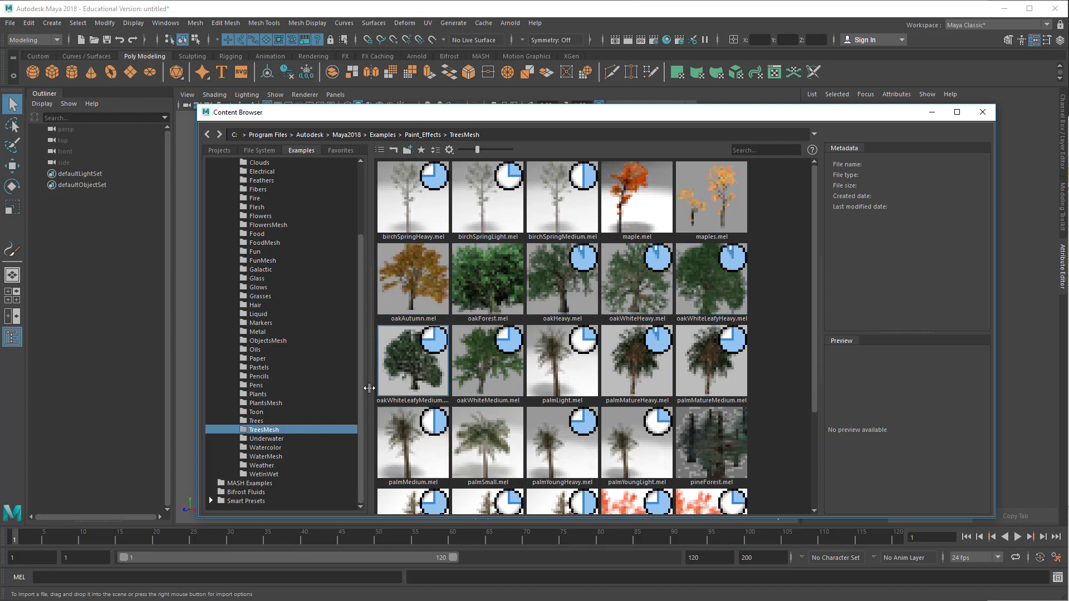
scroll(690, 417, down, 2)
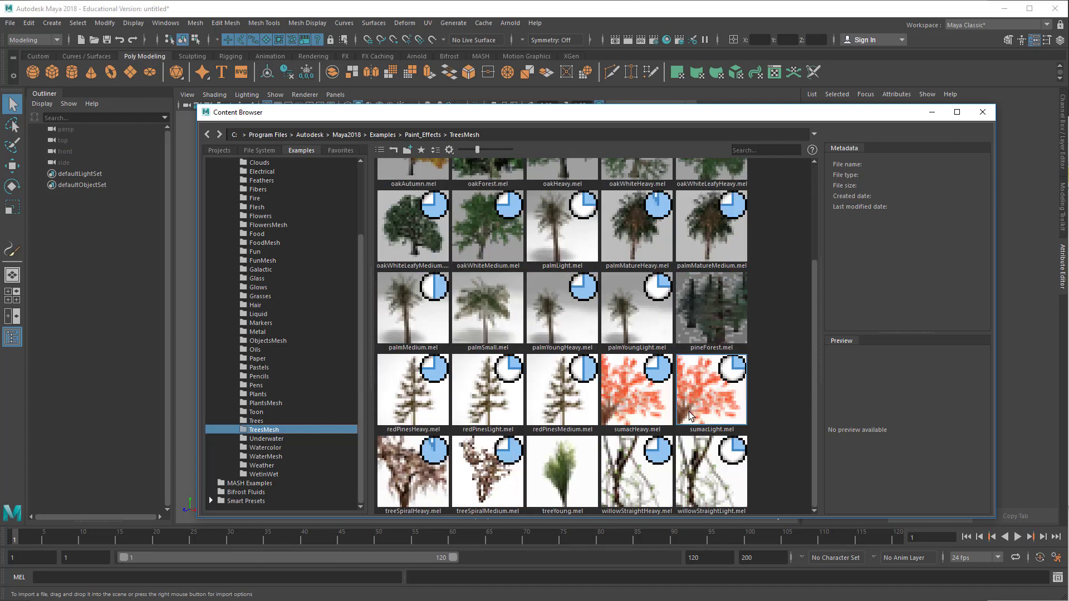
scroll(564, 417, up, 2)
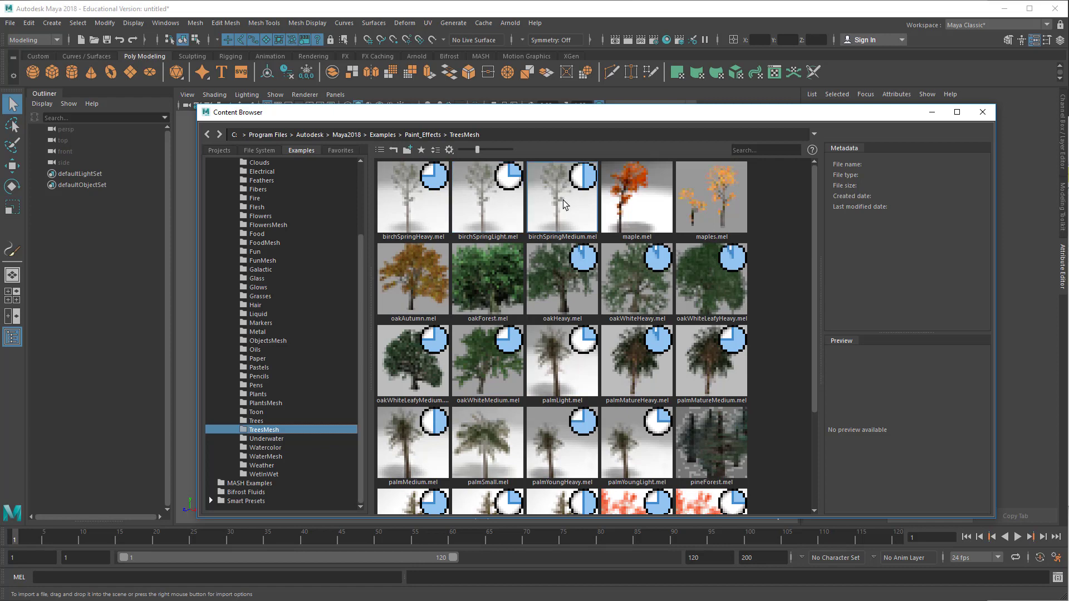
click(508, 209)
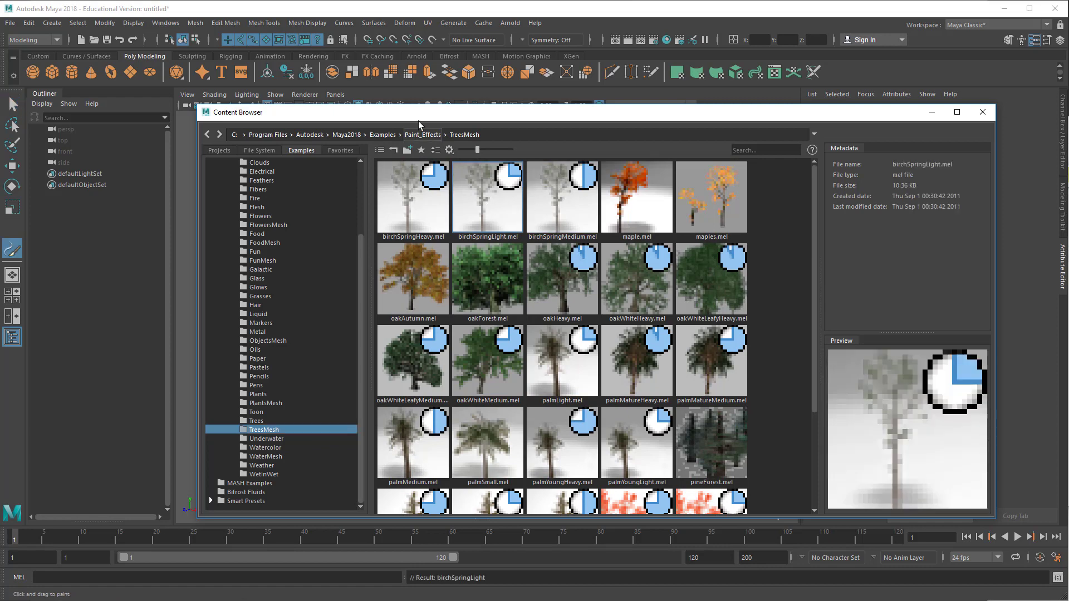
drag(419, 114, 993, 257)
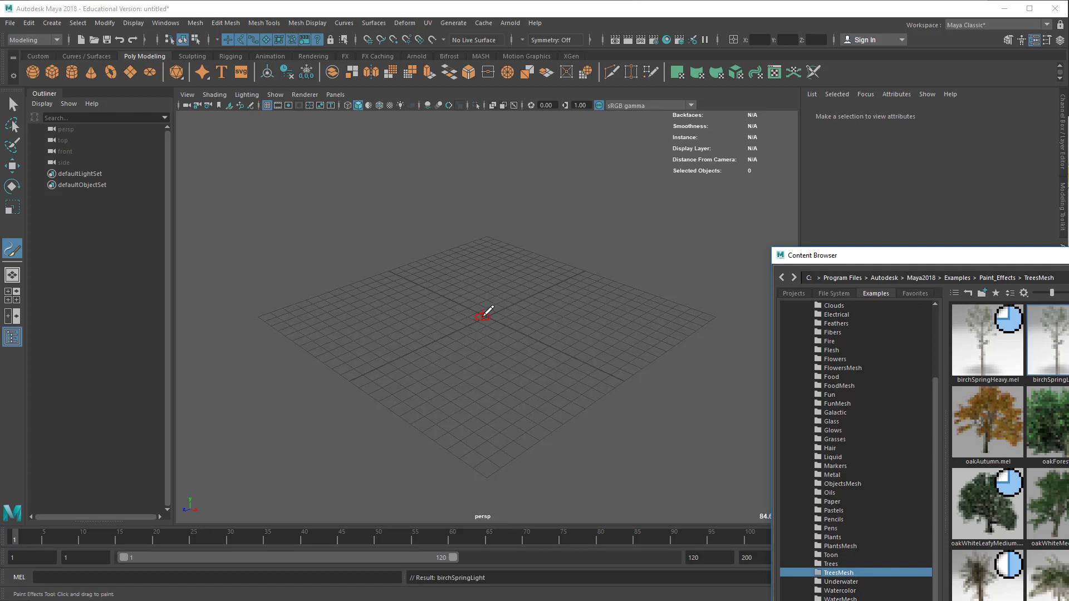
drag(484, 315, 488, 315)
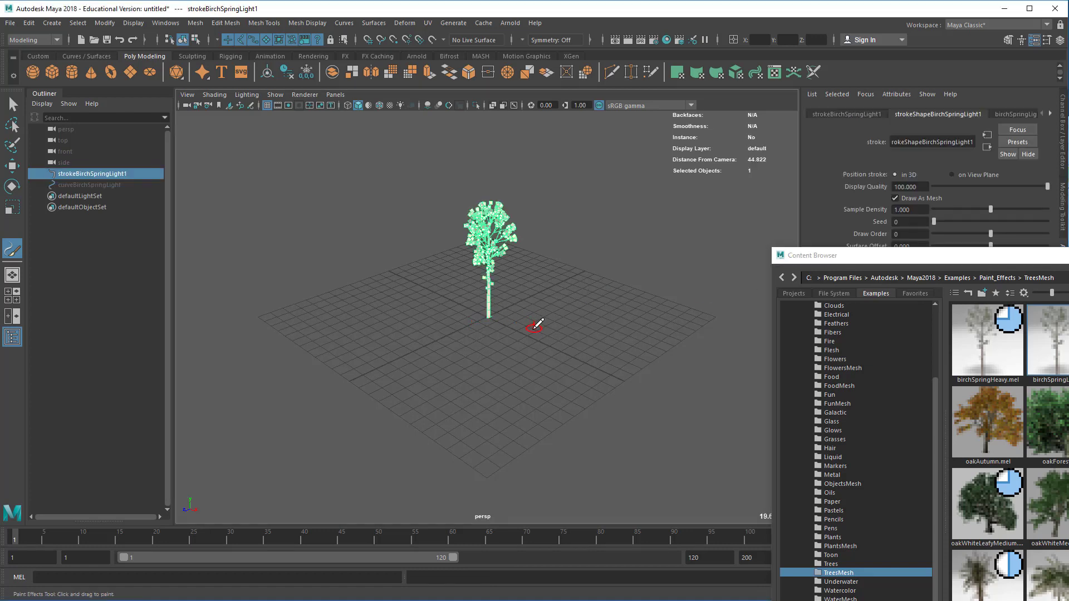
Paint three more birch trees with longer strokes at different spots around the first tree
scroll(580, 312, up, 5)
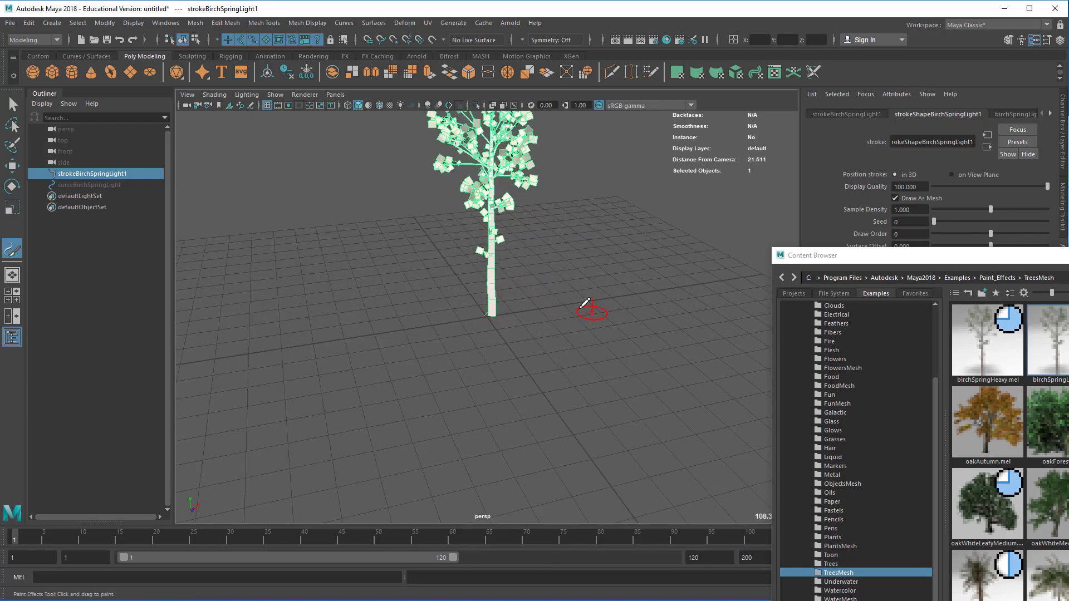
alt+drag(563, 444, 523, 402)
alt+middle_drag(523, 402, 474, 281)
drag(226, 340, 241, 336)
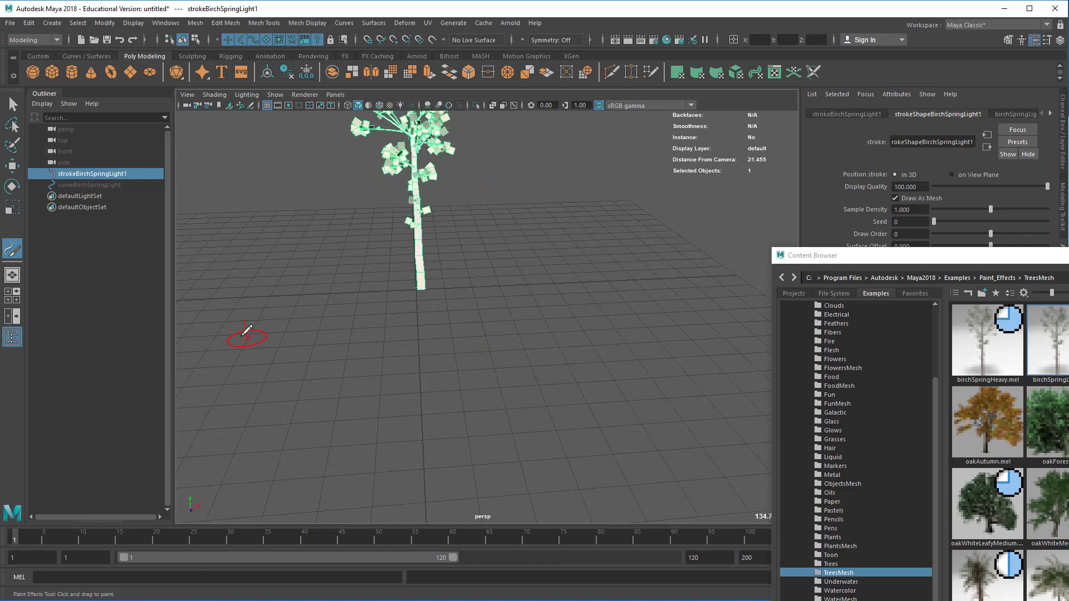
drag(603, 335, 763, 229)
alt+right_drag(681, 323, 385, 316)
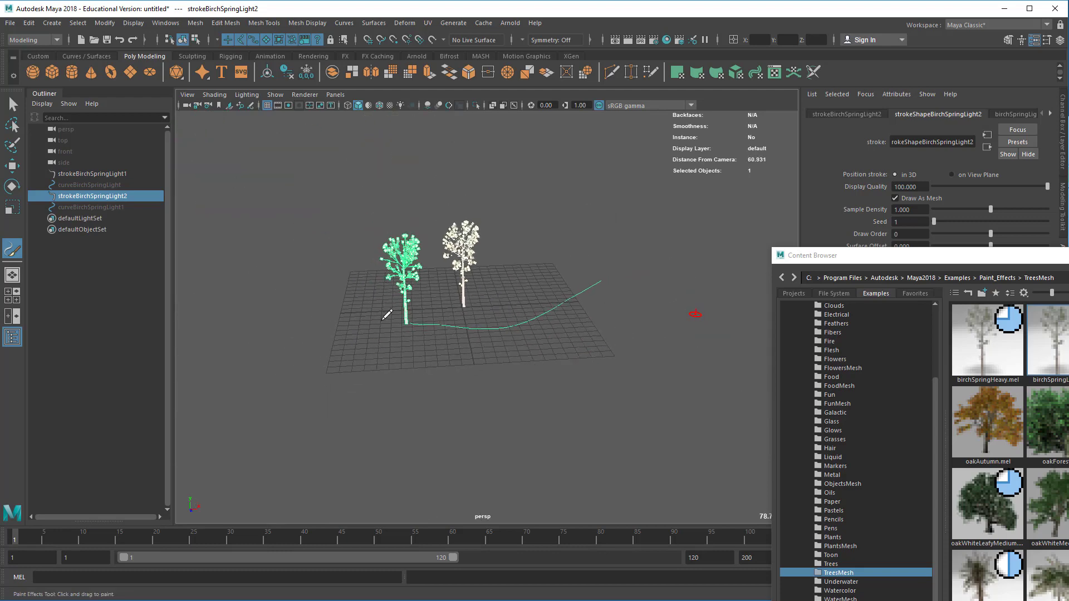
drag(336, 370, 625, 362)
drag(659, 255, 407, 380)
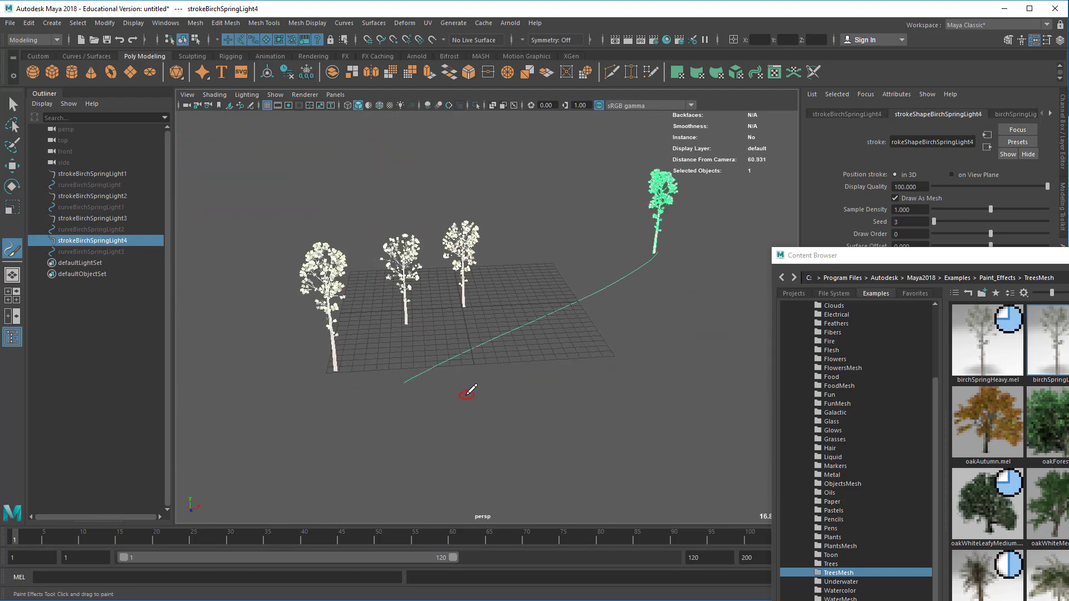
Undo the three additional birch strokes, keeping only the first tree
key(ctrl+z)
key(ctrl+z)
key(ctrl+z)
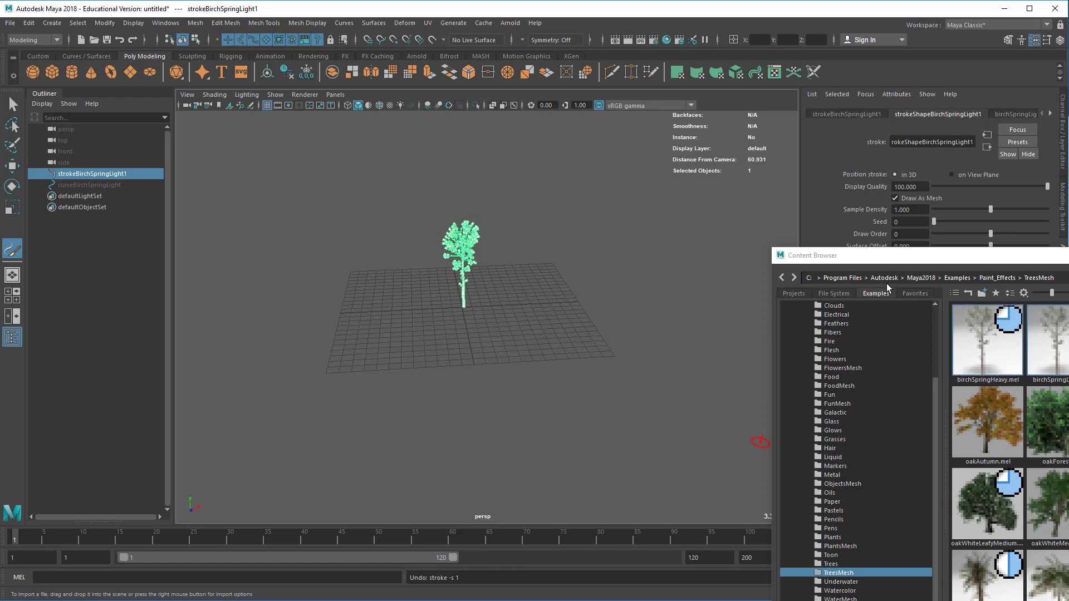
Load the grassClump brush from the Grasses folder of the Paint Effects examples
drag(807, 255, 490, 94)
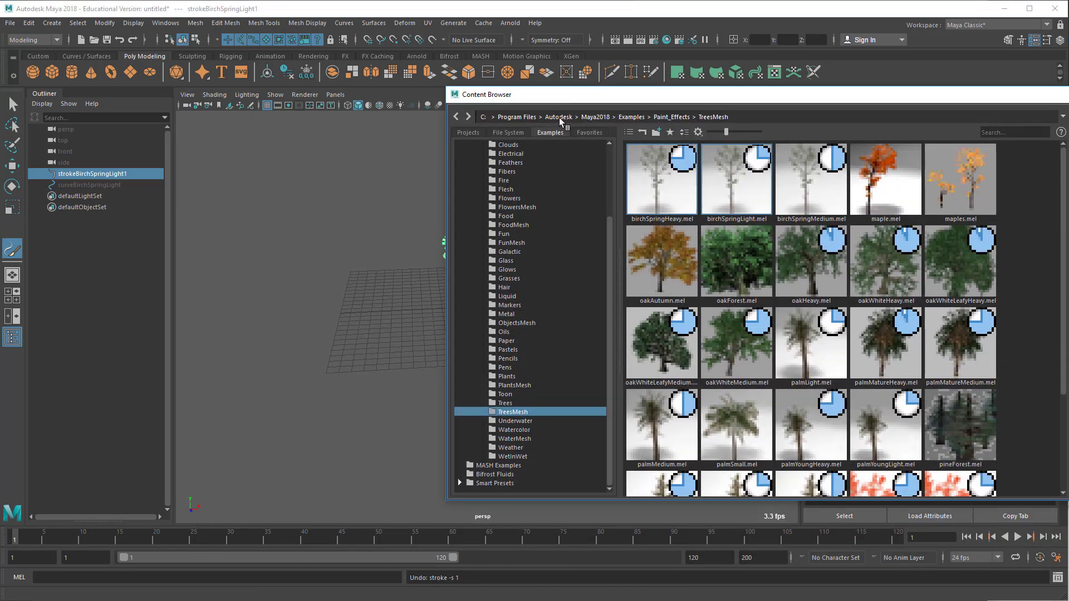
click(512, 259)
click(519, 278)
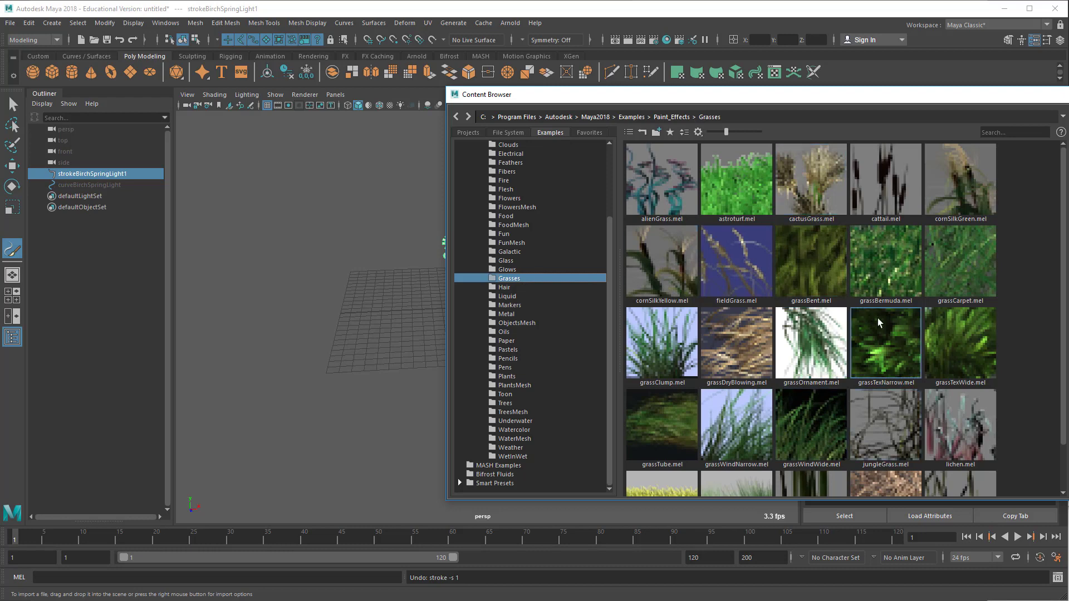
click(661, 342)
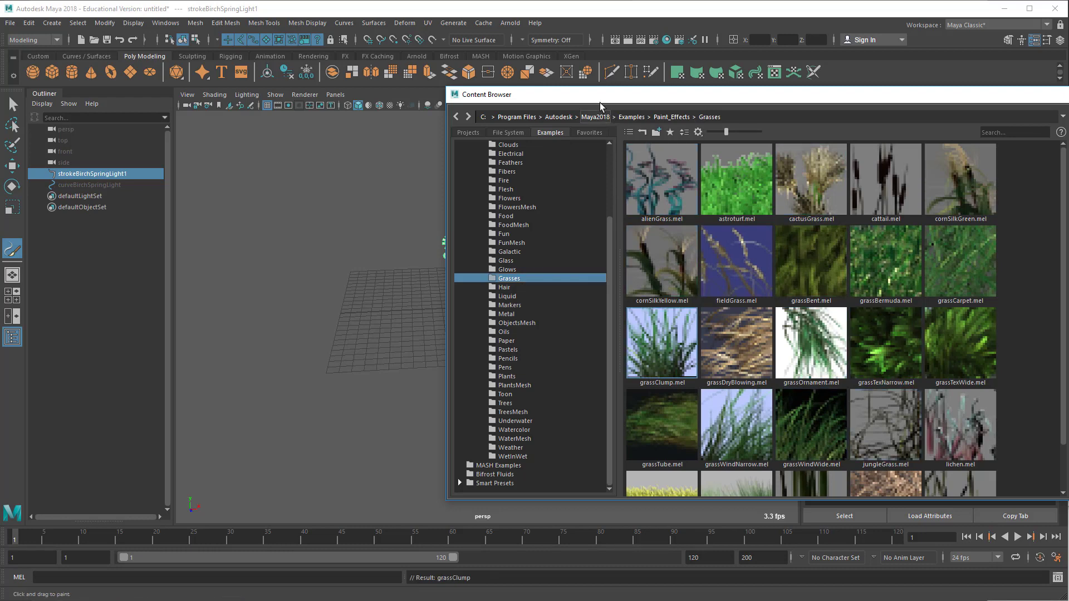
Enlarge the brush and paint two long strokes of grass clumps across the grid in front of the birch tree
drag(600, 106, 1068, 194)
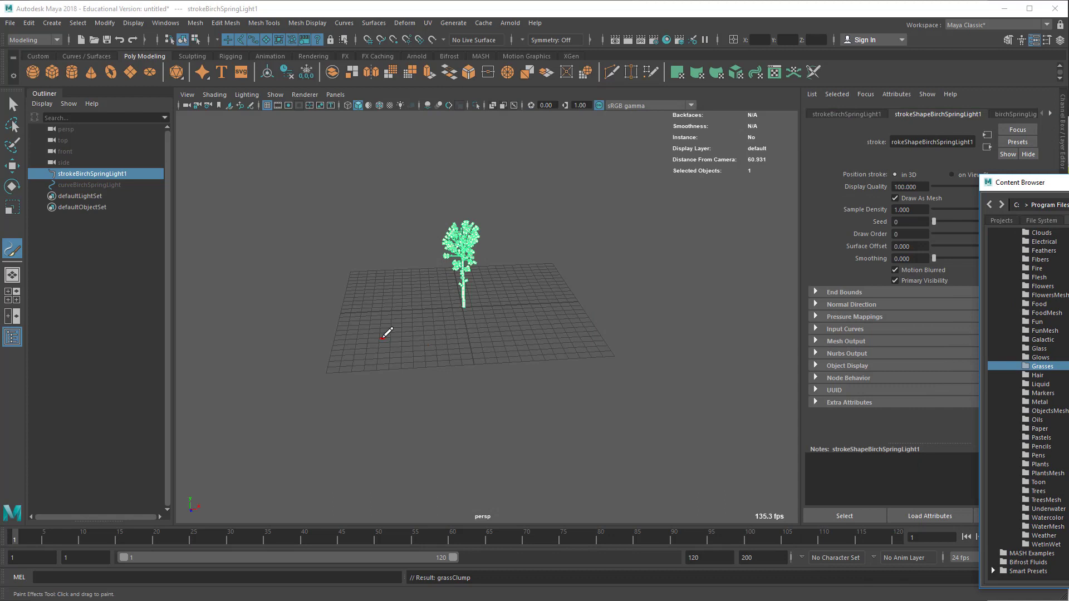
key(b)
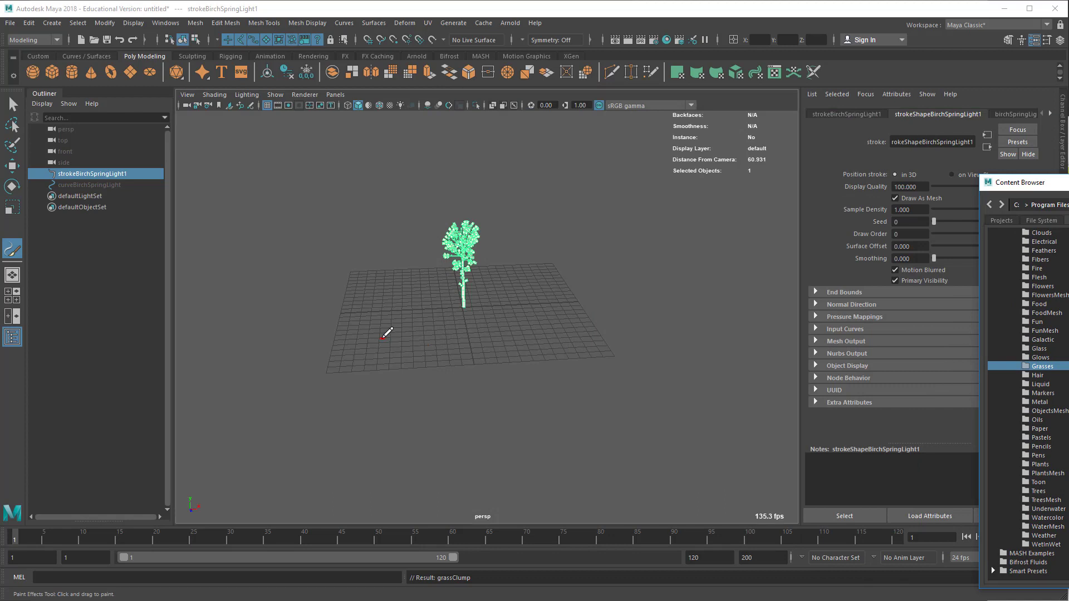
drag(384, 338, 424, 335)
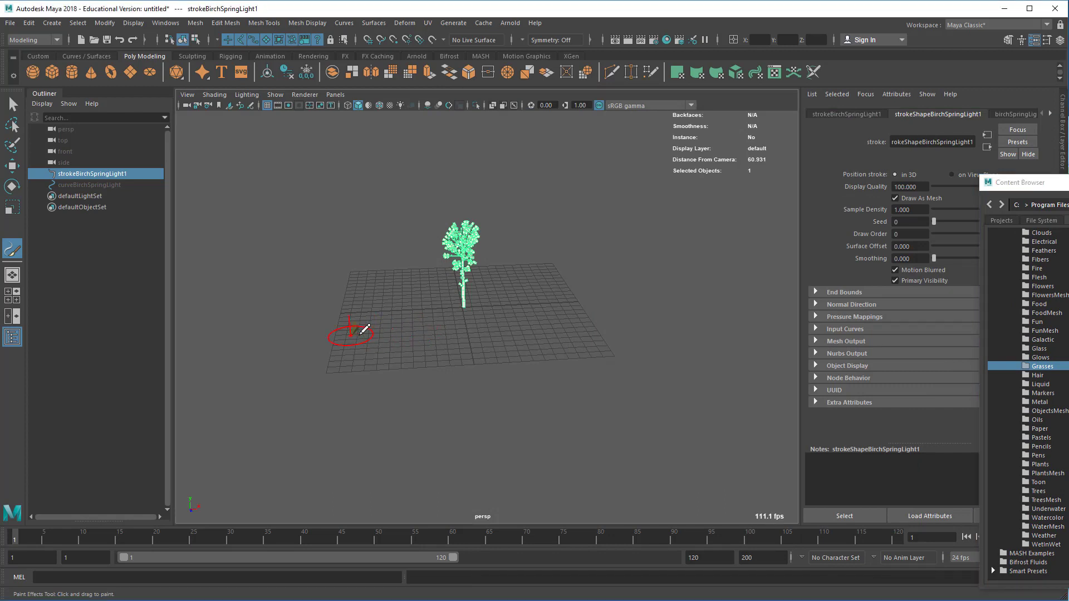
drag(351, 333, 796, 295)
drag(408, 352, 660, 386)
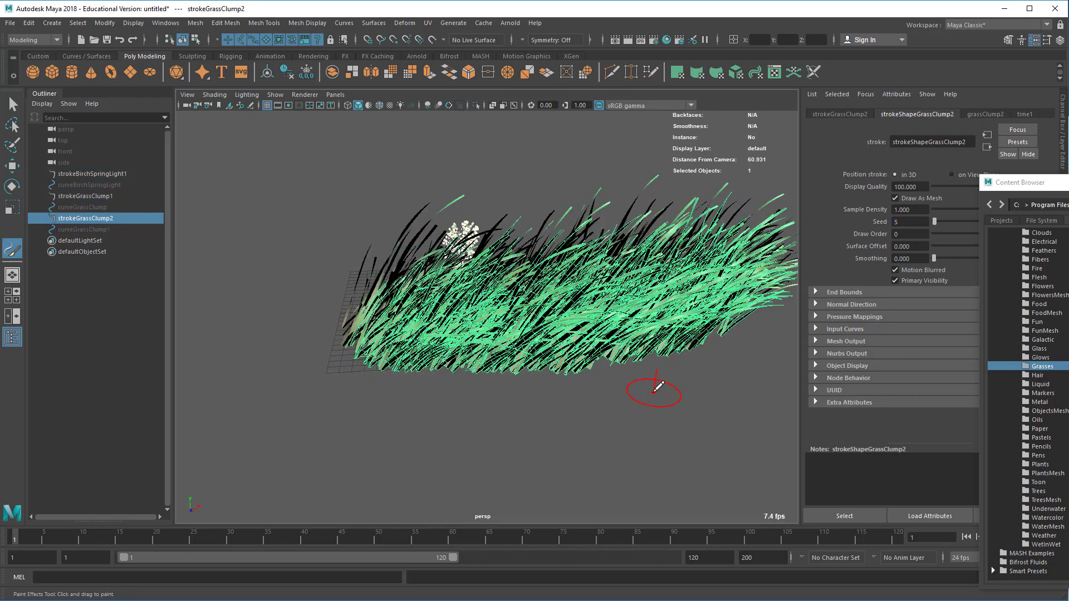
Undo both grass clump strokes
key(ctrl+z)
key(ctrl+z)
Leave the Paint Effects Tool for the Select Tool and frame the birch tree up close
key(q)
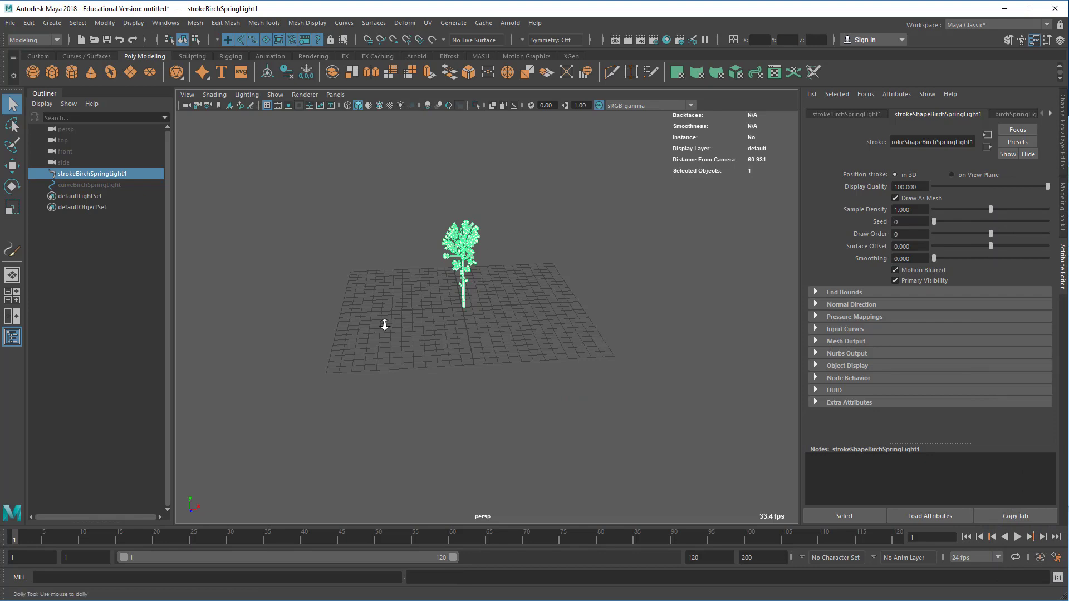
alt+right_drag(385, 325, 596, 294)
alt+middle_drag(597, 294, 650, 413)
mouse_move(563, 390)
alt+mouse_down()
mouse_move(506, 394)
mouse_move(576, 377)
alt+mouse_up()
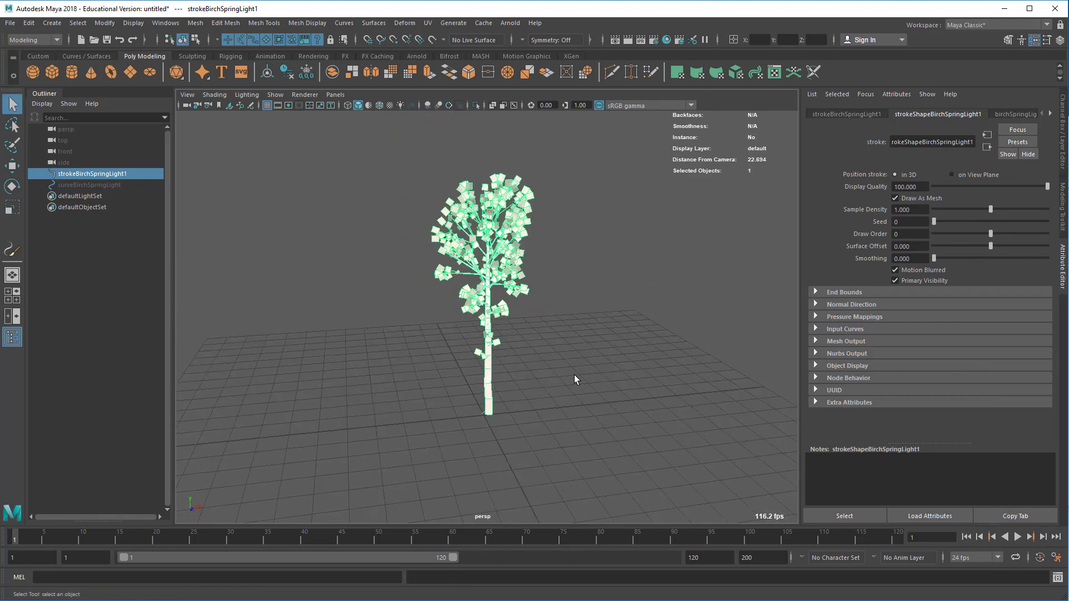
Try moving the birch tree across the grid with the Move Tool, and undo the move
click(867, 115)
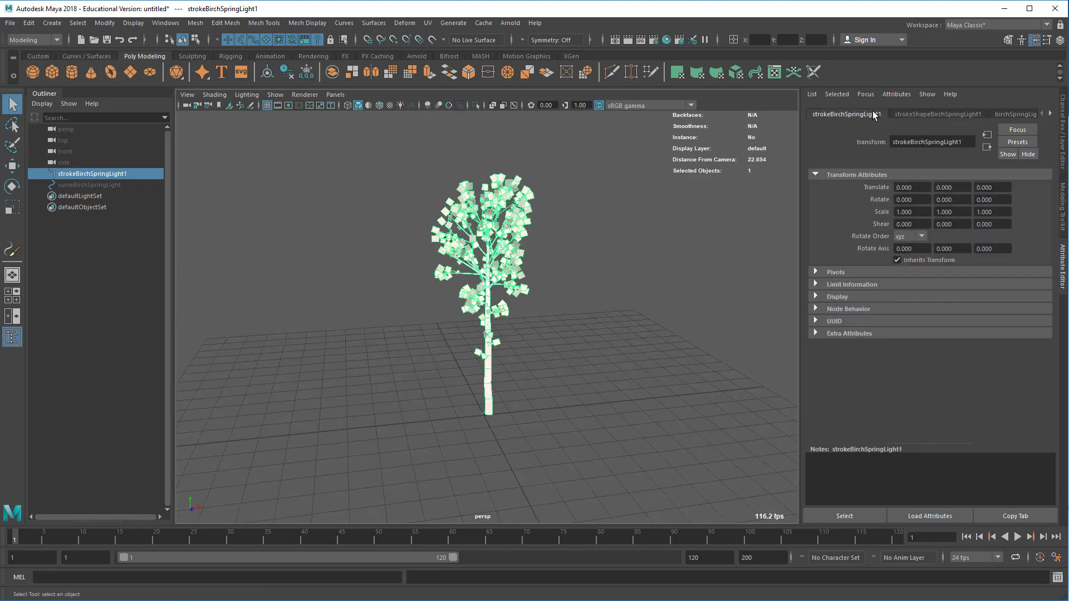
key(w)
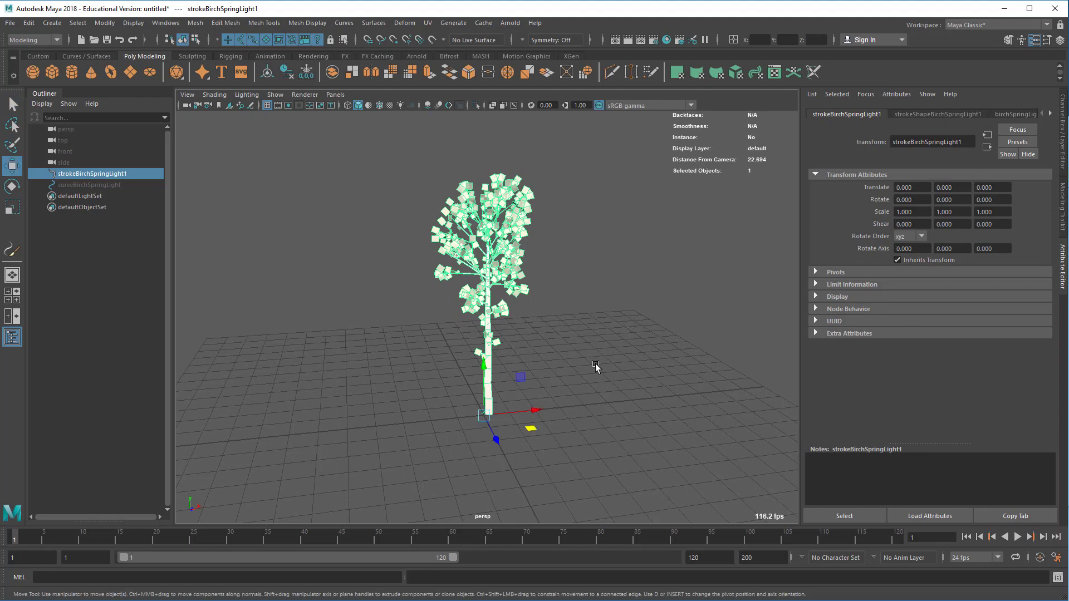
key(ctrl+z)
key(ctrl+z)
key(ctrl+z)
key(ctrl+z)
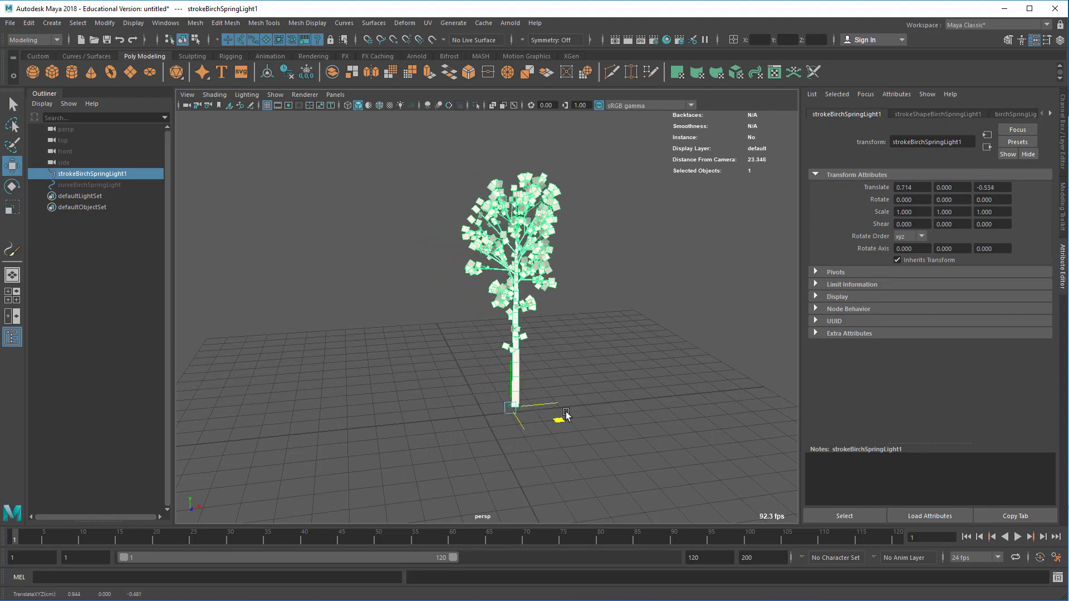
click(969, 117)
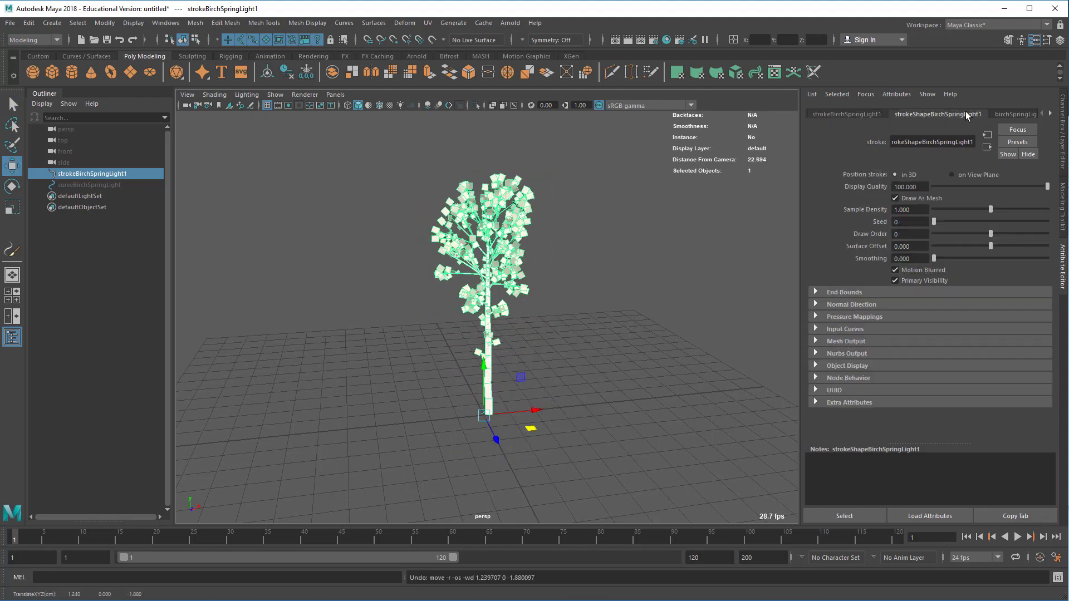
Paint a long grass clump stroke across the grid around the birch tree, delete it and return to the Select Tool
alt+drag(645, 322, 616, 358)
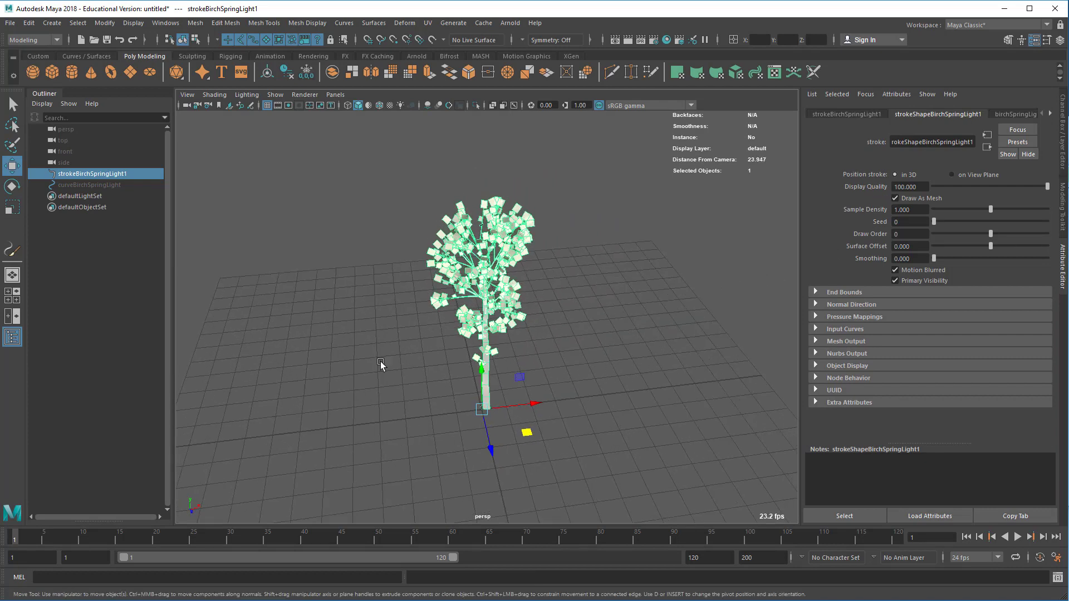
click(10, 252)
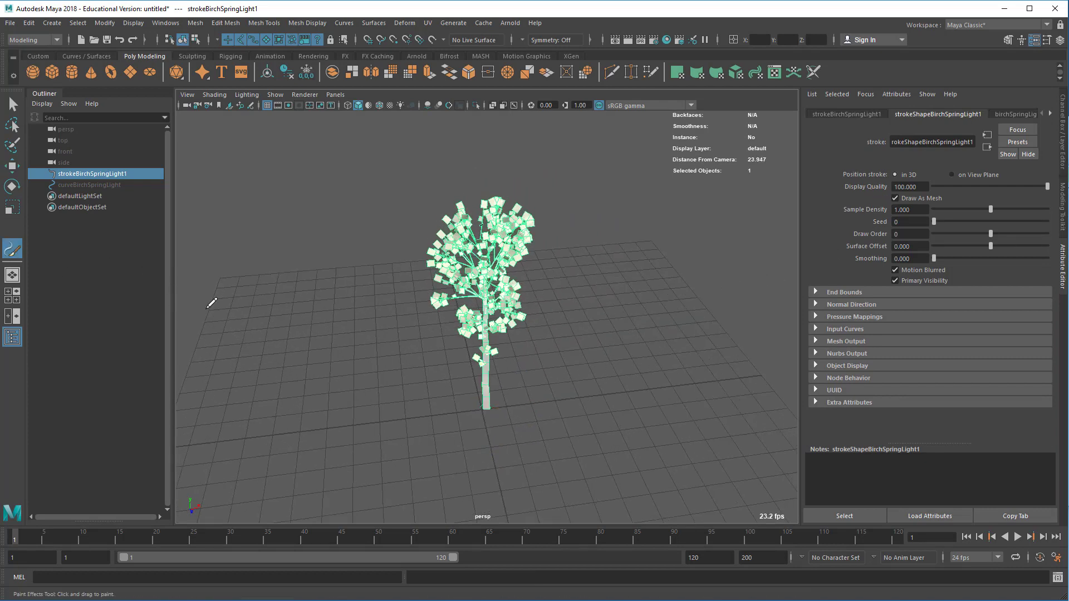
mouse_move(215, 309)
mouse_down()
mouse_move(501, 401)
mouse_move(651, 433)
mouse_move(640, 384)
mouse_move(646, 318)
mouse_move(629, 306)
mouse_up()
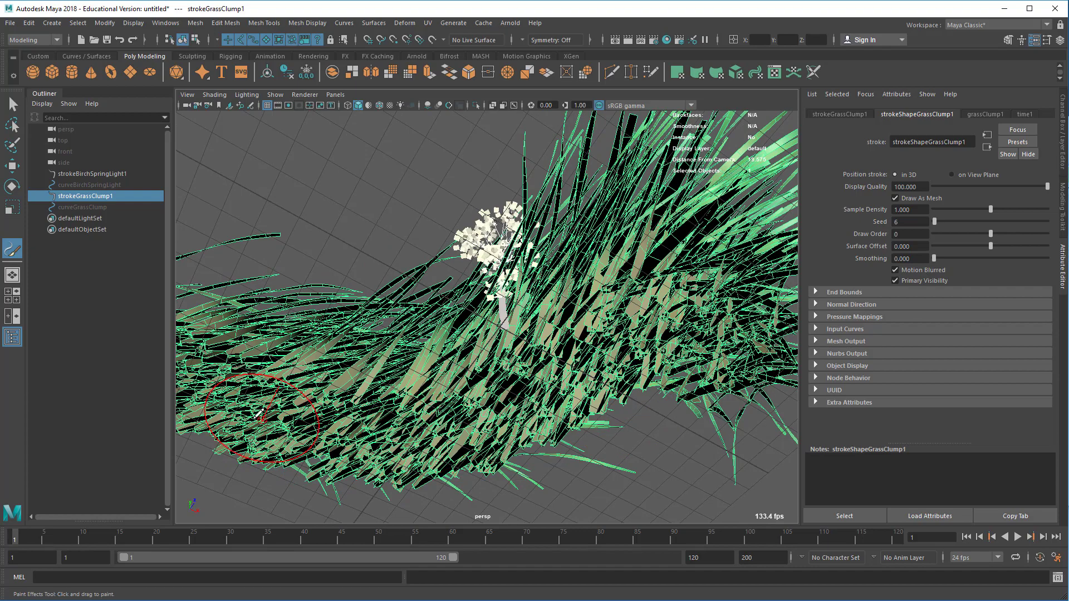
mouse_move(262, 407)
alt+mouse_down()
mouse_move(441, 418)
mouse_move(453, 388)
mouse_move(447, 443)
alt+mouse_up()
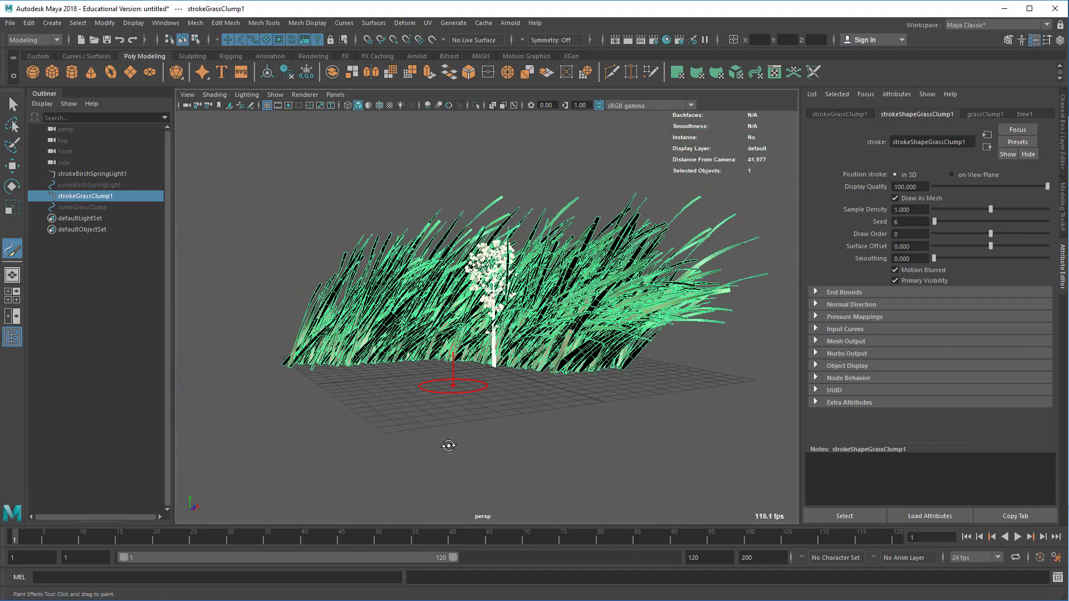
key(Delete)
key(q)
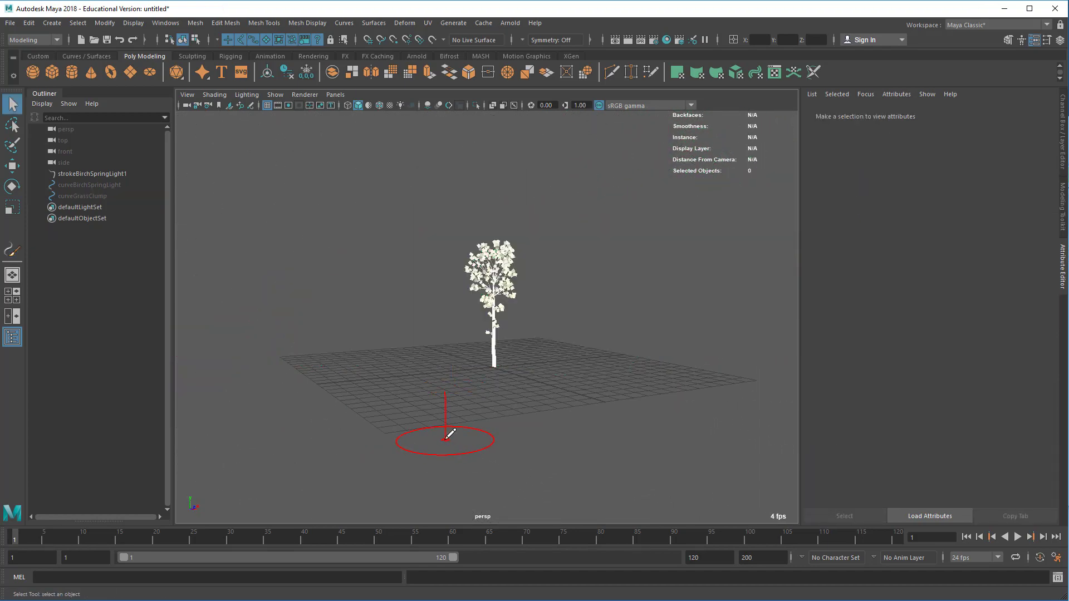
Select the birch tree stroke and try out Max Clip in its End Bounds, returning the value to 1.000
click(499, 349)
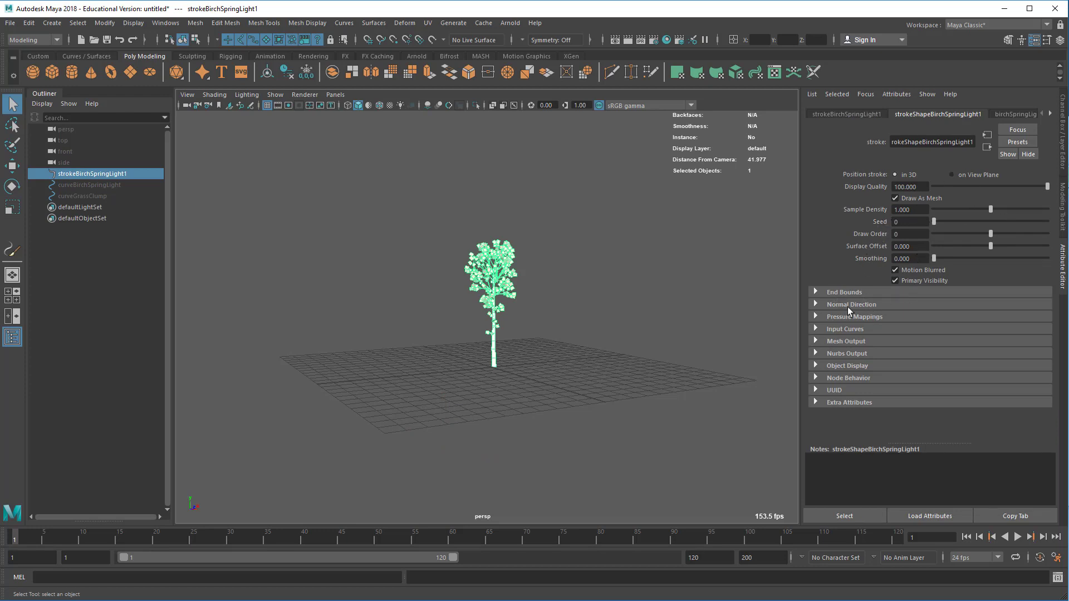
scroll(574, 333, up, 5)
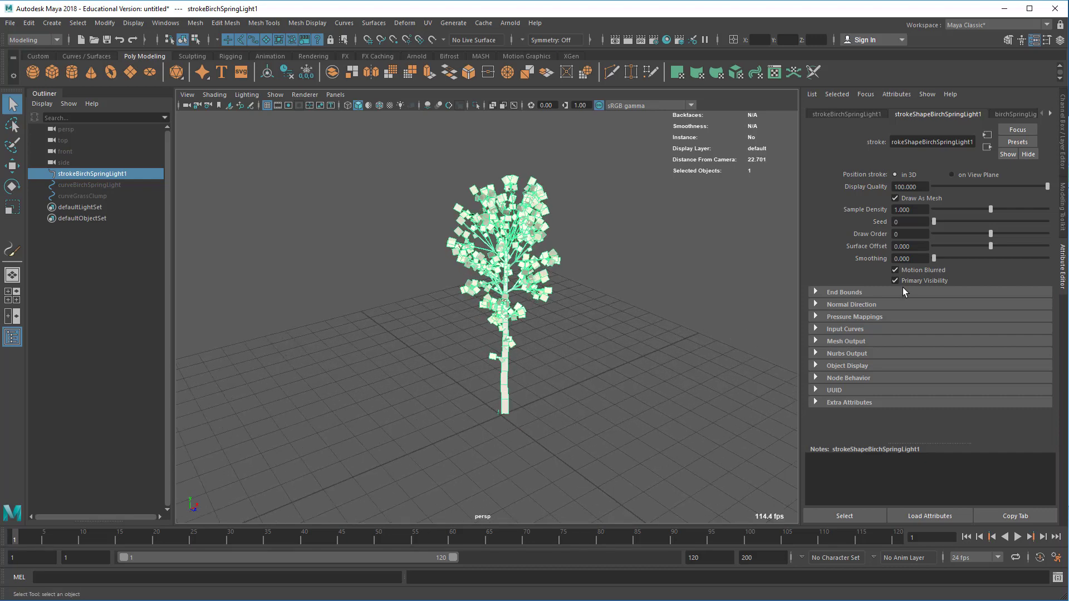
click(857, 292)
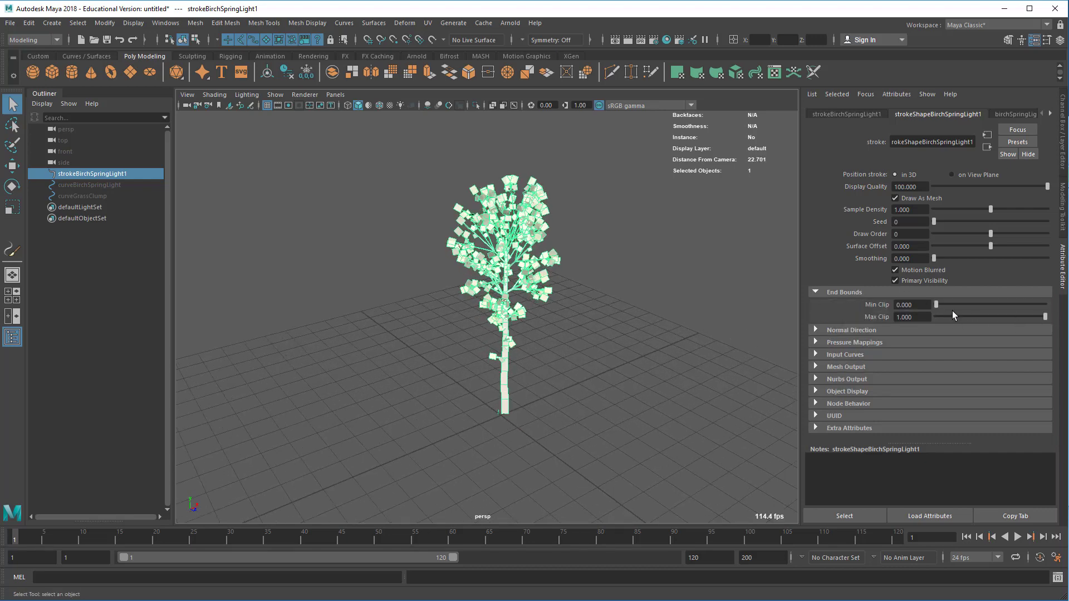
mouse_move(1044, 318)
mouse_down()
mouse_move(951, 325)
mouse_move(1046, 316)
mouse_up()
Load the intestinalFlow brush from the FunMesh folder of the Paint Effects examples
click(453, 22)
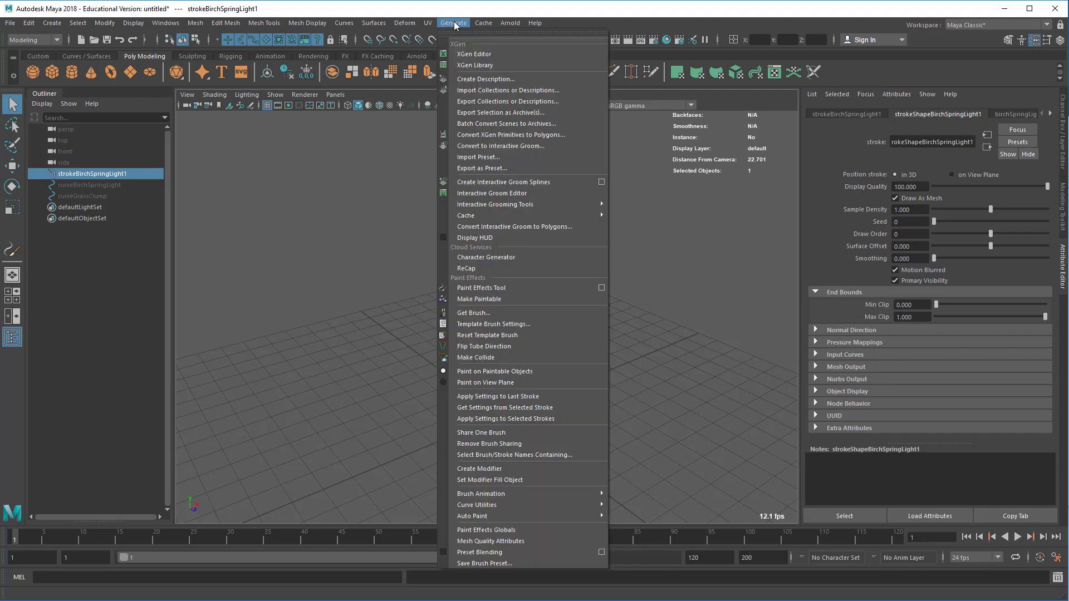
click(474, 313)
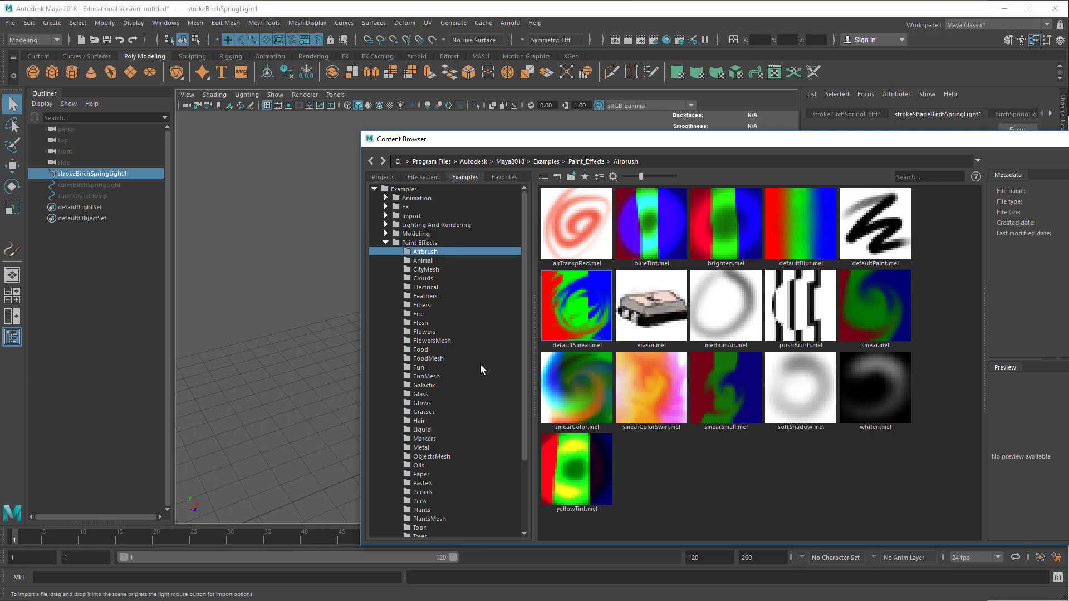
scroll(455, 392, down, 2)
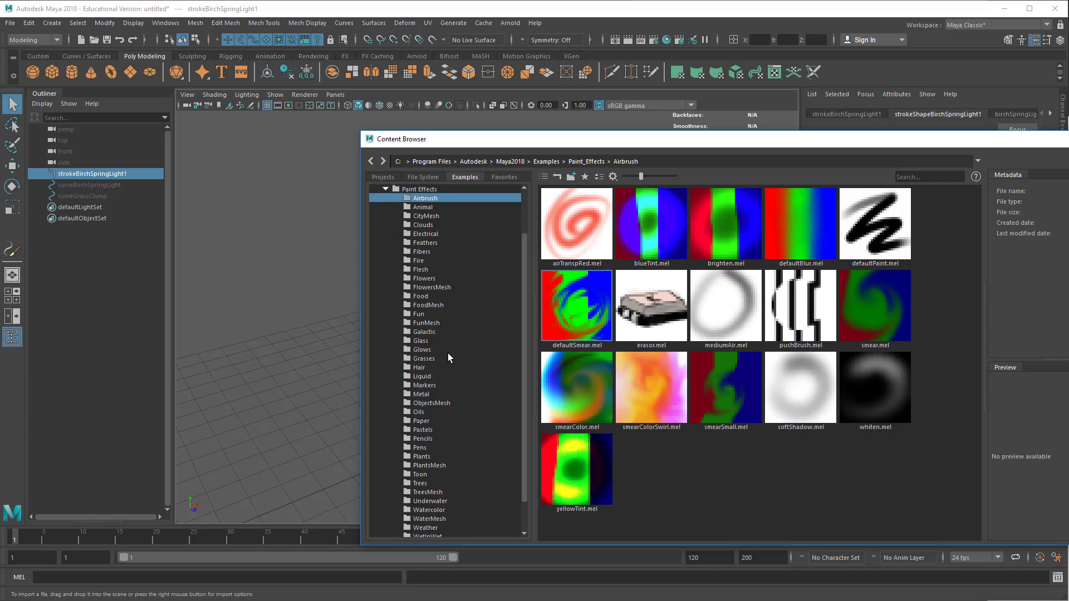
click(441, 323)
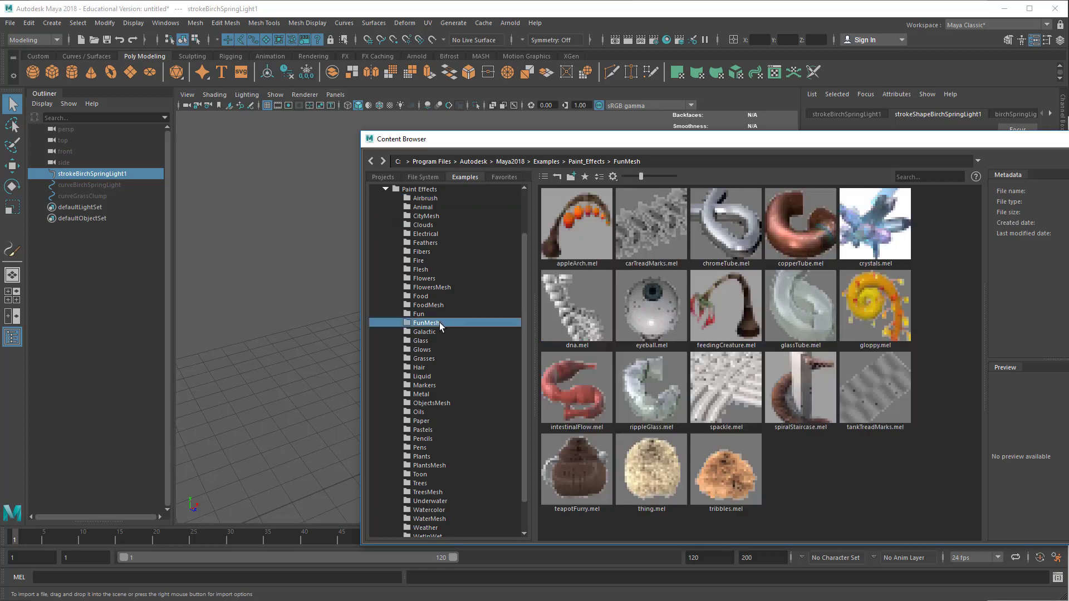
click(564, 389)
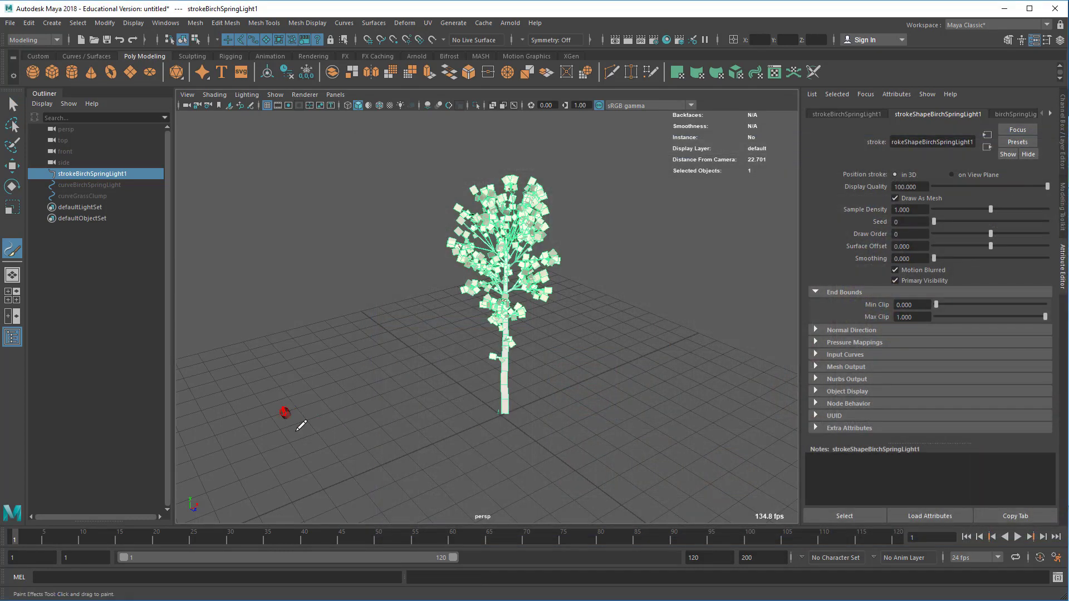
Paint a long winding intestinalFlow stroke around the birch tree, try out its Max Clip, and expand the Normal Direction and Pressure Mappings attributes
mouse_move(284, 412)
mouse_down()
mouse_move(484, 453)
mouse_move(649, 359)
mouse_move(747, 432)
mouse_move(753, 341)
mouse_move(672, 324)
mouse_move(668, 280)
mouse_move(680, 285)
mouse_up()
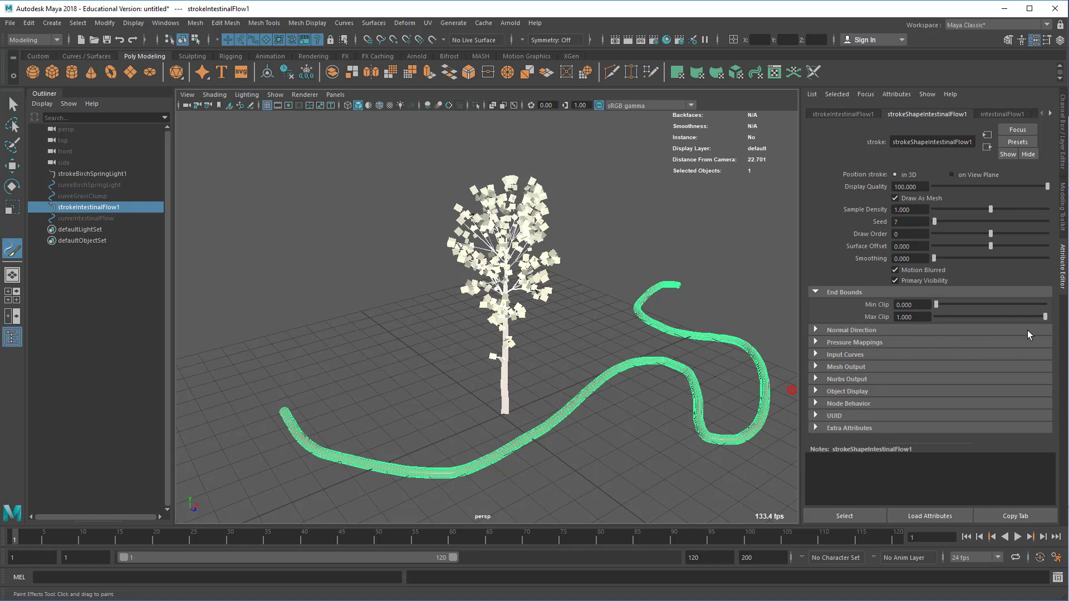
mouse_move(1045, 316)
mouse_down()
mouse_move(950, 315)
mouse_move(1047, 317)
mouse_up()
click(836, 331)
click(854, 368)
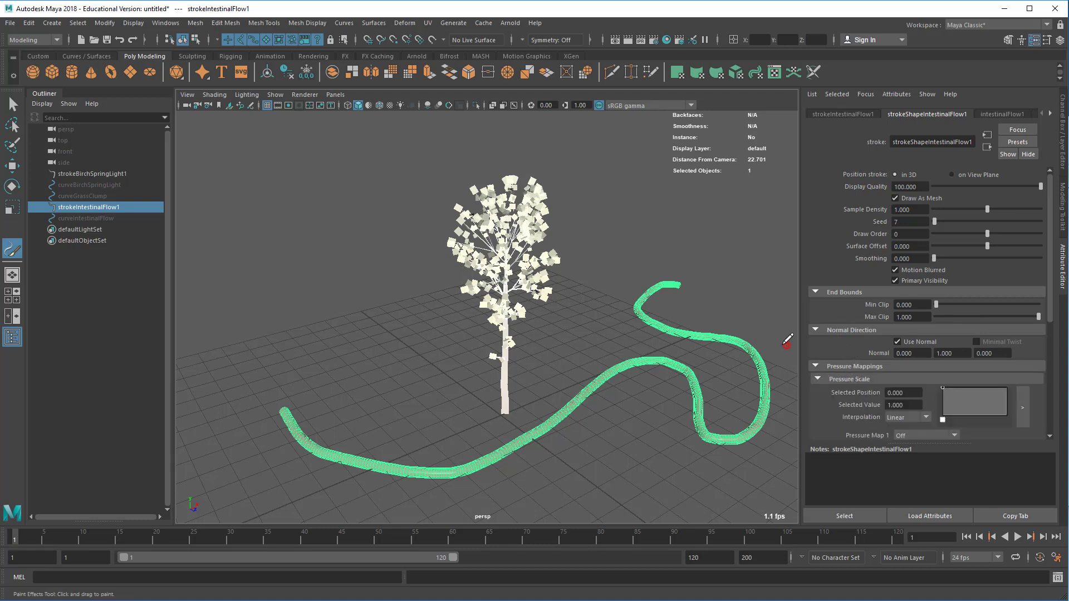
Delete the intestinalFlow stroke and select the birch tree with the Select Tool
key(Delete)
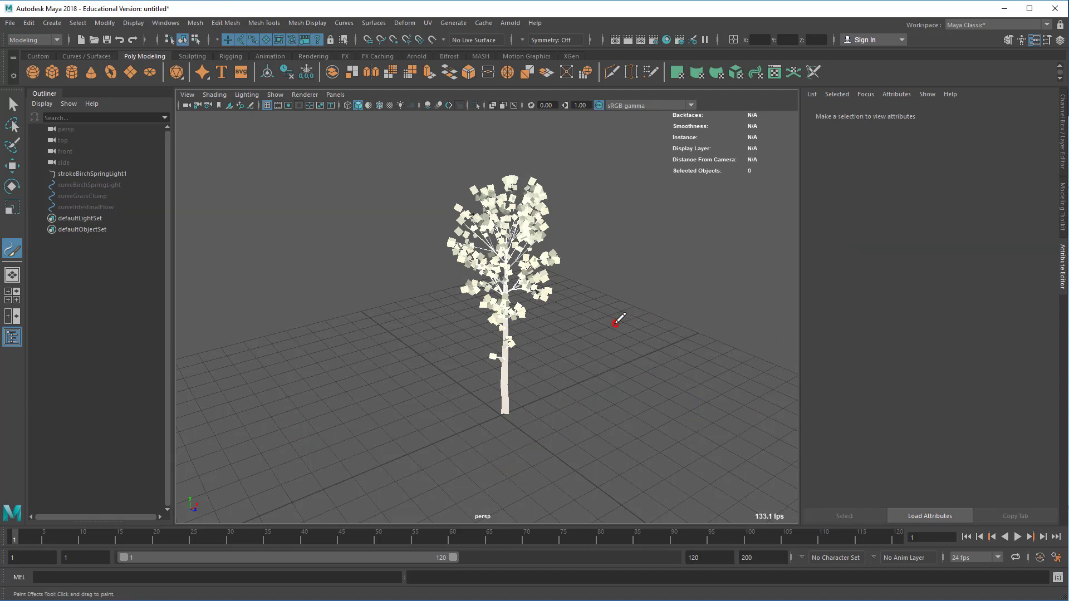
key(q)
drag(558, 373, 465, 428)
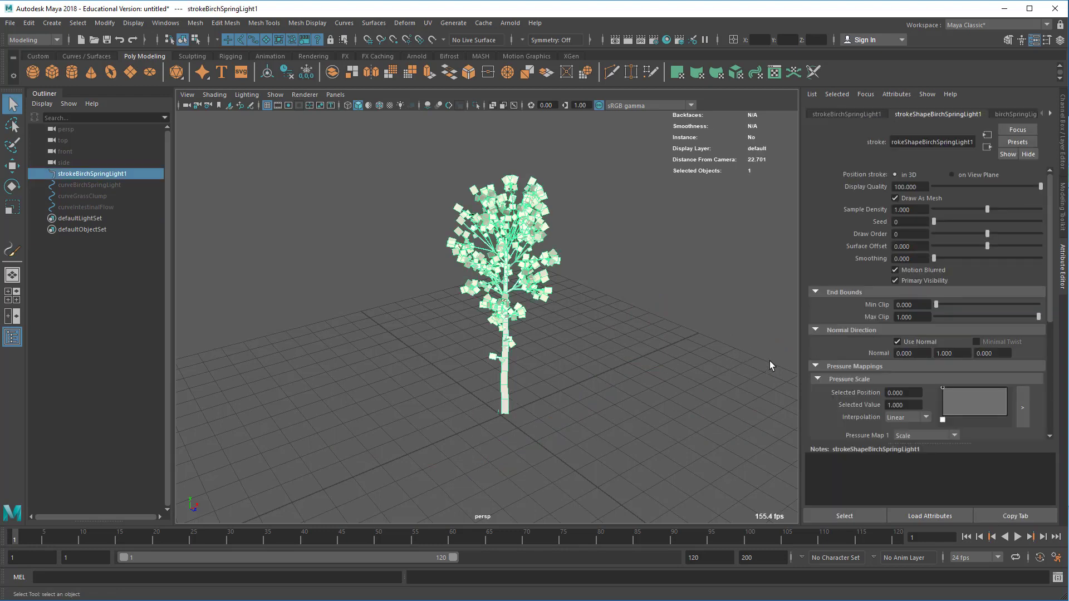
Expand the birchSpringLight1 brush's Brush Profile and set the brush's Global Scale to about 3.895
click(1021, 115)
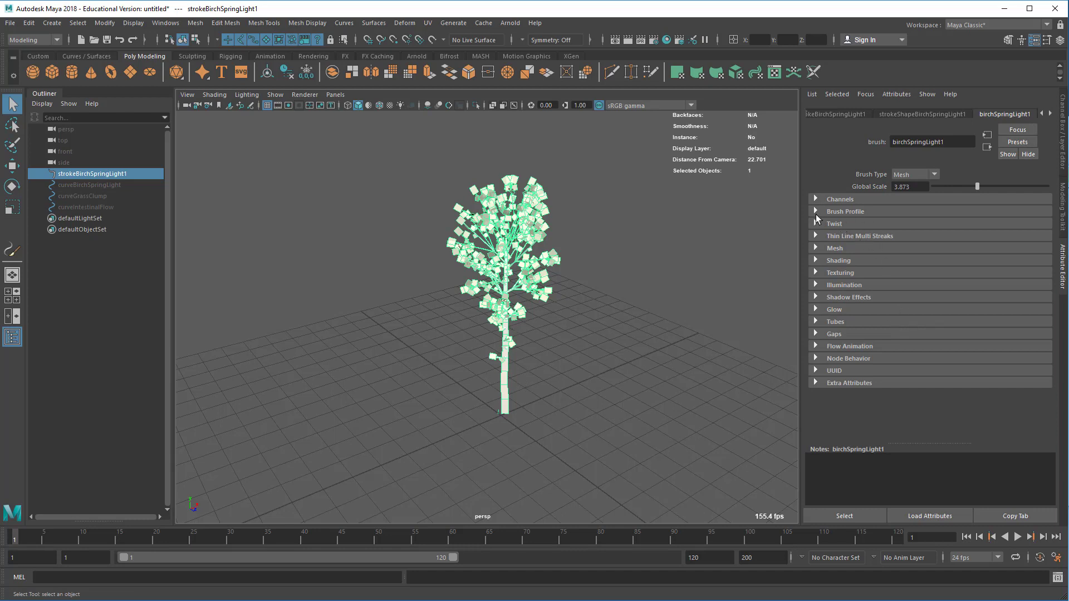
click(840, 210)
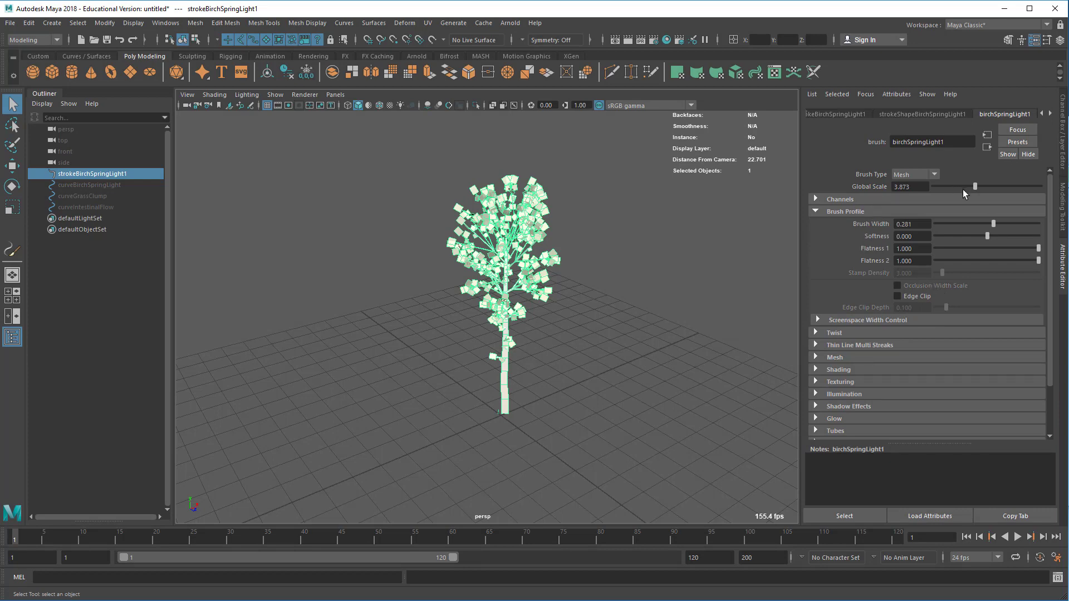
mouse_move(981, 185)
mouse_down()
mouse_move(1029, 189)
mouse_move(969, 185)
mouse_move(1034, 191)
mouse_move(975, 189)
mouse_up()
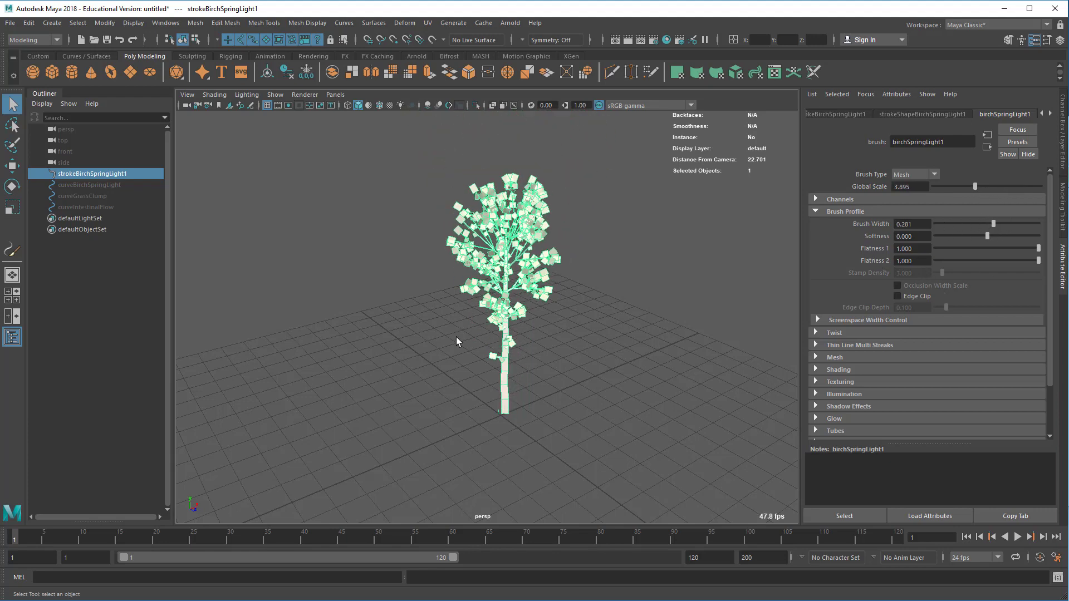
alt+right_drag(595, 439, 472, 414)
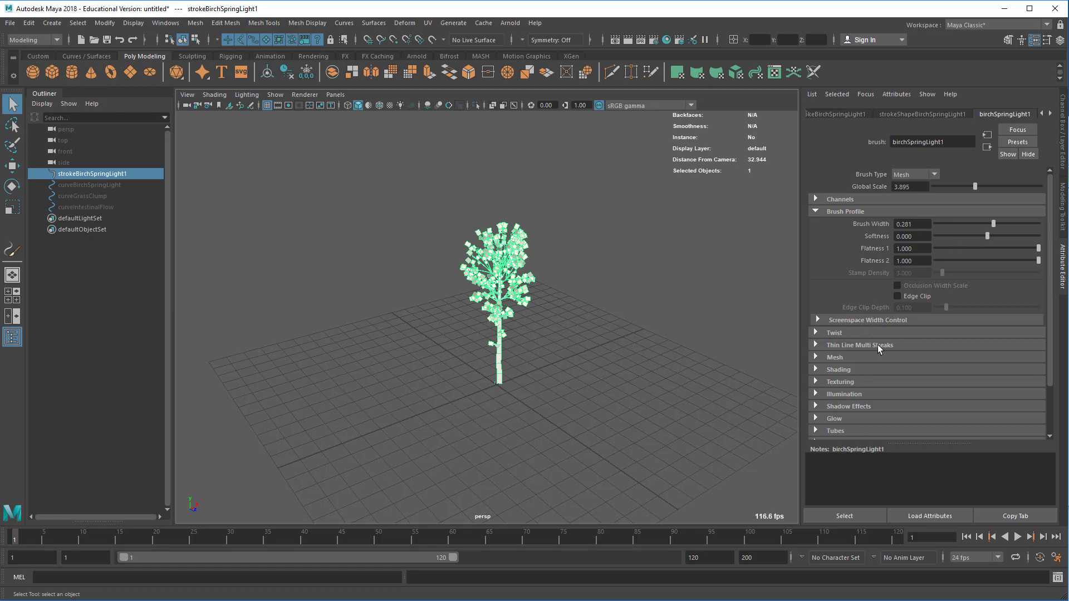
Expand the Creation attributes within the Tubes section of the birch brush, and select the Tubes Per Step value
scroll(864, 347, down, 2)
scroll(845, 324, down, 1)
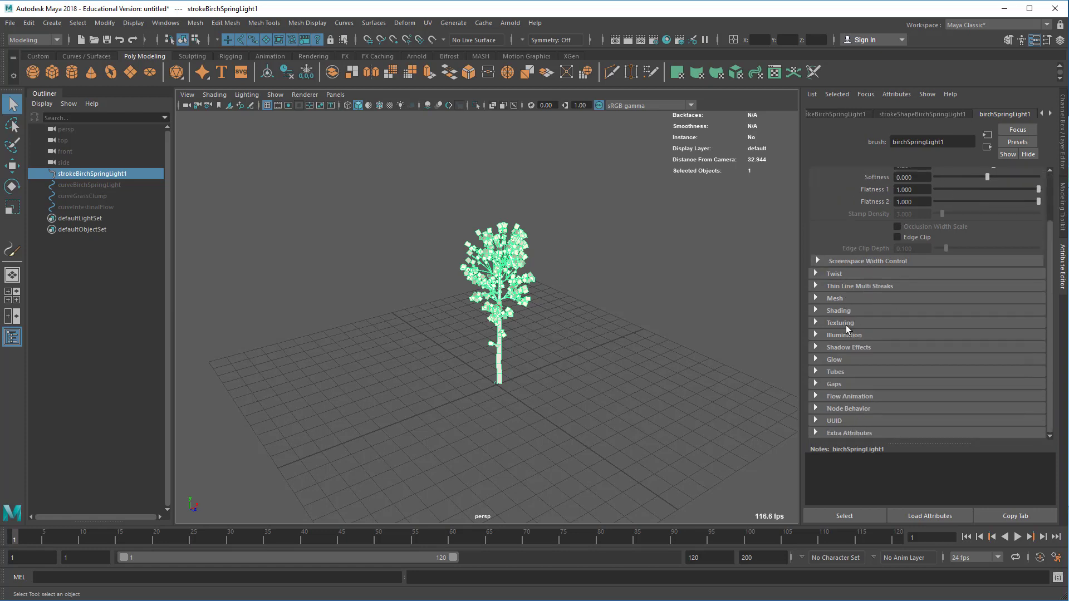
click(836, 372)
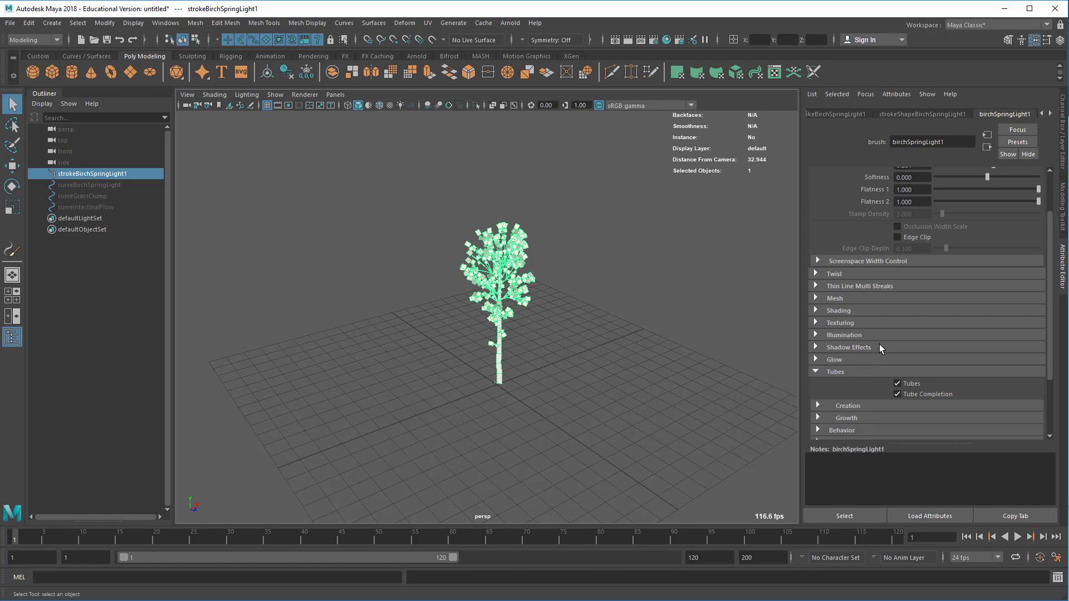
scroll(880, 344, down, 3)
click(848, 322)
scroll(854, 313, down, 4)
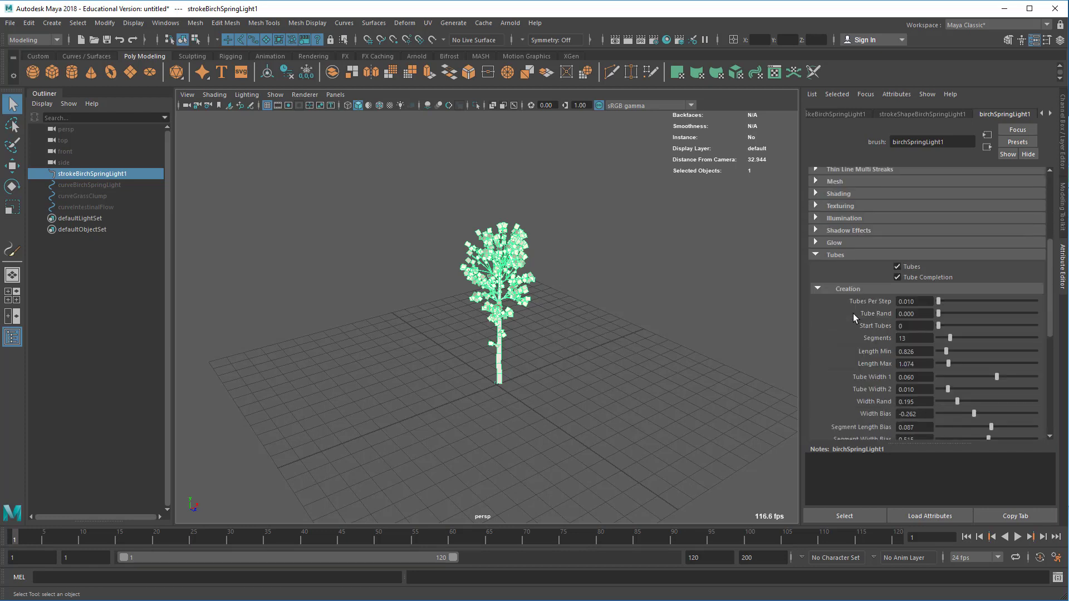
click(918, 235)
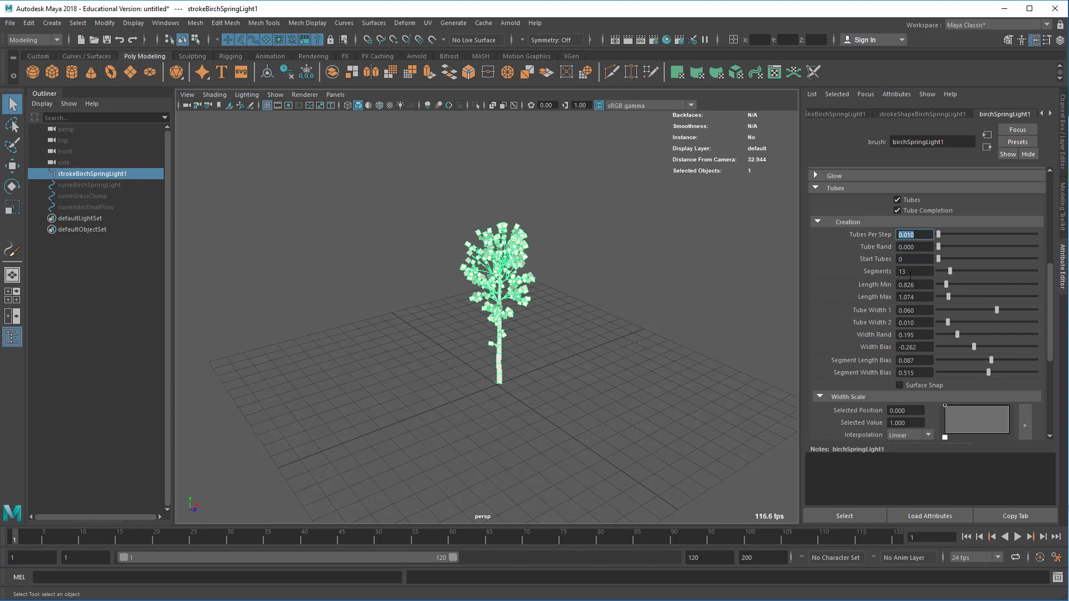
Try 31 Segments for the birch tree's tubes, and set Segments back to 13
scroll(563, 389, up, 5)
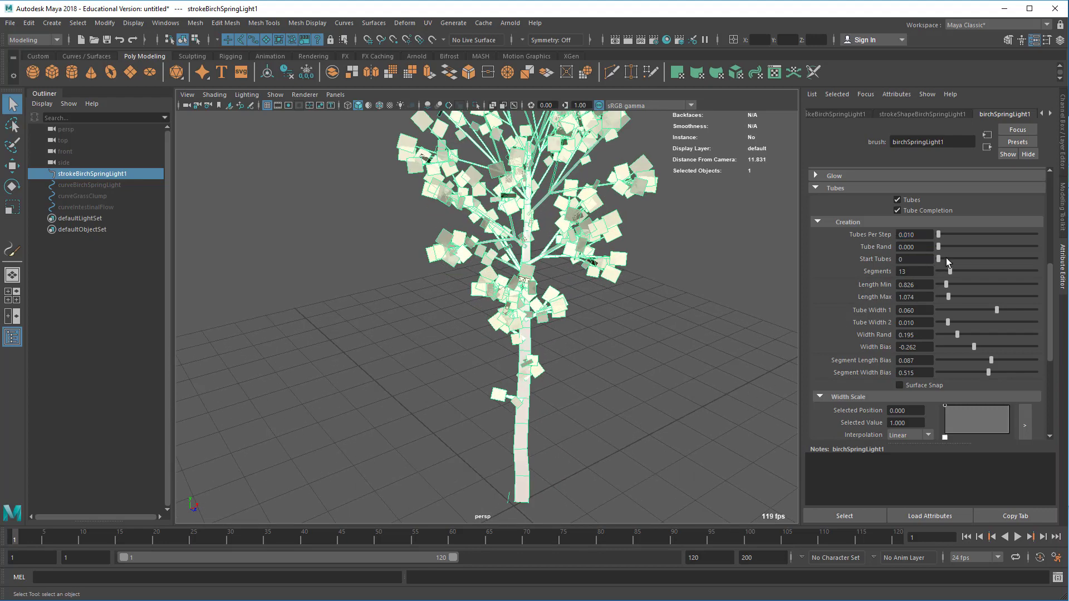
drag(948, 270, 967, 271)
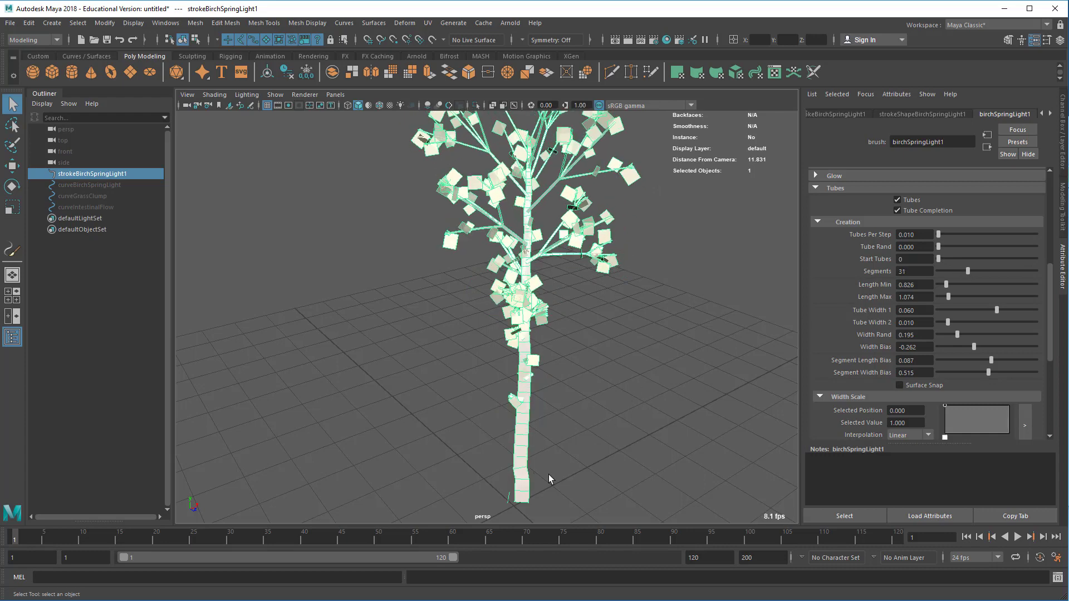
click(915, 272)
text(13)
key(Tab)
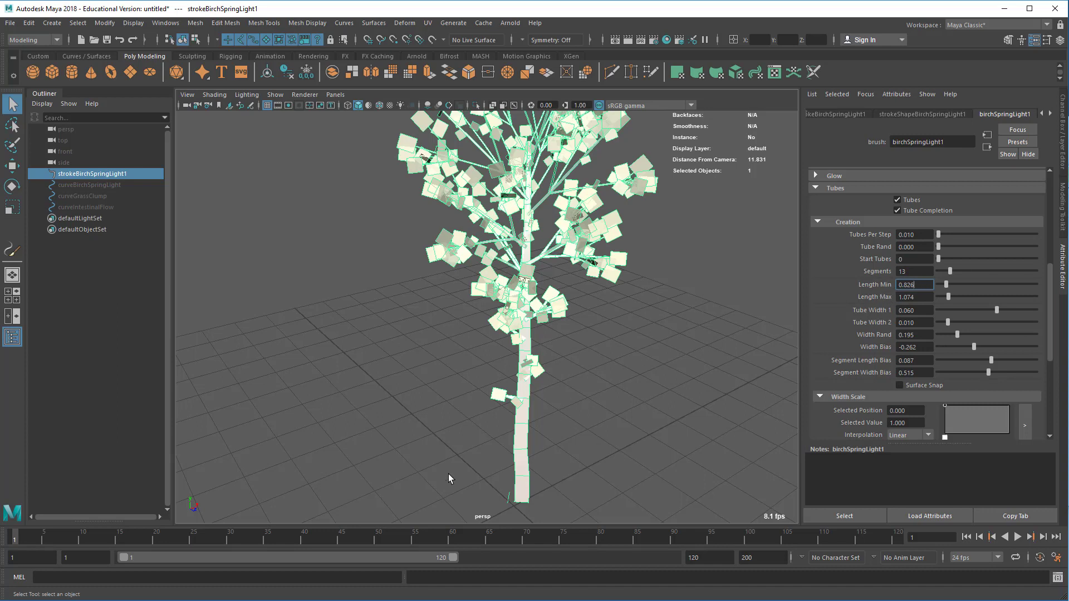
Set Azimuth Min to about -0.195 in the Creation attributes of the birch brush
click(917, 298)
scroll(913, 392, down, 2)
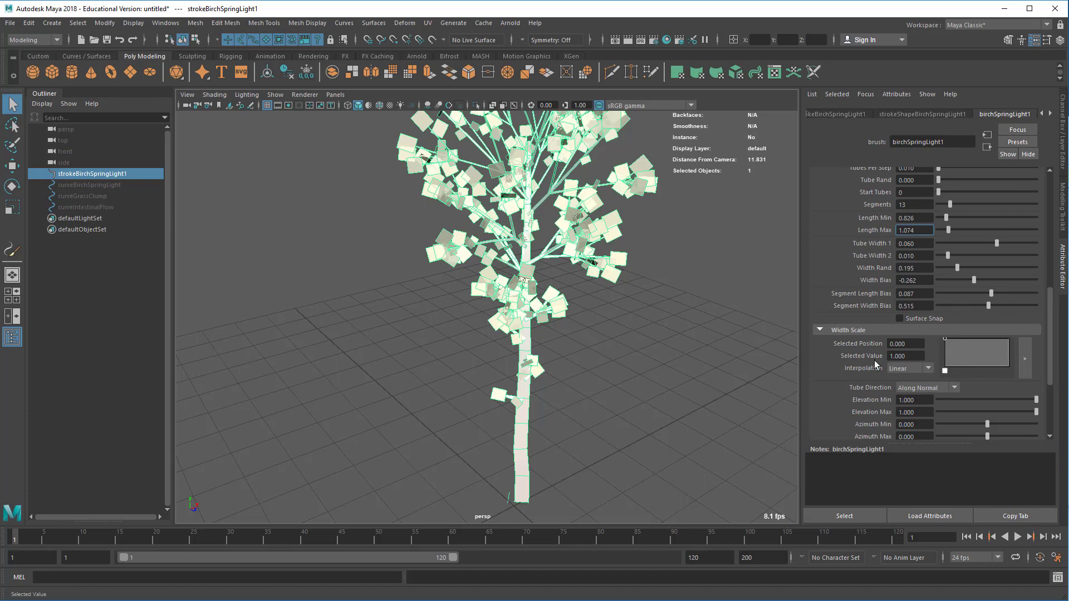
scroll(869, 359, down, 3)
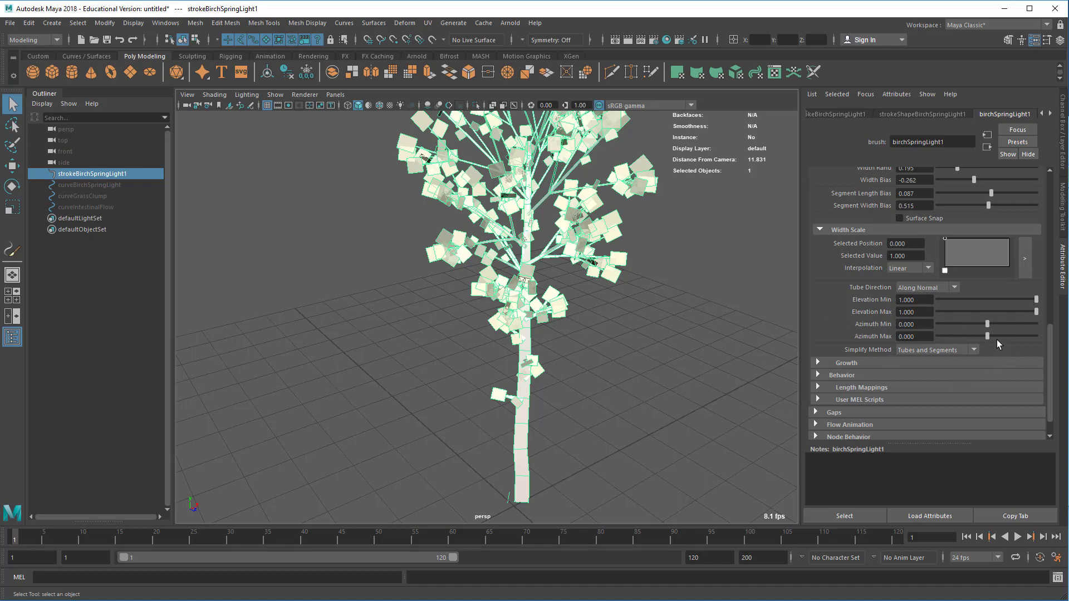
mouse_move(987, 324)
mouse_down()
mouse_move(1002, 324)
mouse_move(977, 323)
mouse_up()
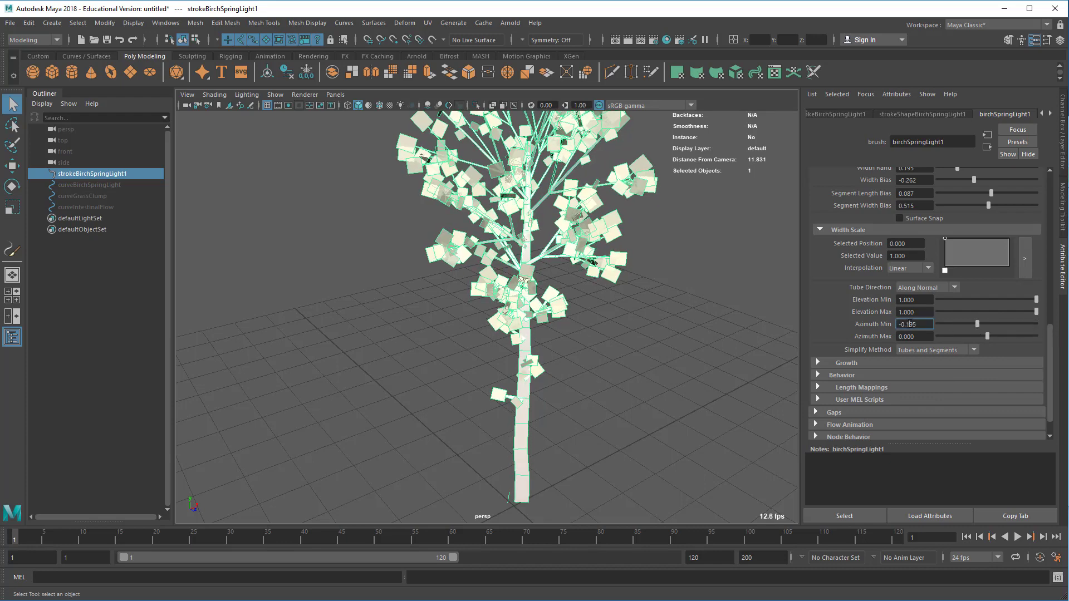
Set the birch brush's Azimuth Min to 0 and expand its Growth attributes
click(909, 324)
text(0)
key(Return)
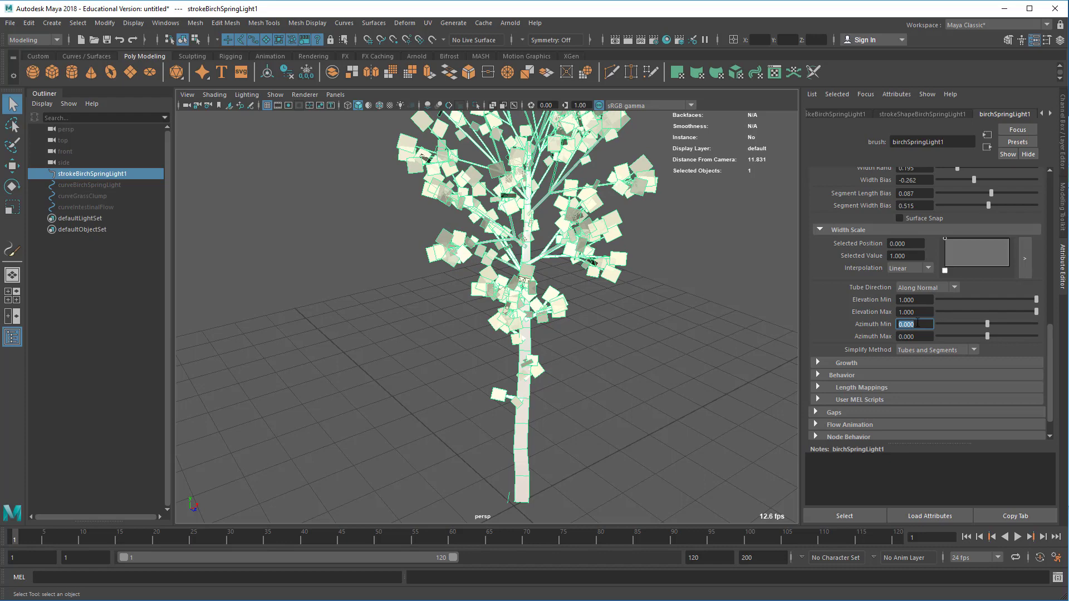
mouse_move(1036, 300)
mouse_down()
mouse_move(928, 313)
mouse_move(1038, 311)
mouse_up()
scroll(849, 363, down, 2)
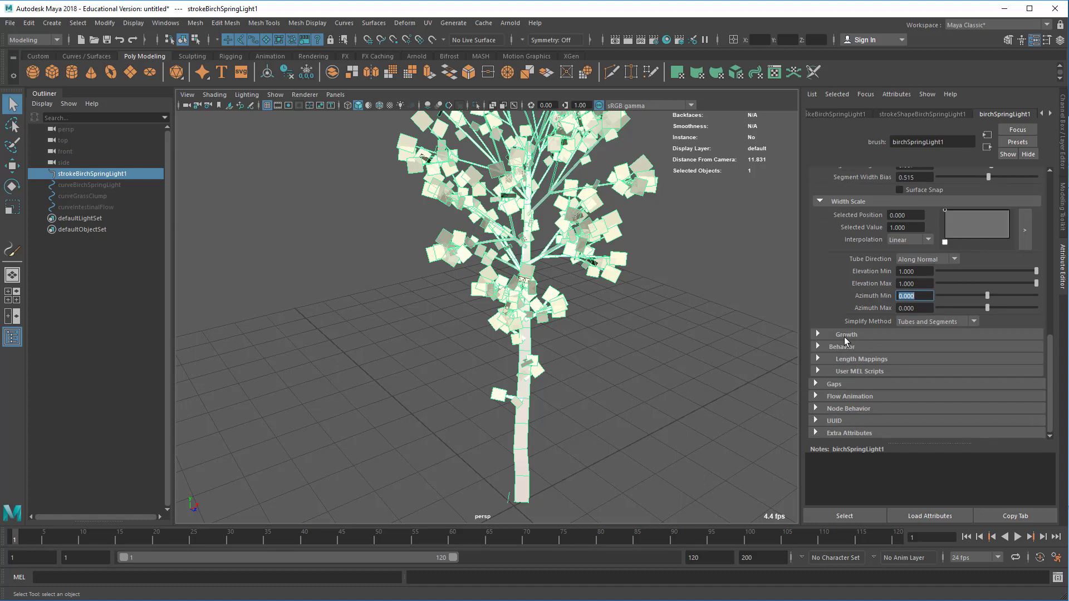
click(845, 336)
scroll(847, 333, down, 5)
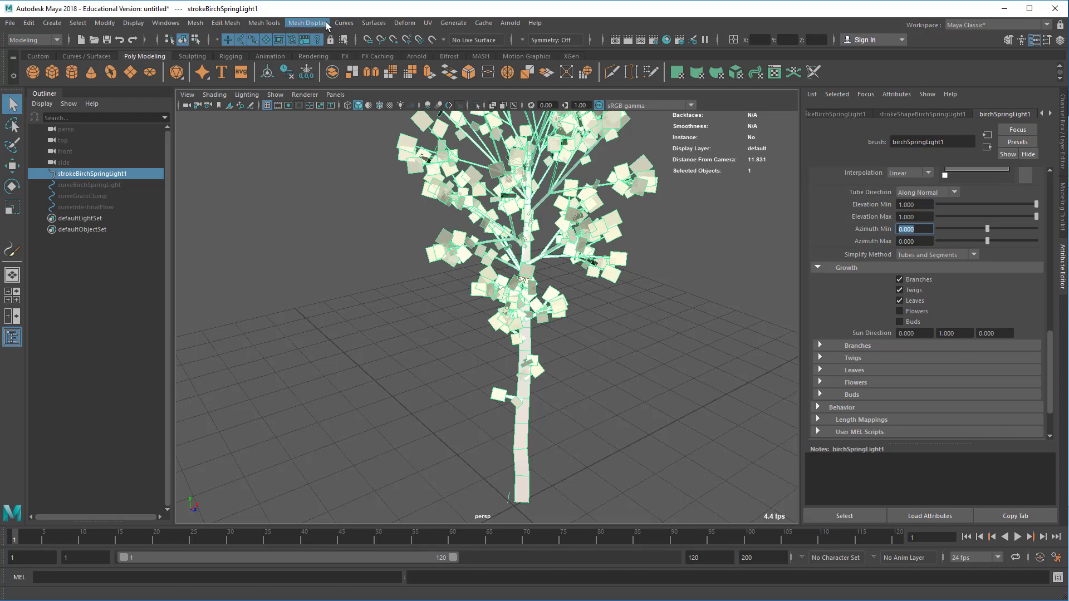
Paint a teapot on the grid beside the birch with the teapotFurry.mel brush from the FunMesh examples, and put the Content Browser away
click(166, 23)
mouse_move(245, 62)
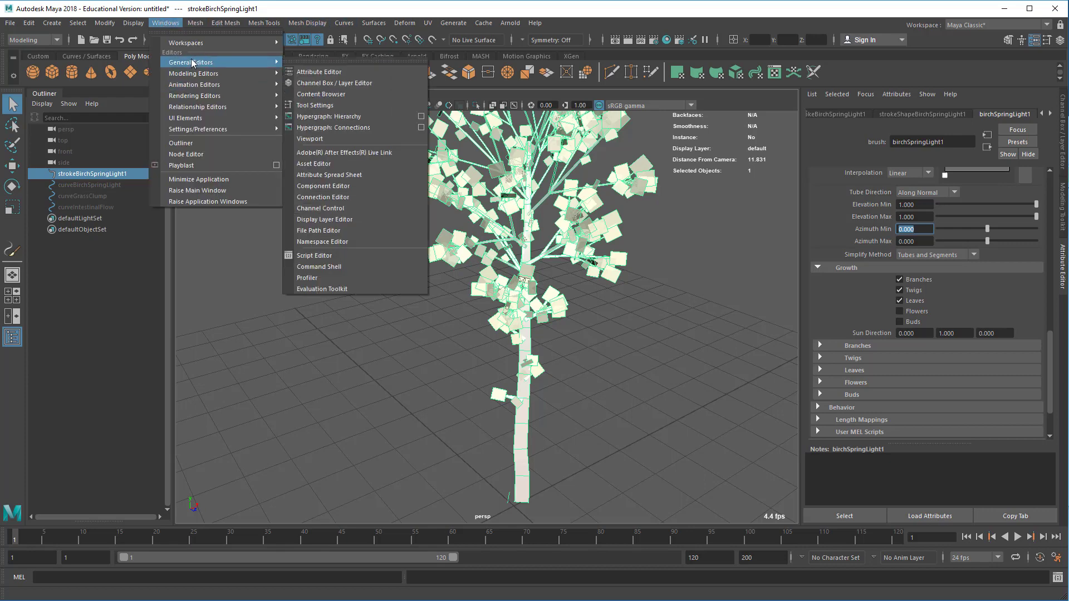
click(336, 90)
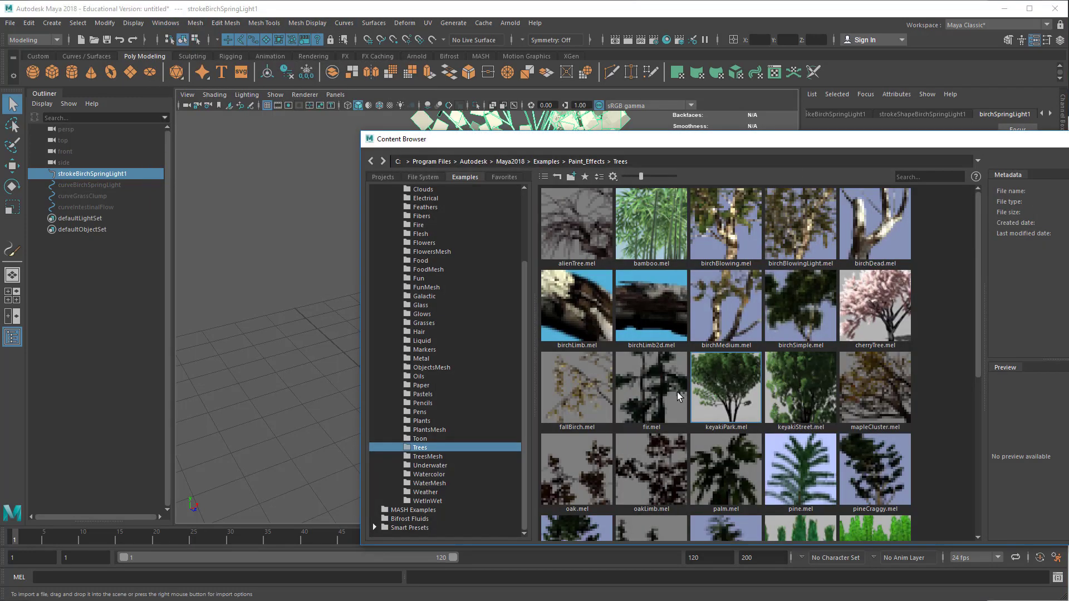
click(425, 288)
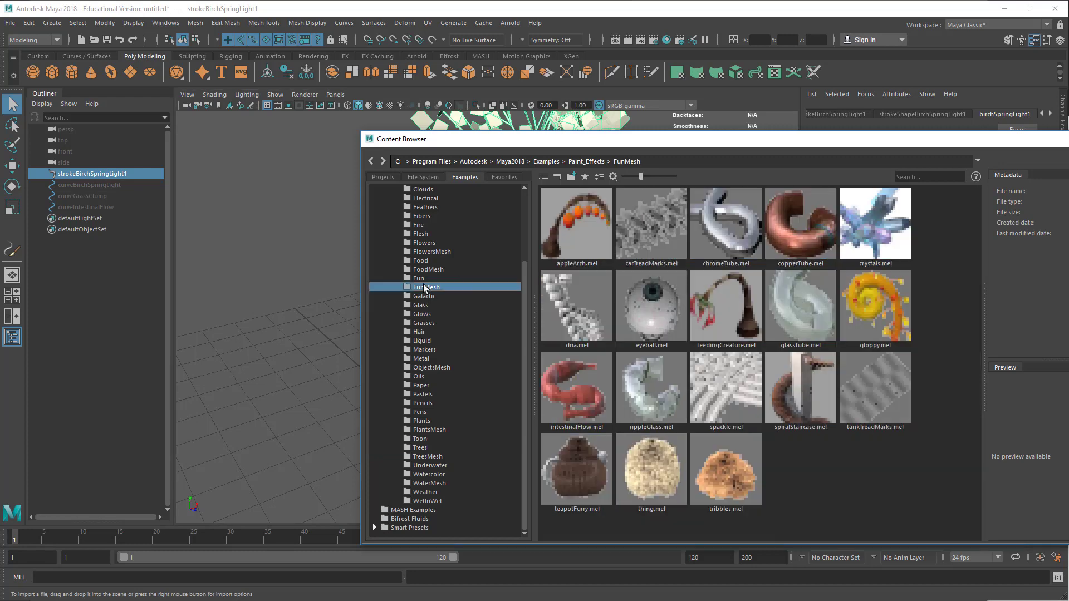
click(571, 478)
drag(751, 140, 1068, 227)
mouse_move(260, 395)
mouse_down()
mouse_move(320, 382)
mouse_move(384, 390)
mouse_up()
alt+middle_drag(385, 390, 574, 253)
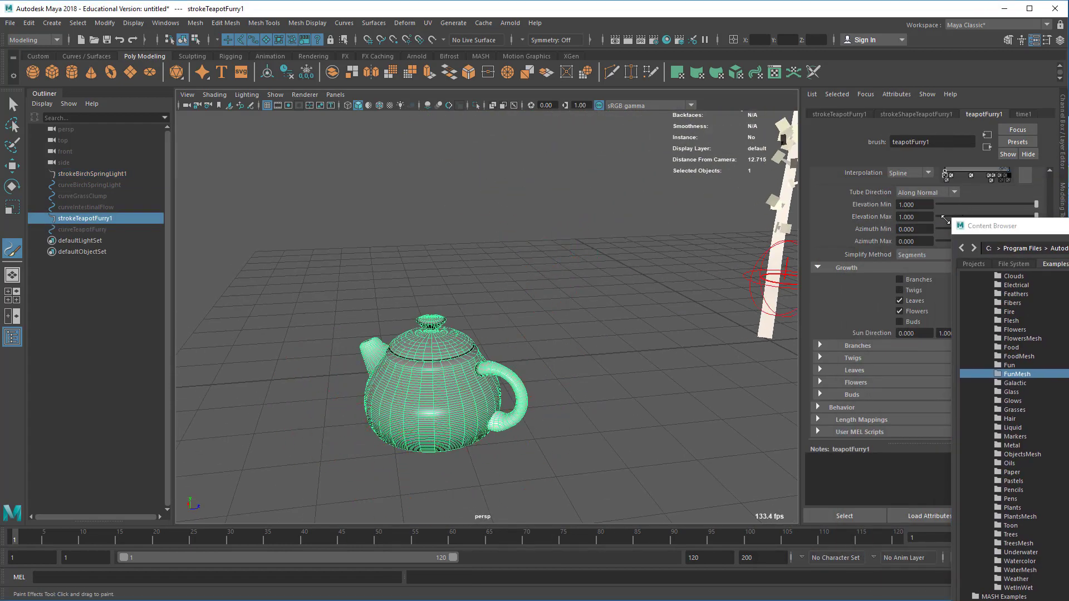
click(1068, 225)
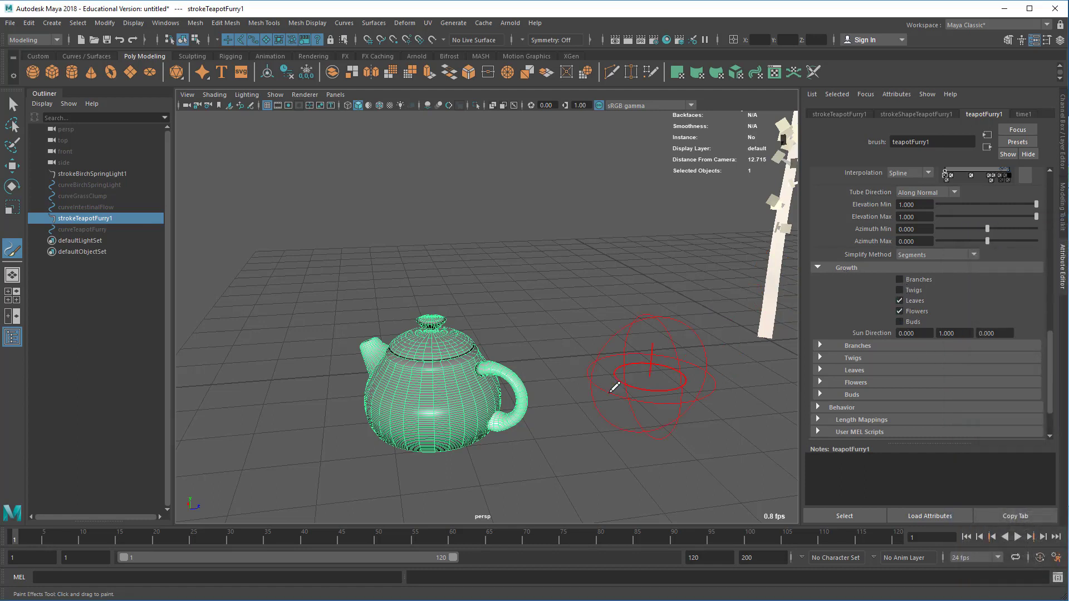
Leave the Paint Effects tool and delete the teapot stroke
alt+drag(513, 358, 458, 349)
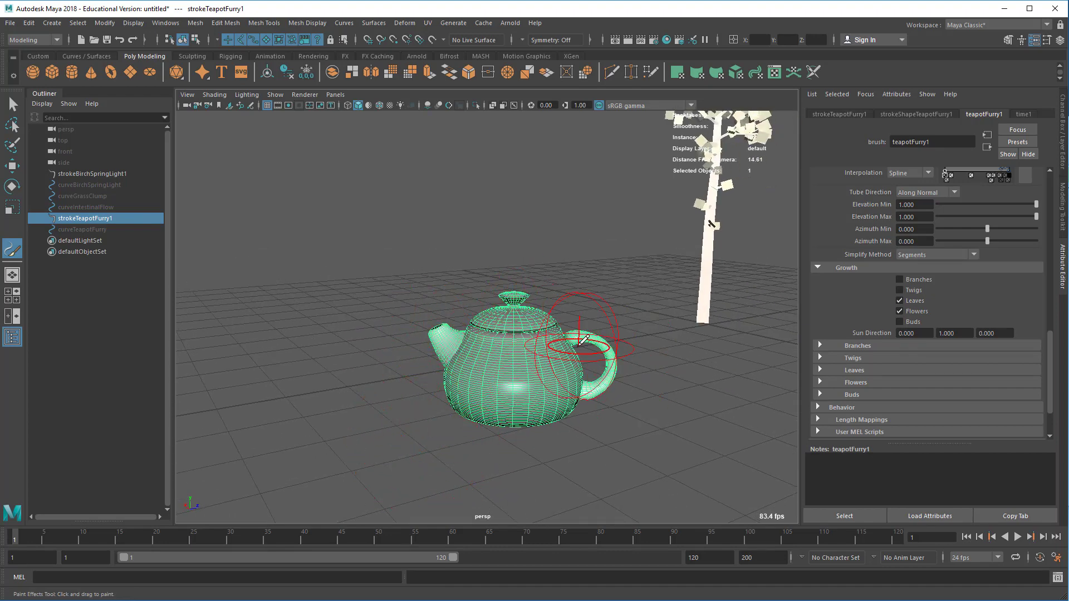
key(q)
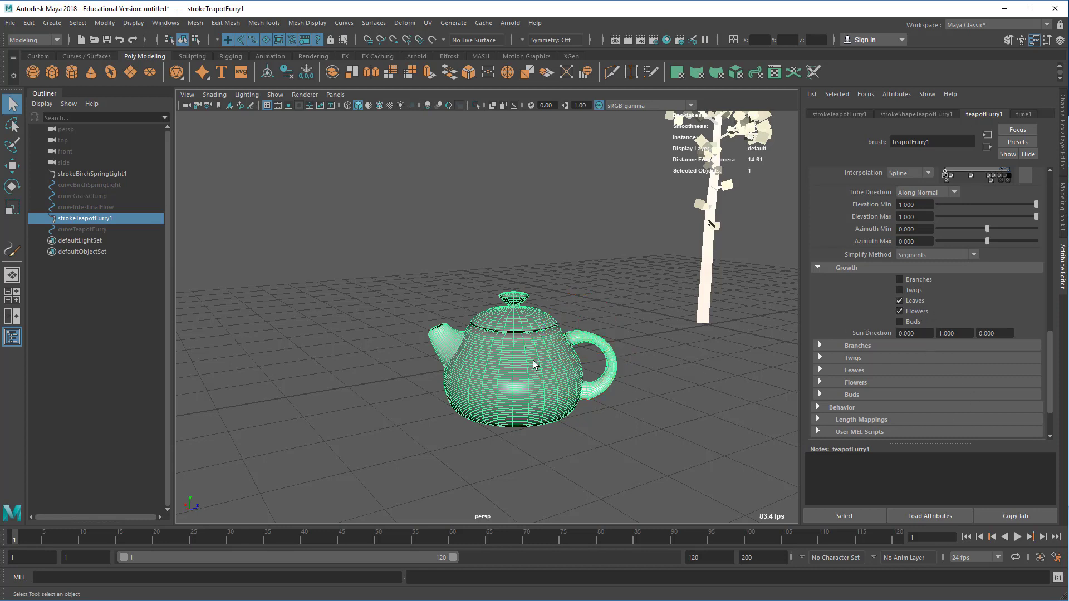
key(Delete)
Select the birch tree stroke and display its birchSpringLight1 brush attributes
alt+middle_drag(653, 345, 427, 437)
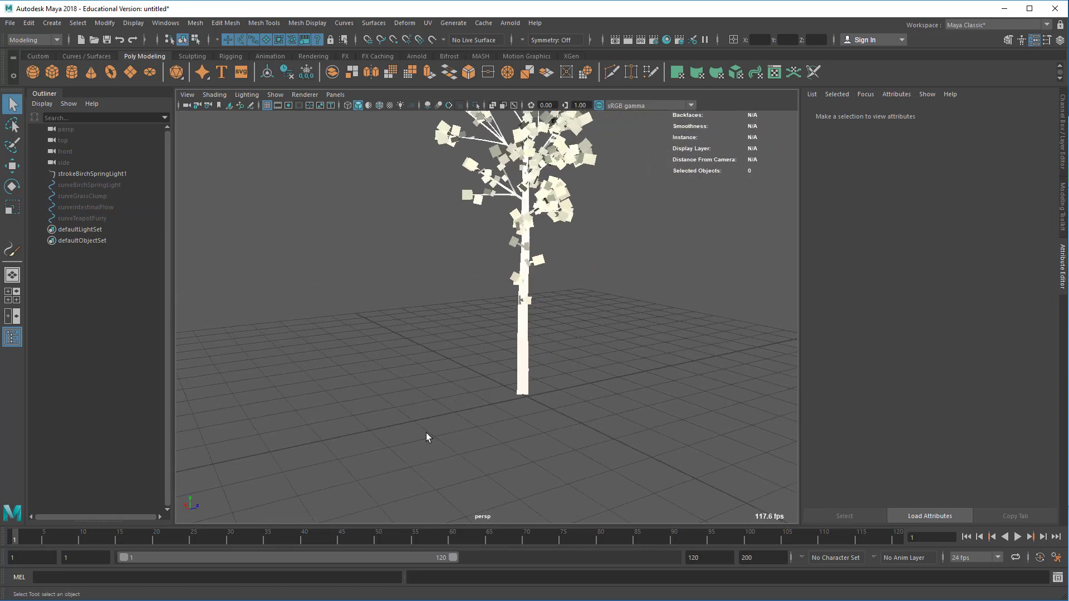
alt+right_drag(427, 437, 570, 416)
alt+middle_drag(570, 416, 557, 451)
drag(562, 405, 511, 433)
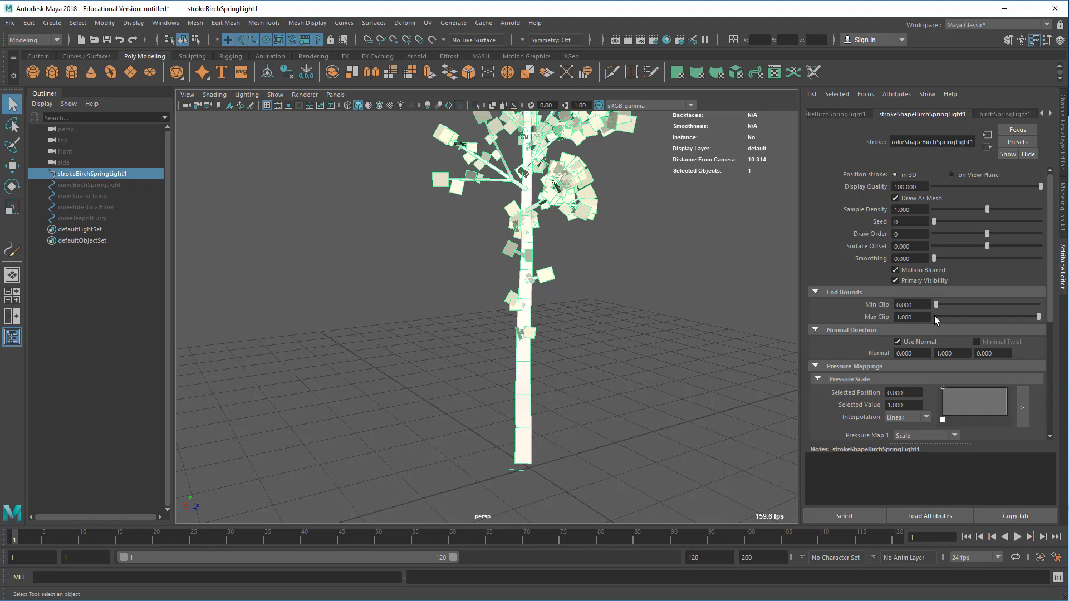
alt+middle_drag(650, 283, 605, 391)
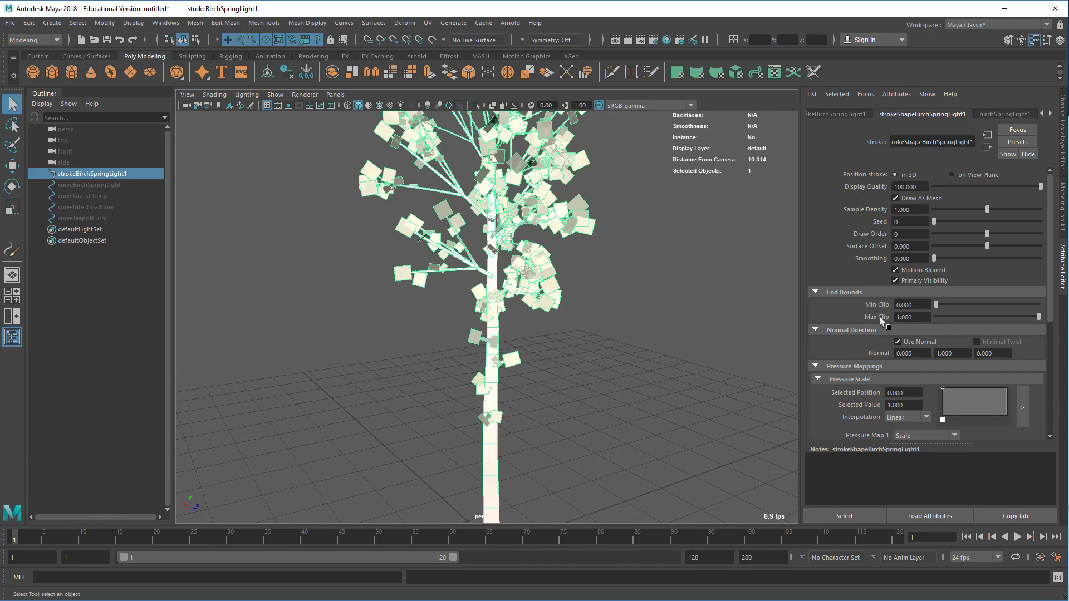
click(1003, 115)
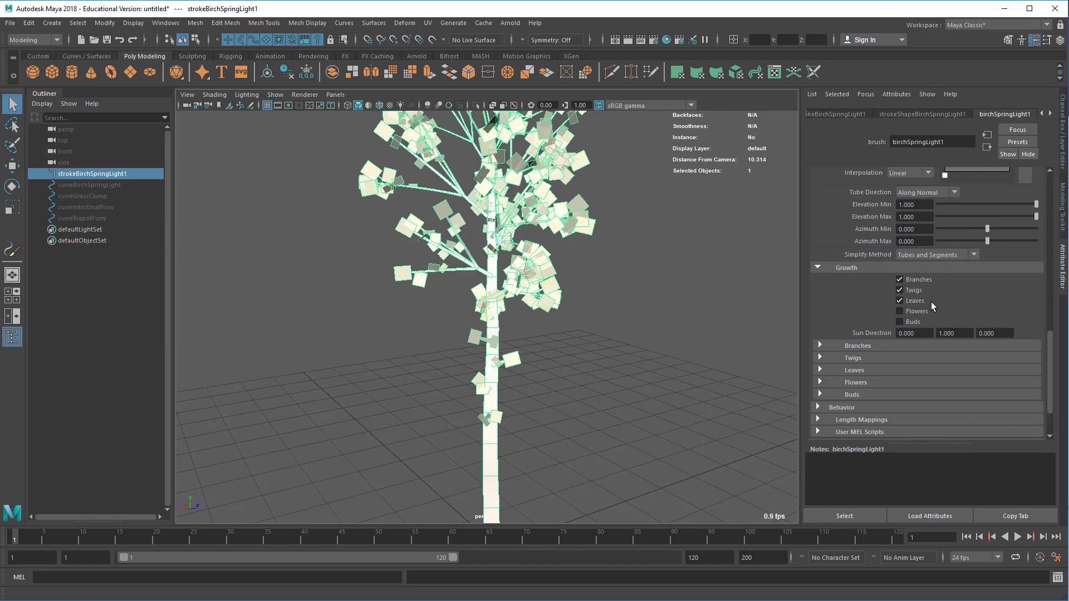
Try disabling Leaves, Twigs and Branches one at a time in the Growth attributes, enabling each again
click(913, 302)
click(913, 301)
click(914, 291)
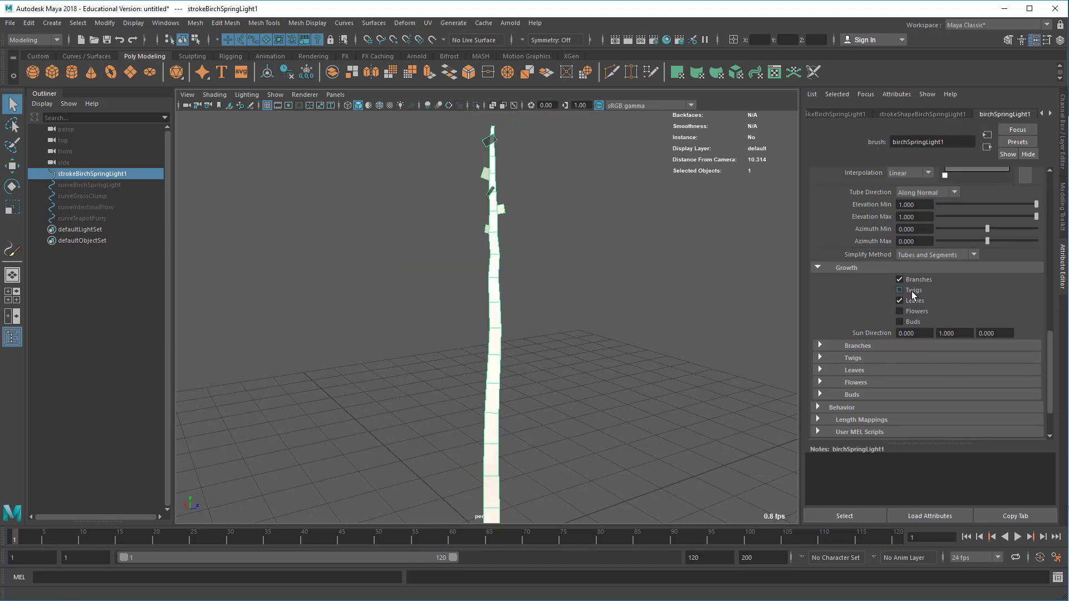
click(914, 291)
click(912, 280)
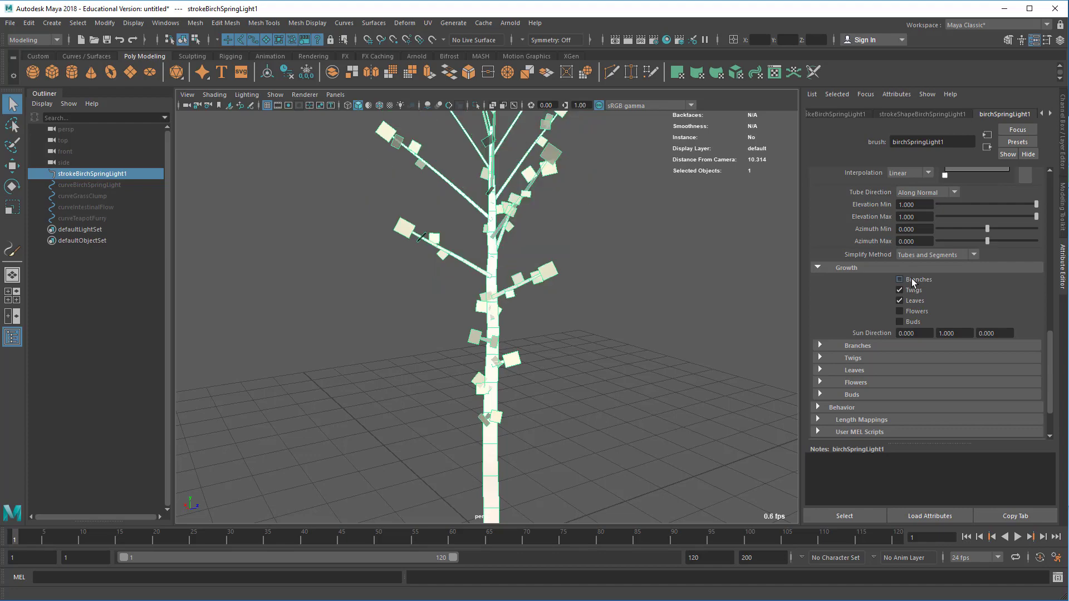
click(911, 280)
Examine the Branches and Twigs settings under Growth and inspect the birch's branches and leaves up close
alt+drag(563, 299, 582, 237)
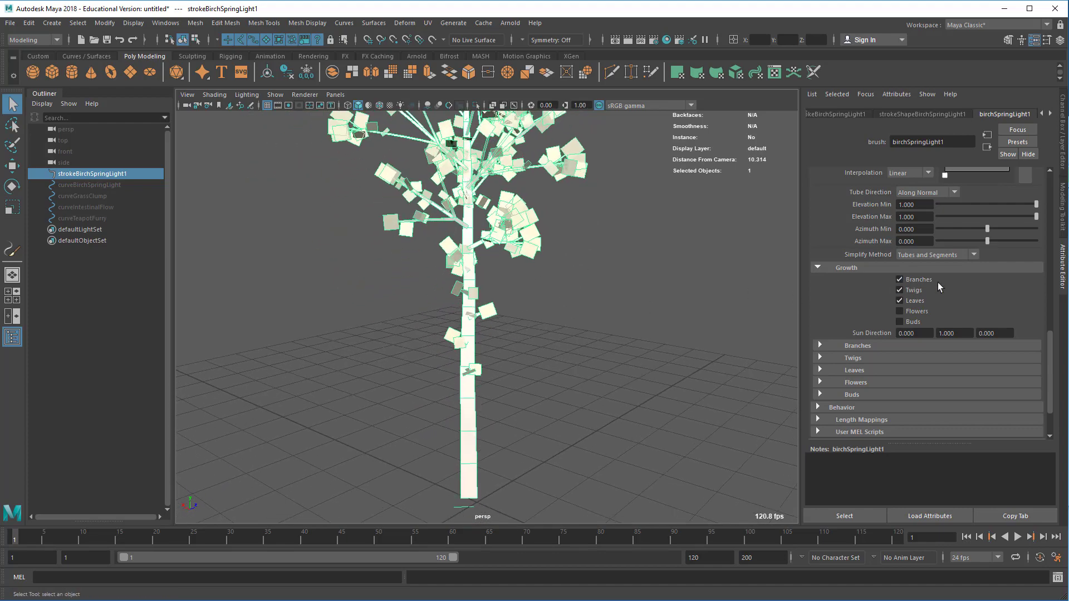
click(863, 346)
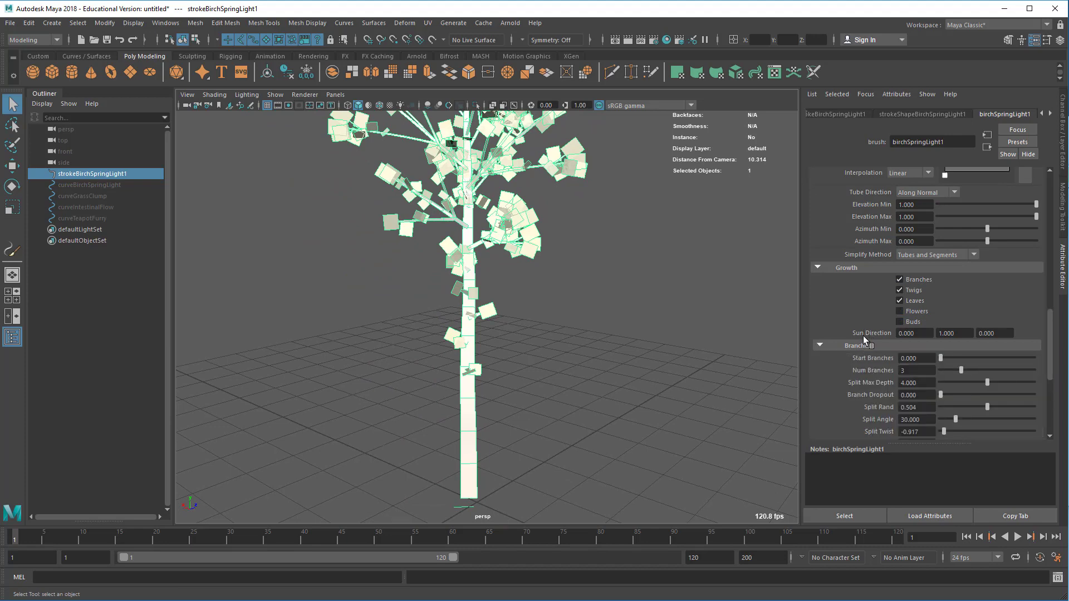
scroll(866, 348, down, 3)
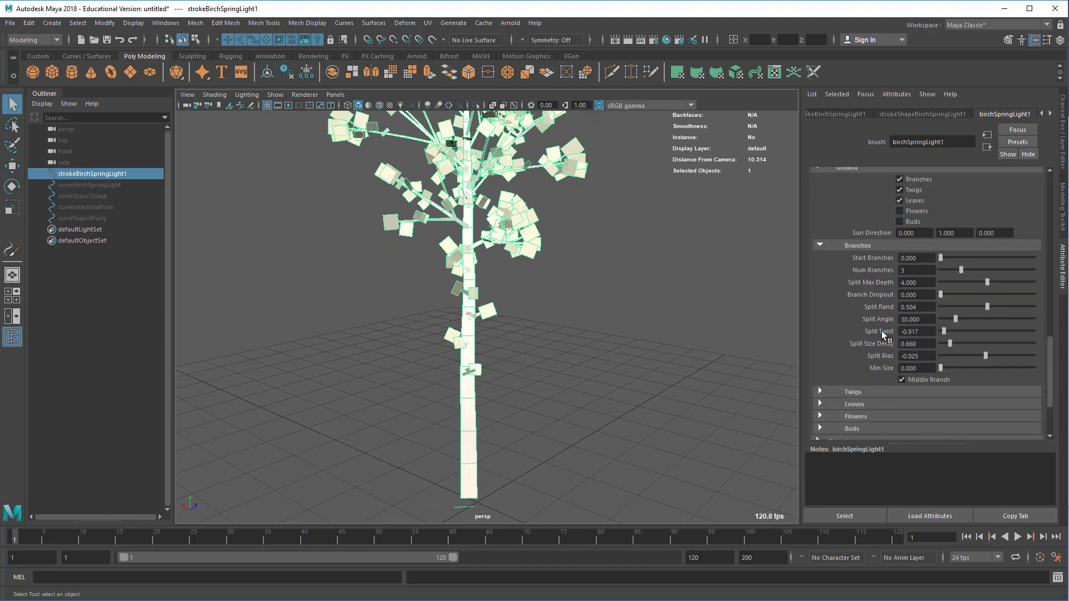
click(820, 243)
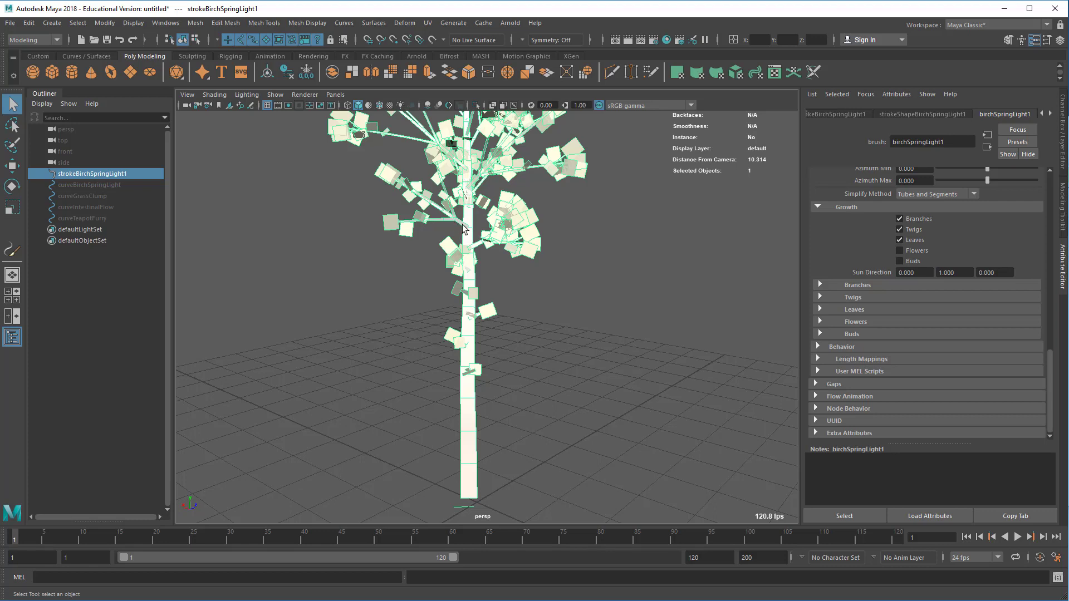
scroll(469, 225, up, 10)
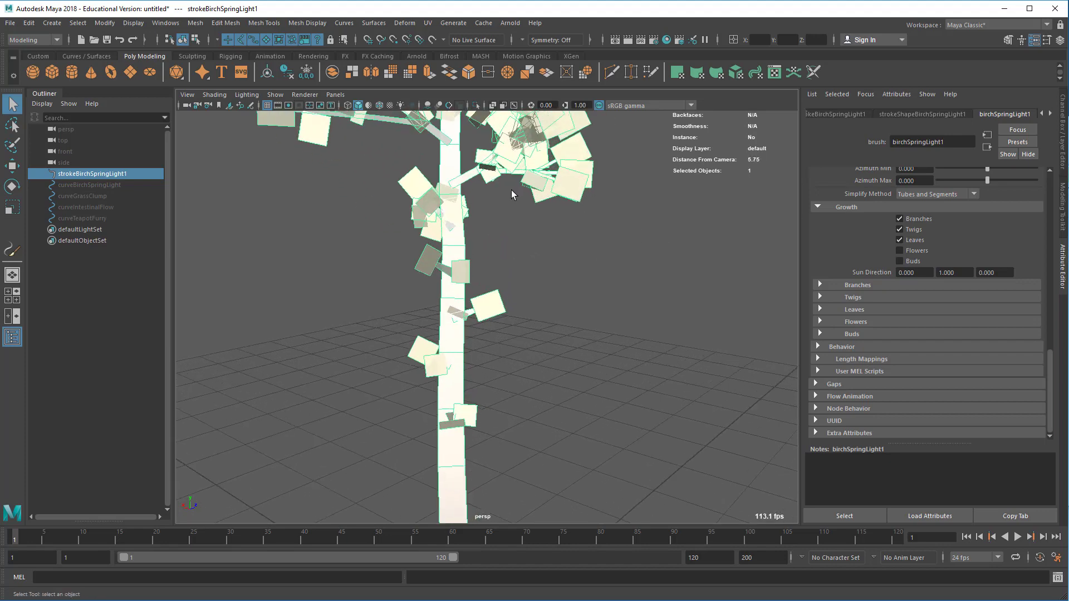
alt+drag(553, 240, 464, 346)
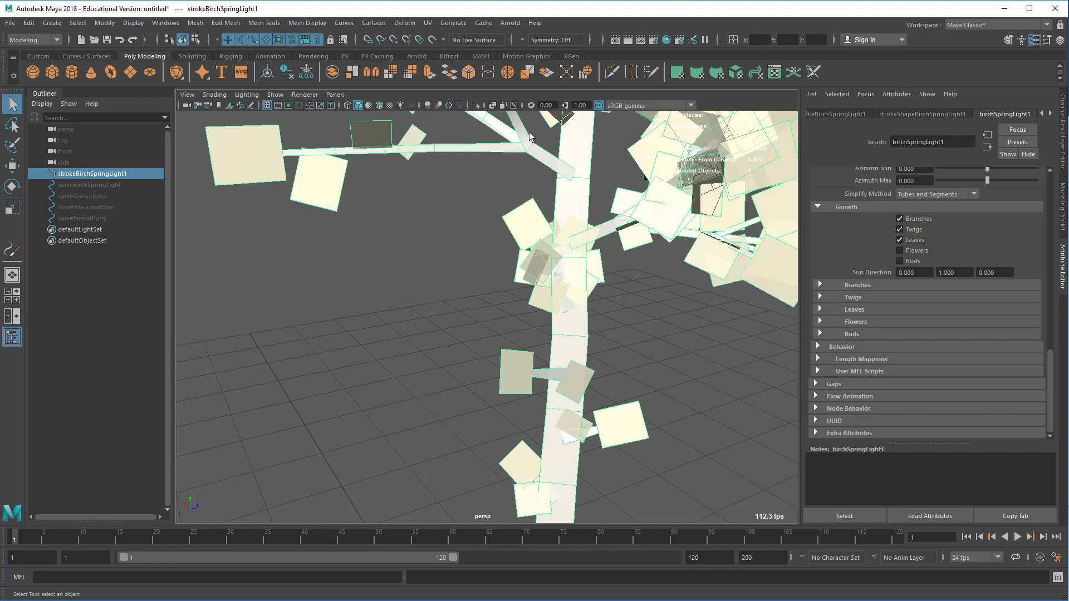
alt+right_drag(667, 280, 465, 258)
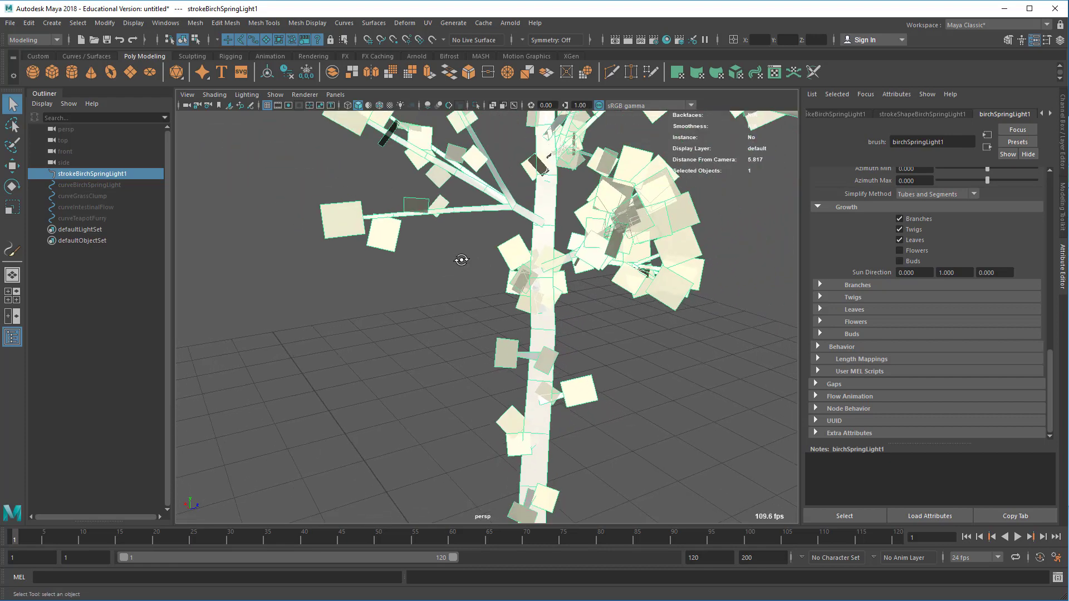
alt+drag(463, 259, 620, 281)
alt+right_drag(619, 281, 512, 276)
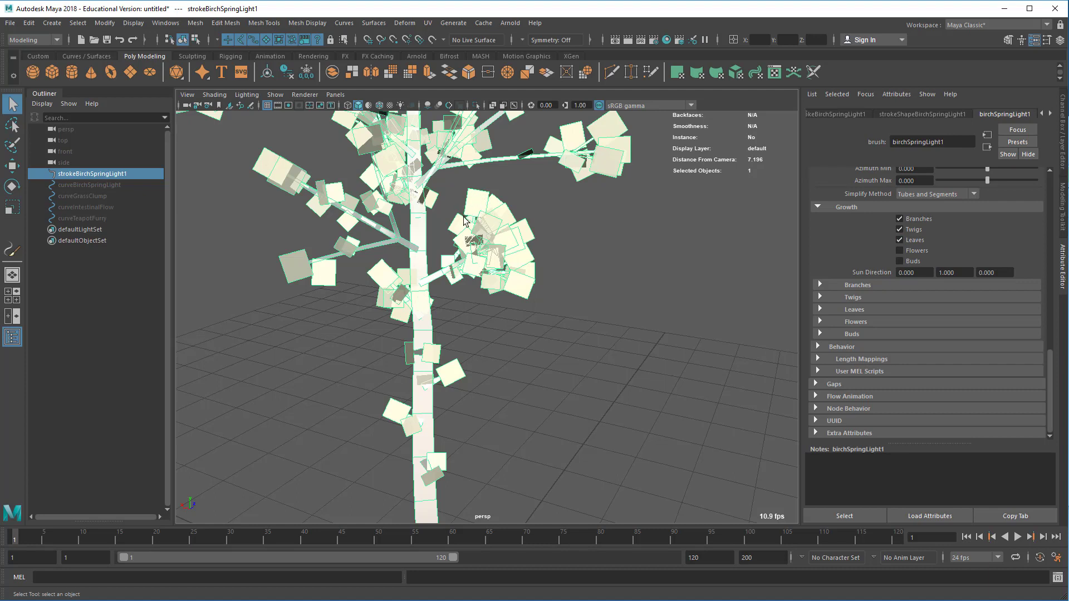
click(883, 287)
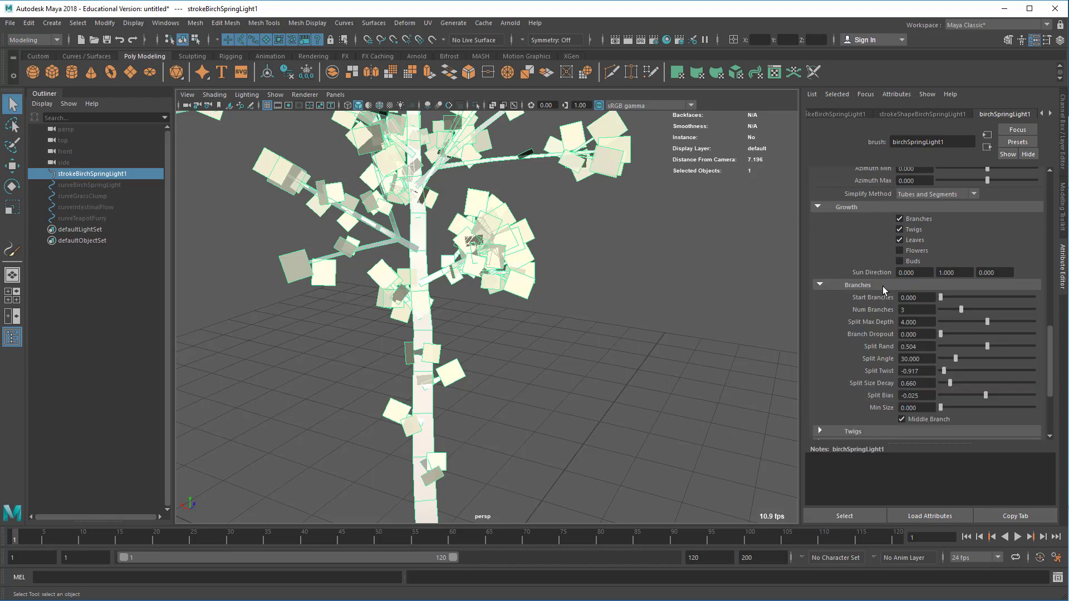
click(883, 286)
click(881, 298)
click(881, 298)
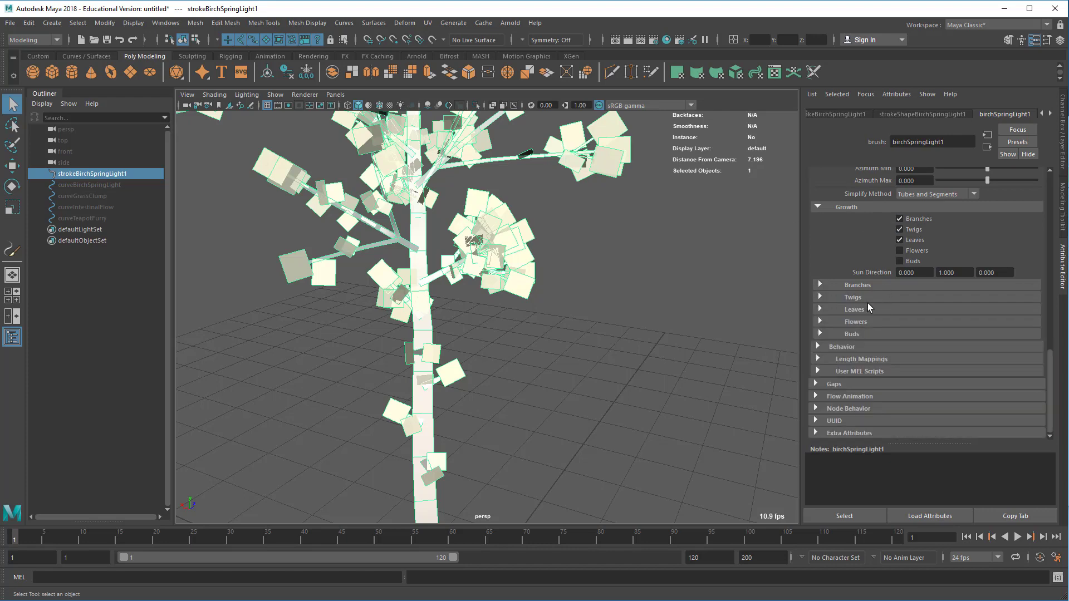
Expand the Turbulence attributes within the Behavior section of the birch brush
scroll(604, 323, down, 8)
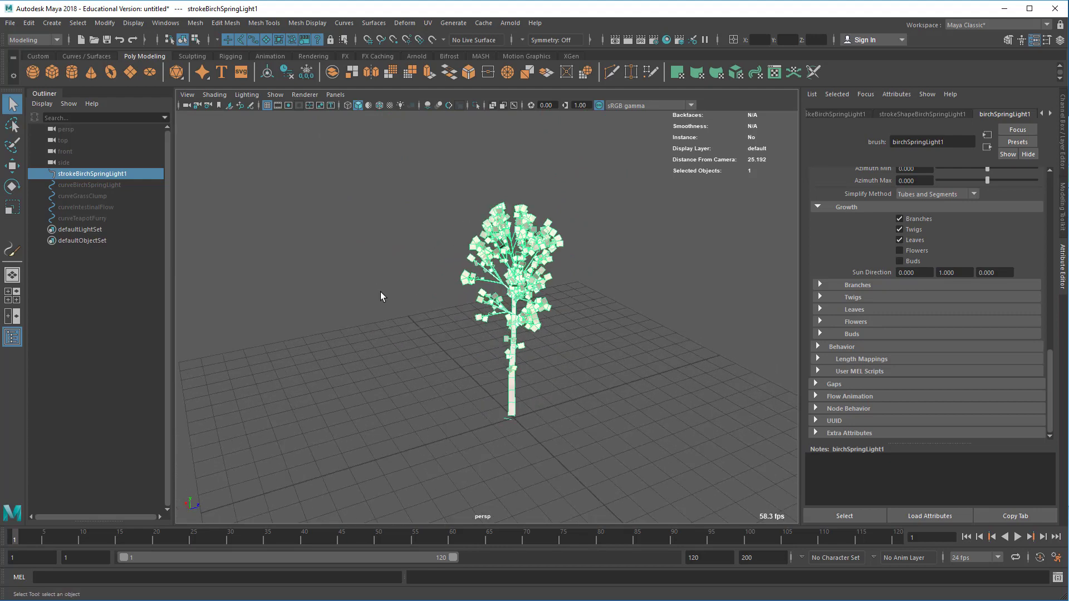
click(847, 347)
scroll(923, 363, down, 1)
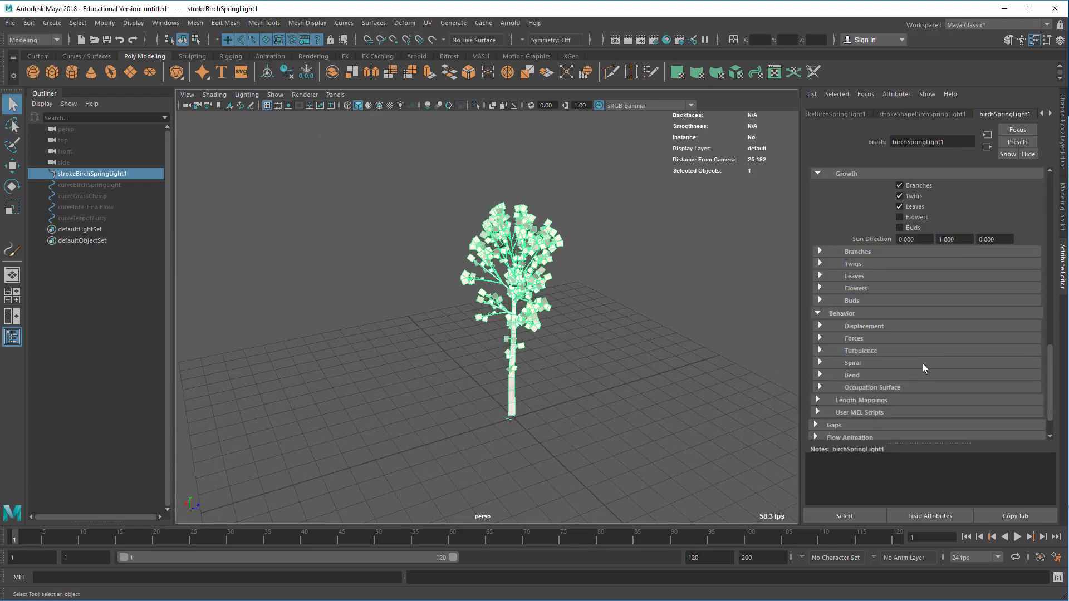
click(880, 351)
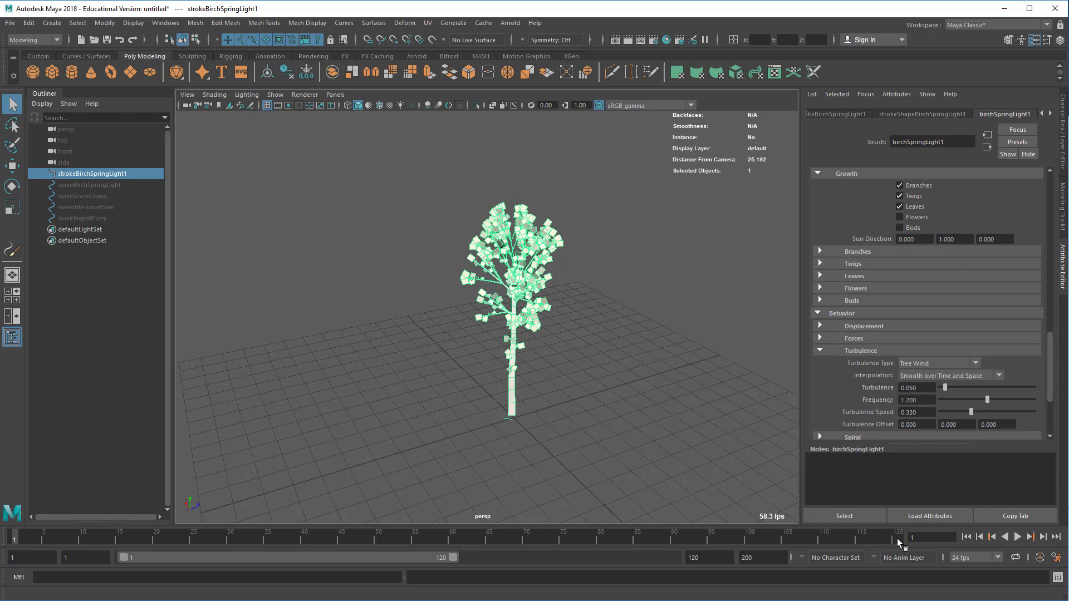
Set the playback end frame to 250, play the tree's turbulence animation and stop it
double_click(699, 558)
text(250)
key(Return)
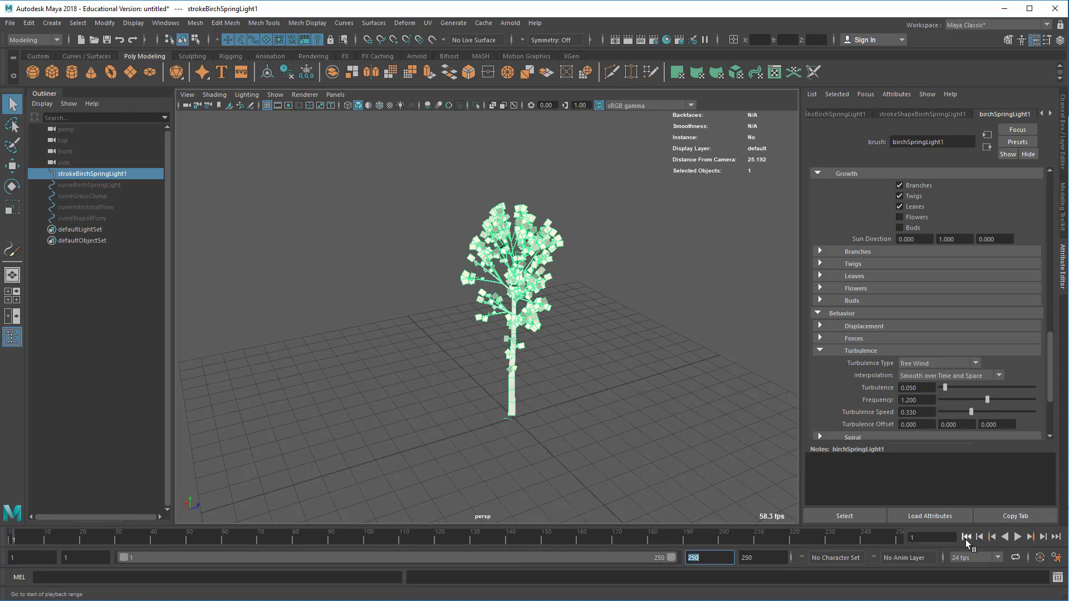
click(1017, 537)
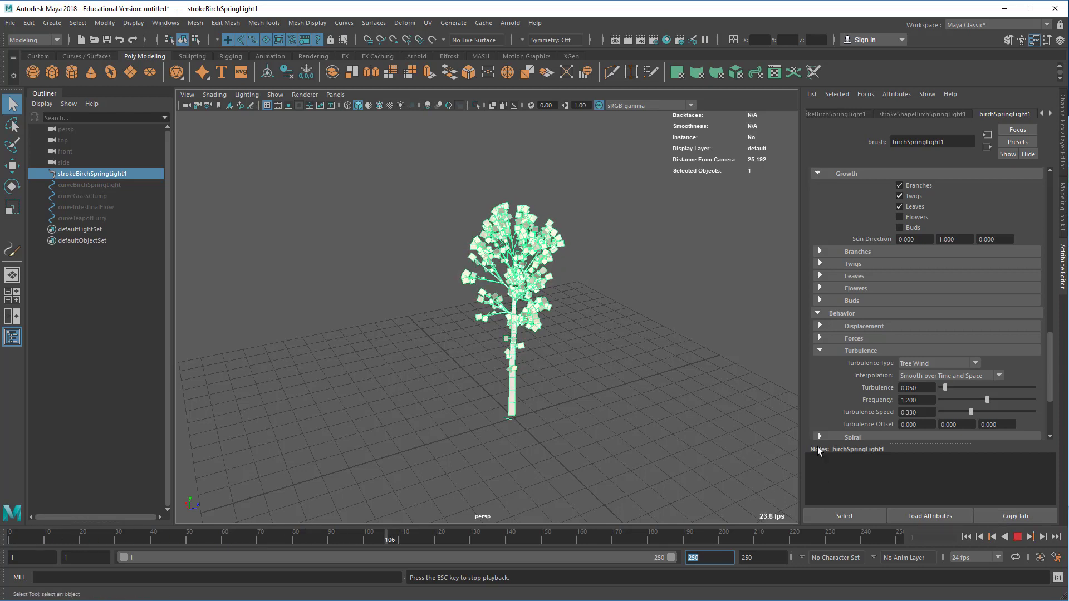
click(1017, 537)
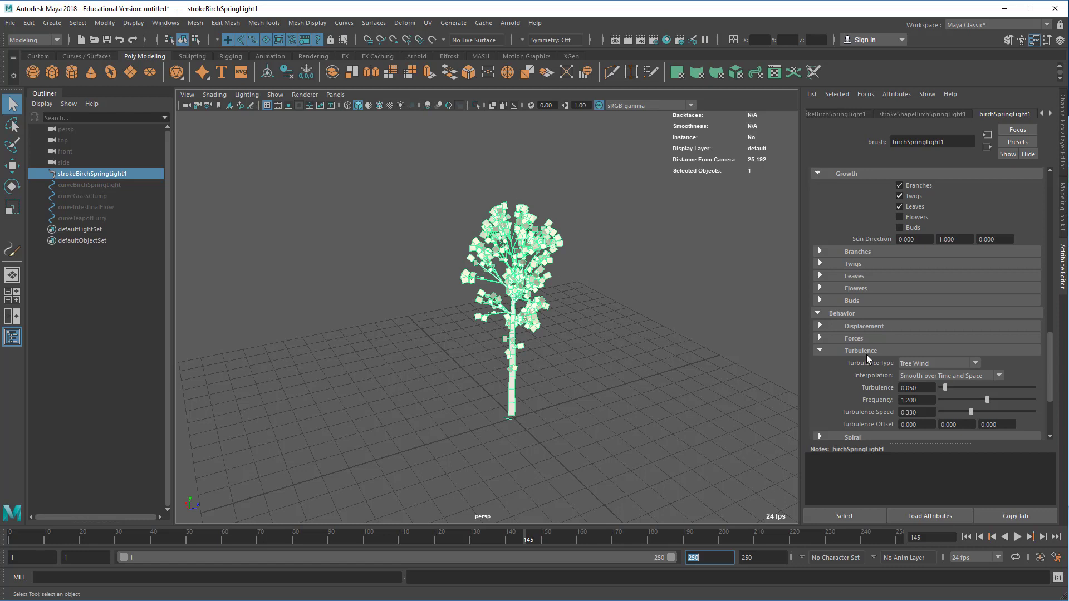
Examine the available Turbulence Type options of the birch brush, keeping Tree Wind
click(913, 364)
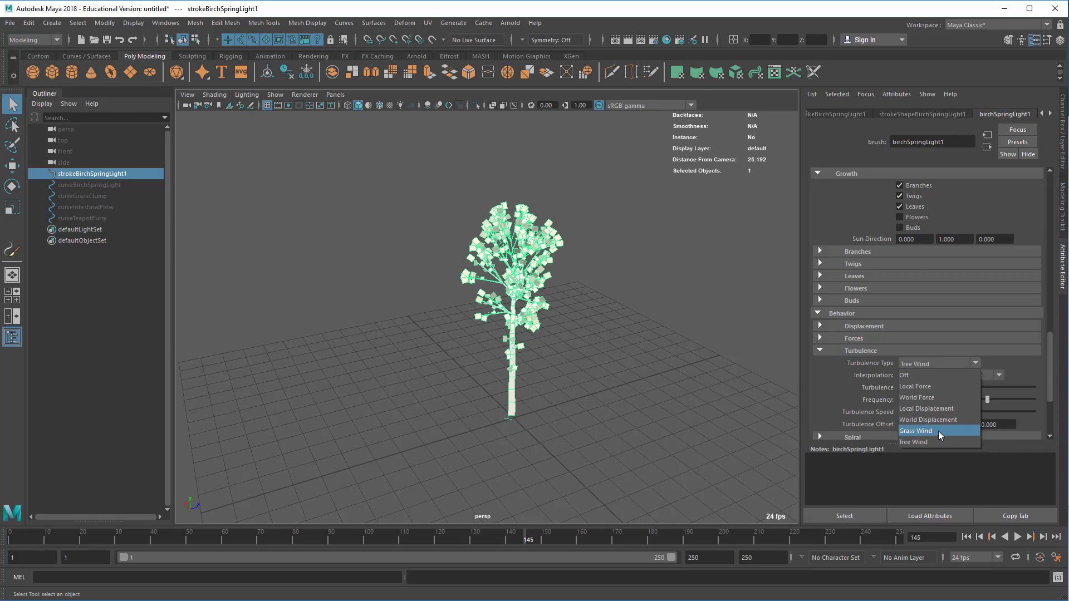
click(837, 369)
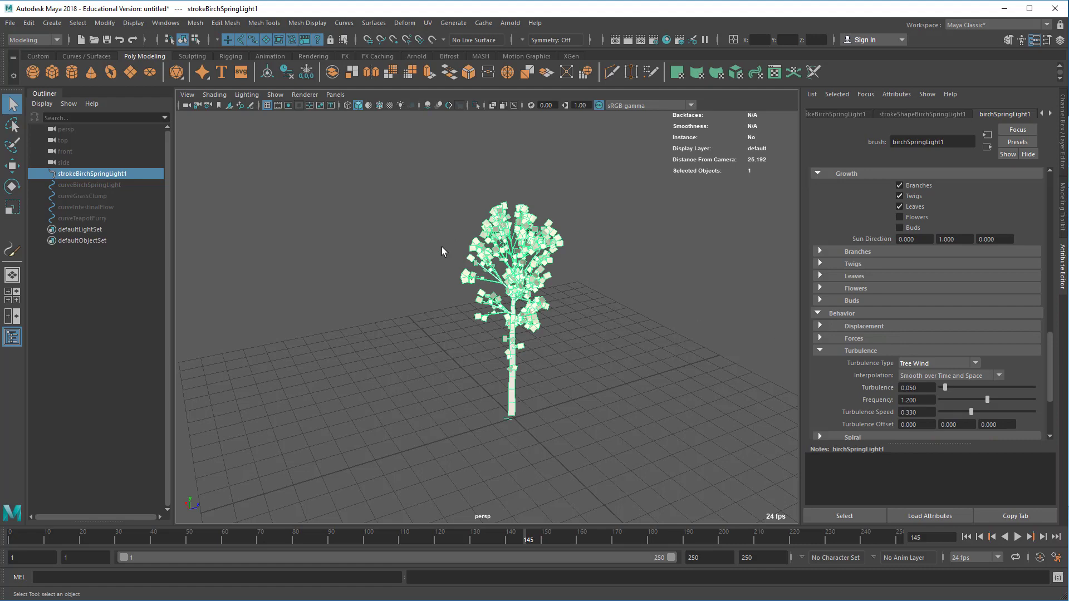
Examine the Paint Effects Brush Animation commands, including Make Brush Spring, and reselect the birch stroke
click(452, 24)
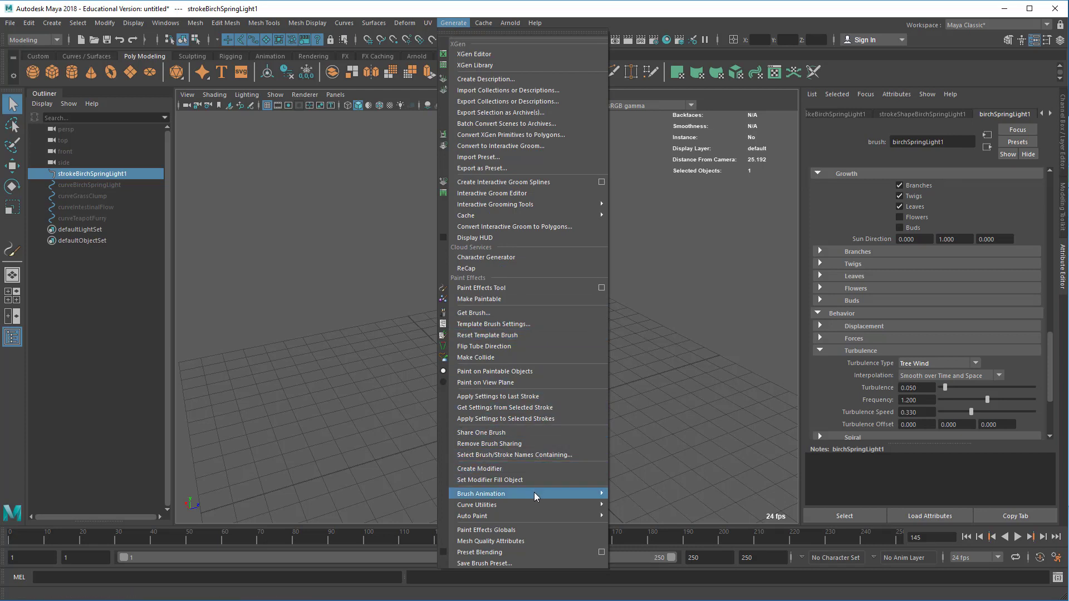
mouse_move(534, 494)
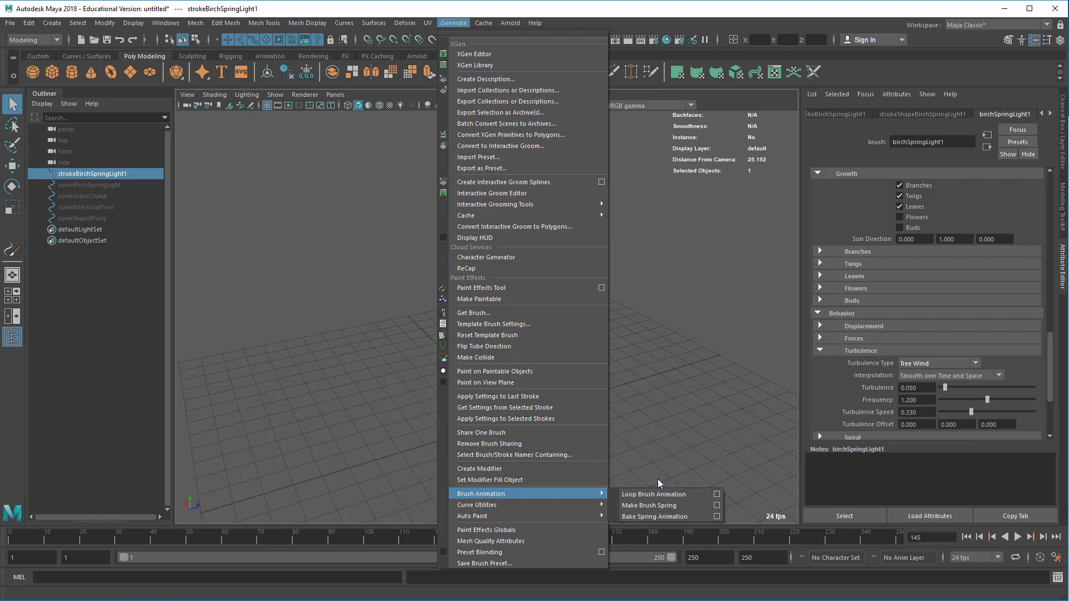
click(665, 506)
click(589, 417)
click(513, 387)
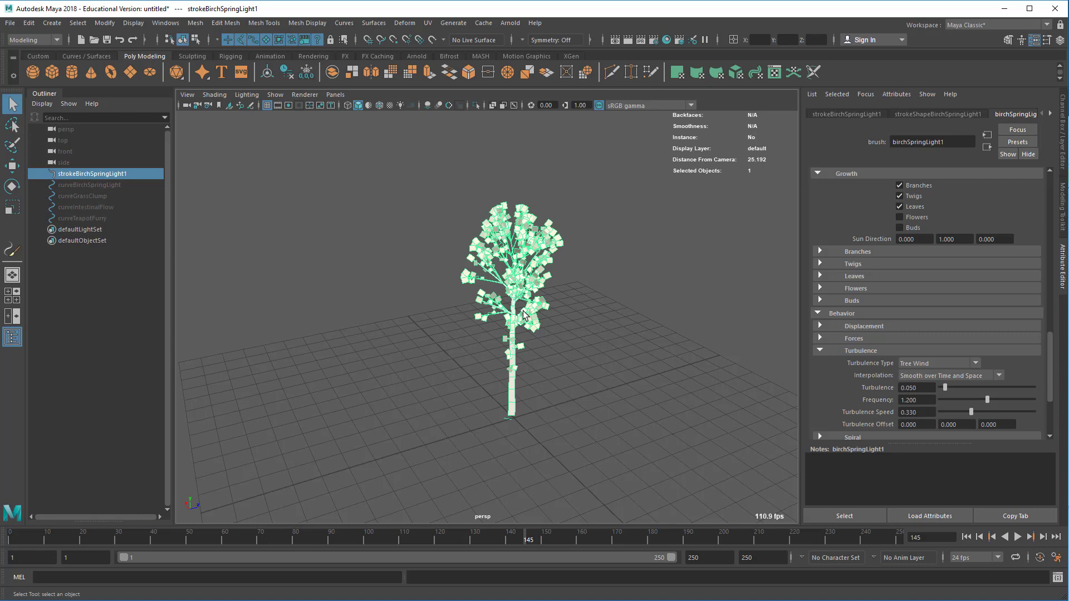
Examine the Displacement attributes in the birch brush's Behavior section and view the tree from other angles
scroll(925, 311, down, 3)
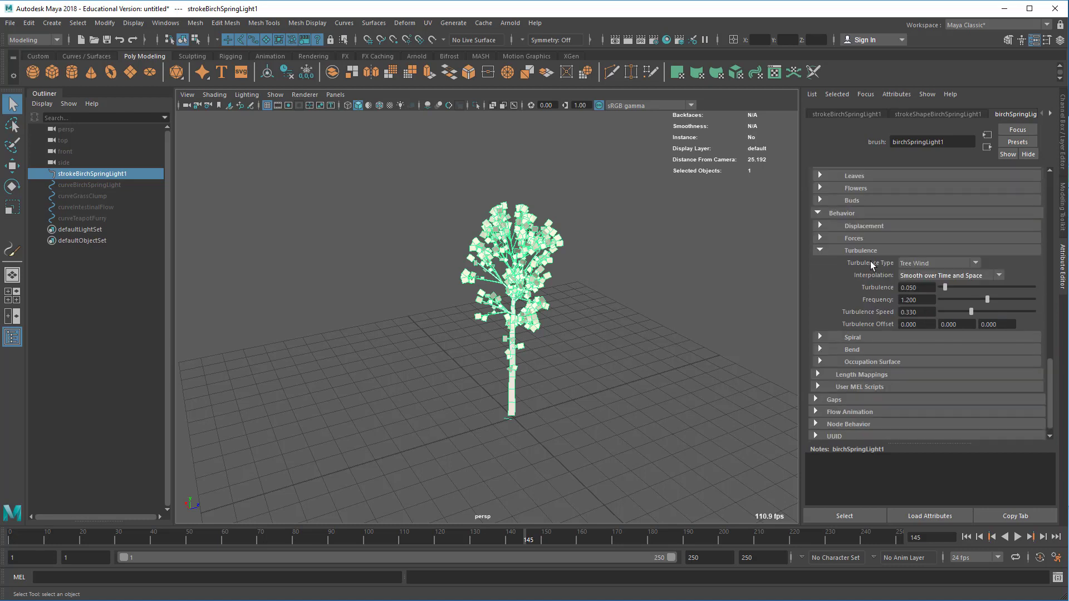
click(864, 226)
click(864, 225)
alt+drag(528, 379, 579, 370)
alt+drag(666, 375, 506, 370)
alt+middle_drag(506, 371, 485, 388)
alt+right_drag(485, 387, 547, 381)
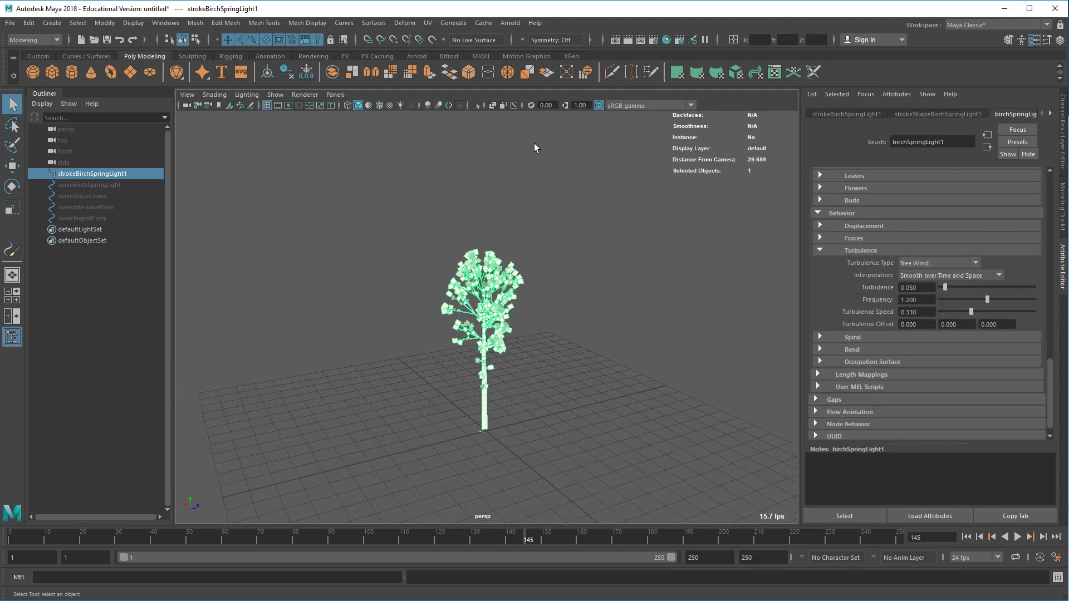
click(10, 22)
click(41, 69)
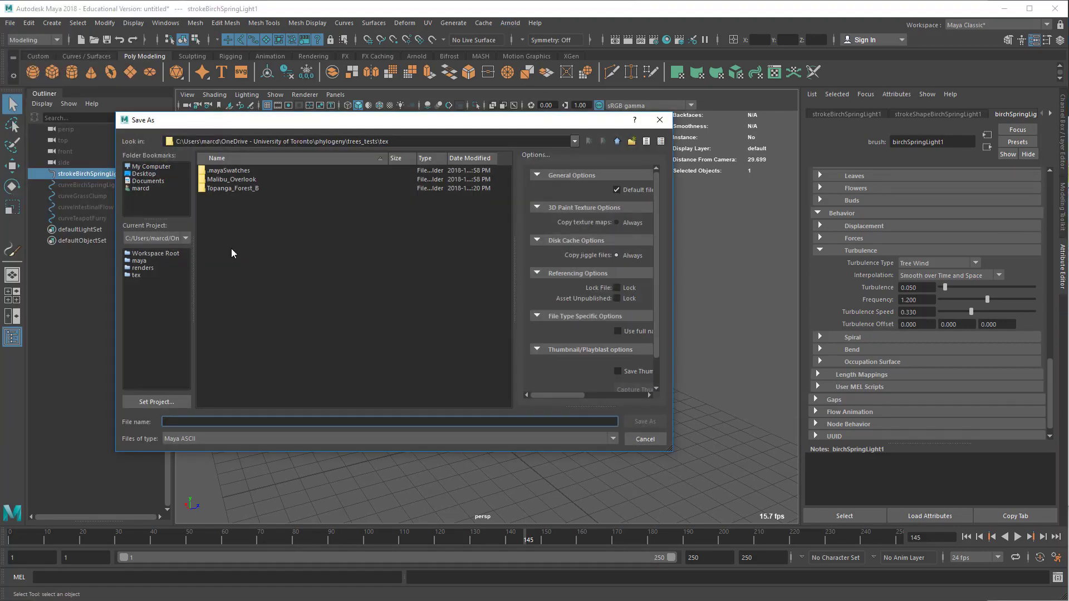
click(645, 440)
Save the scene as the Maya ASCII file pfx_demo in the maya folder of the trees_tests project
key(ctrl+s)
click(617, 141)
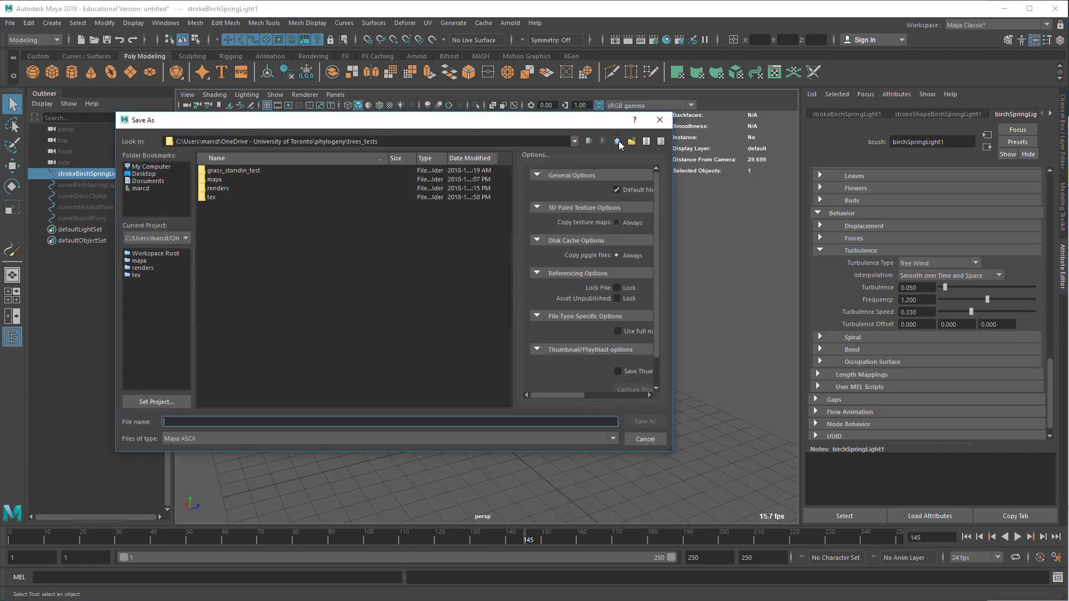
double_click(215, 180)
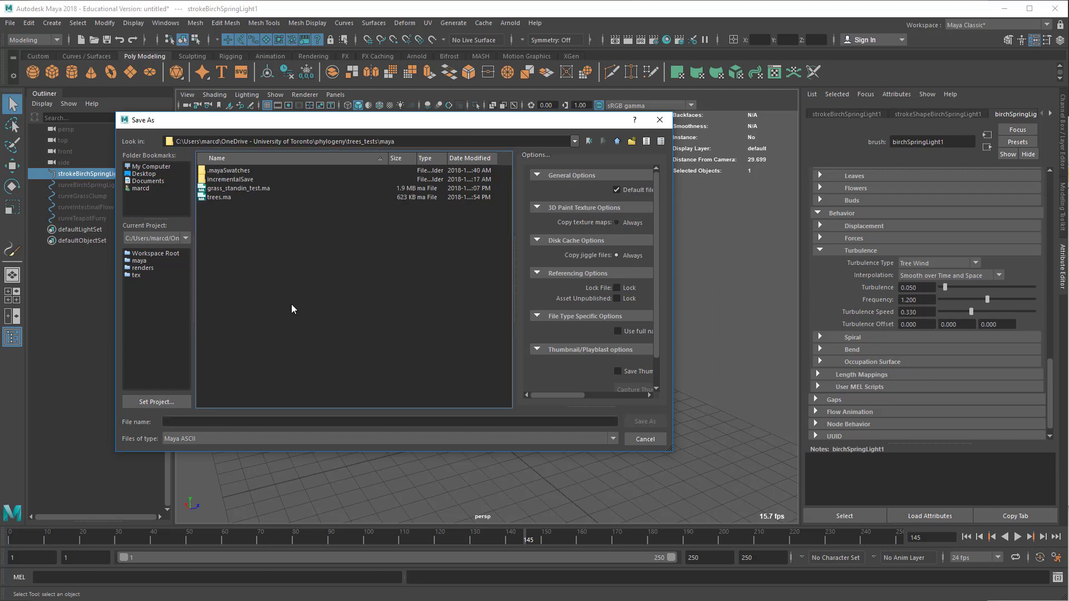
click(255, 425)
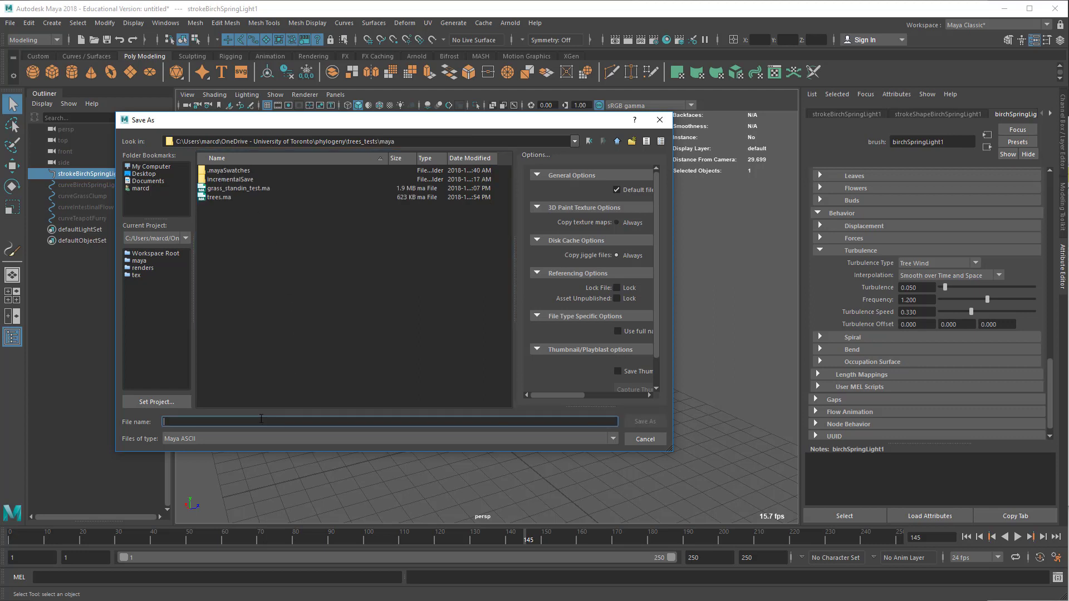
text(pl)
text(x_demo)
key(Return)
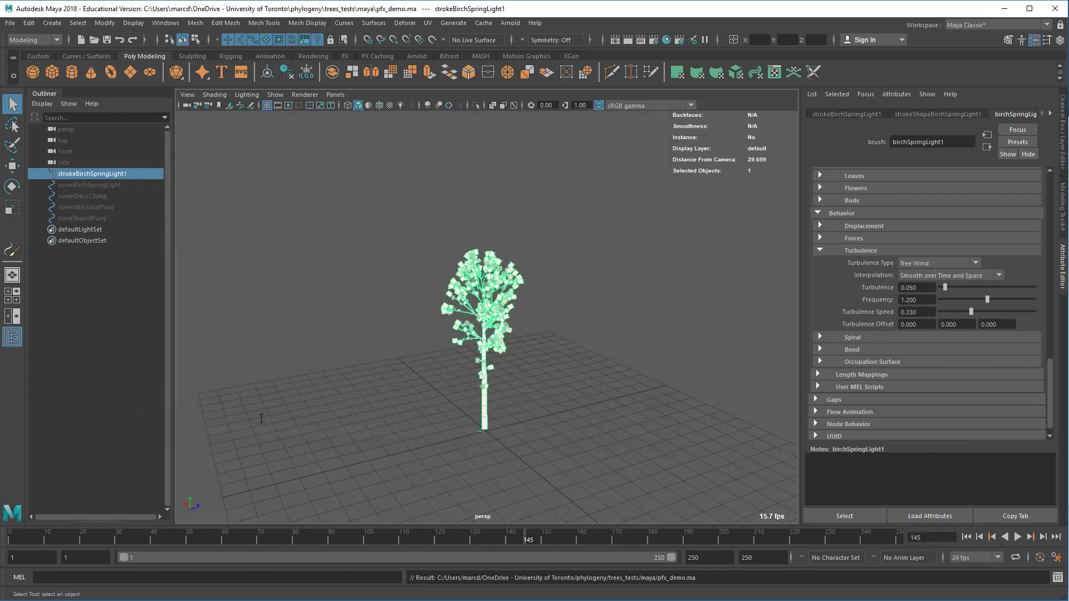
Add an Arnold skydome light to the scene
click(511, 23)
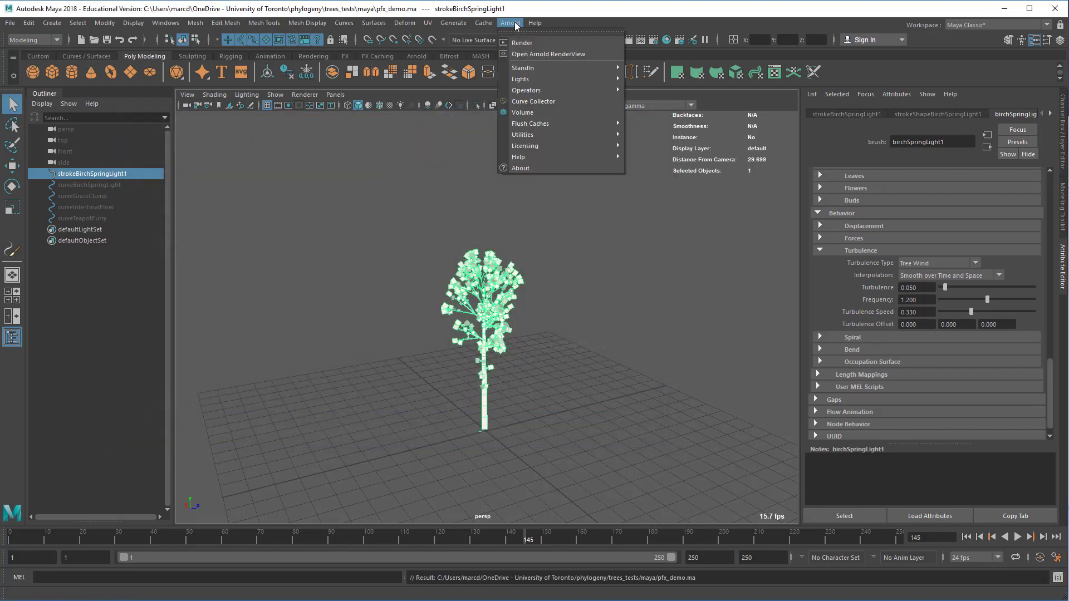
mouse_move(536, 81)
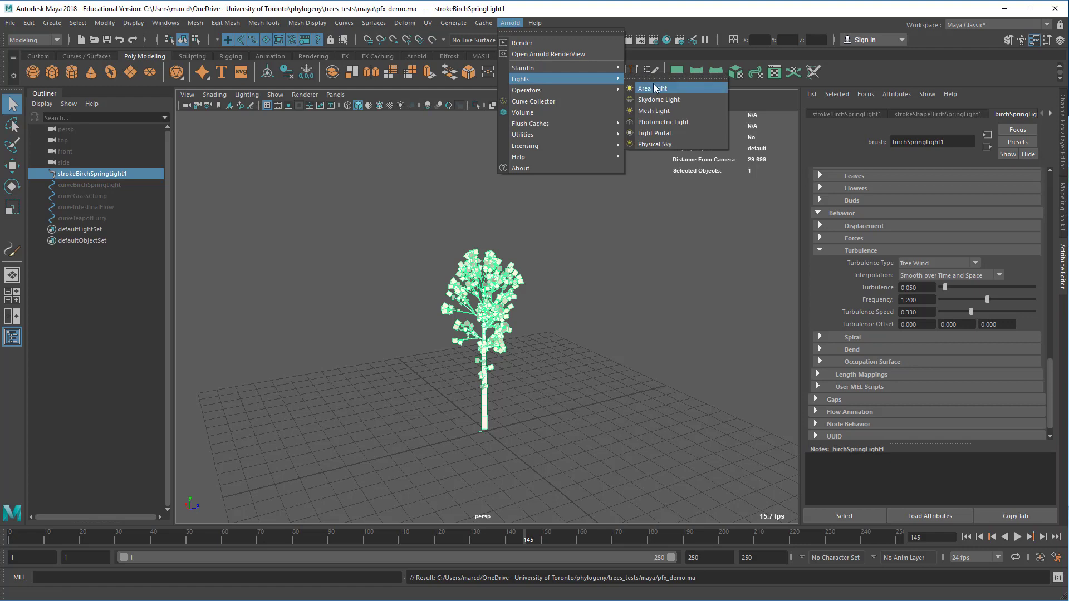
click(654, 99)
Test-render the unconverted Paint Effects birch with Arnold and close the render view
click(511, 23)
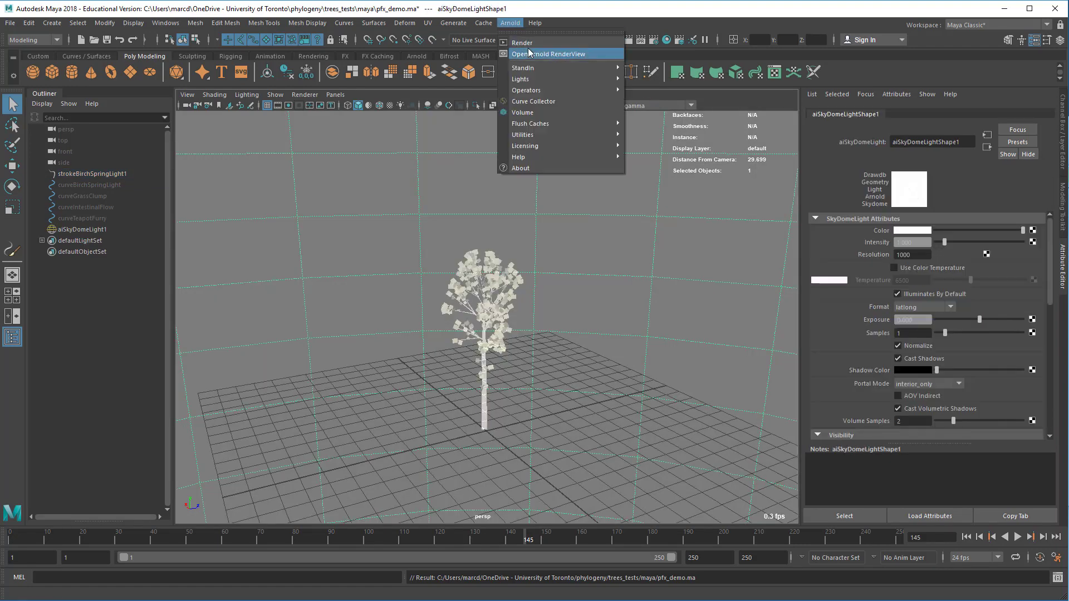
click(526, 42)
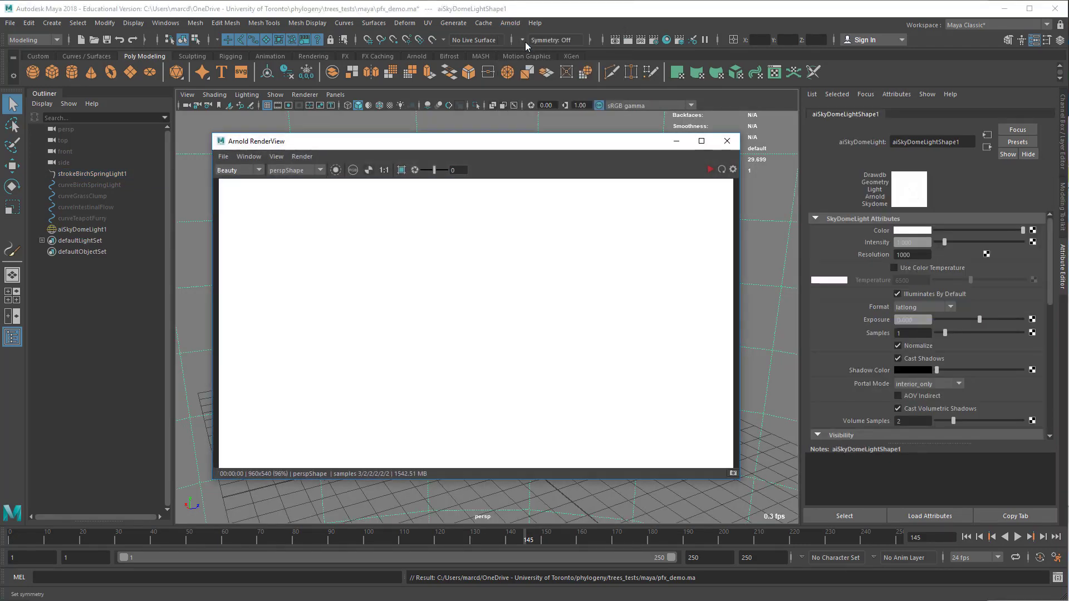
click(710, 170)
click(727, 141)
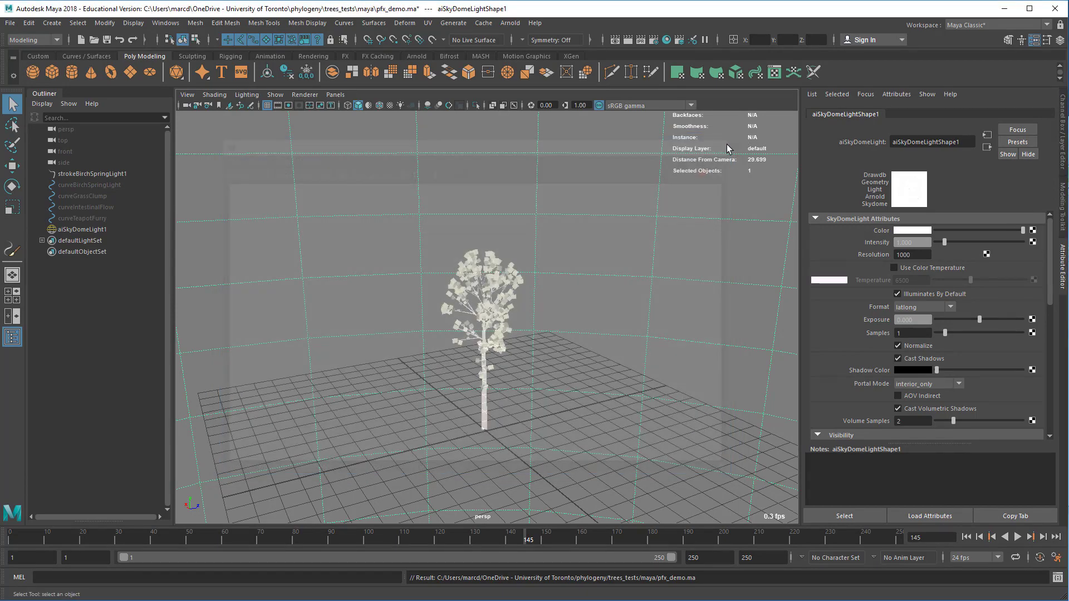
Select the birch stroke and convert it from Paint Effects to polygons
scroll(644, 262, up, 2)
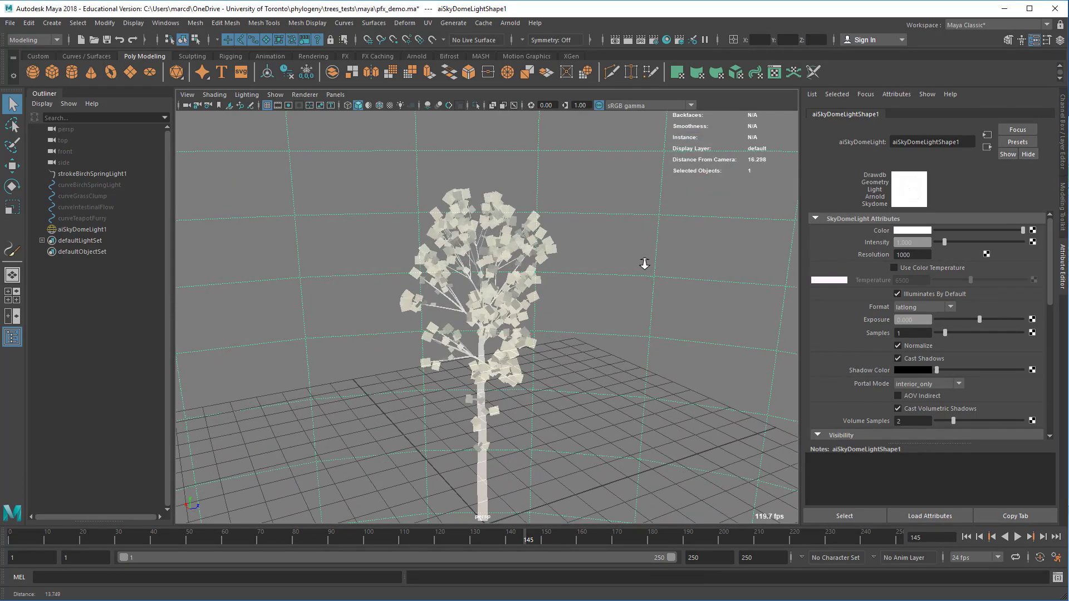
scroll(598, 239, up, 2)
alt+drag(543, 445, 568, 429)
click(513, 449)
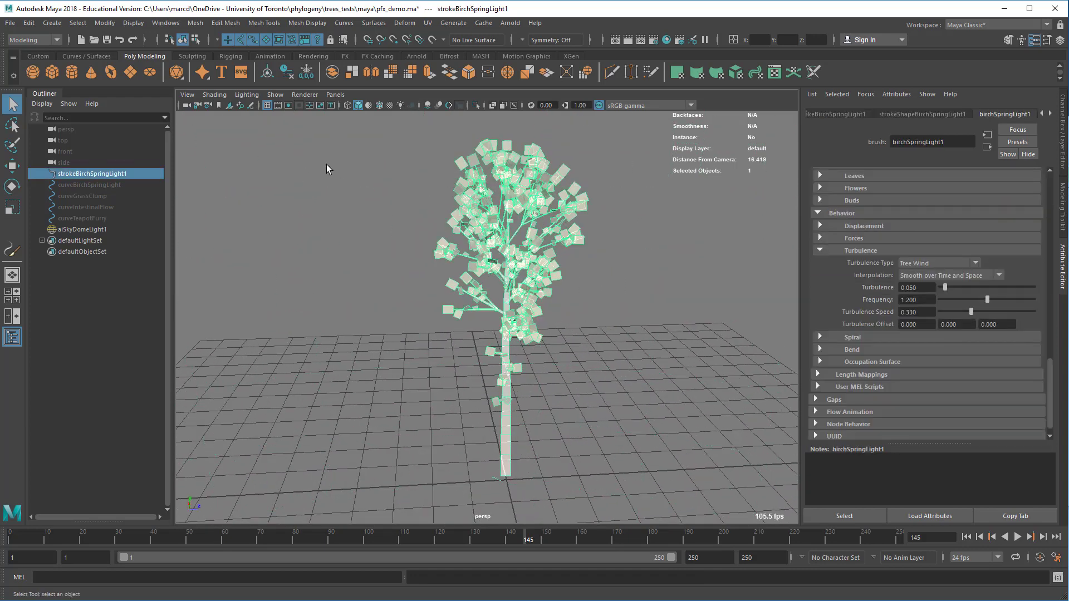
click(104, 23)
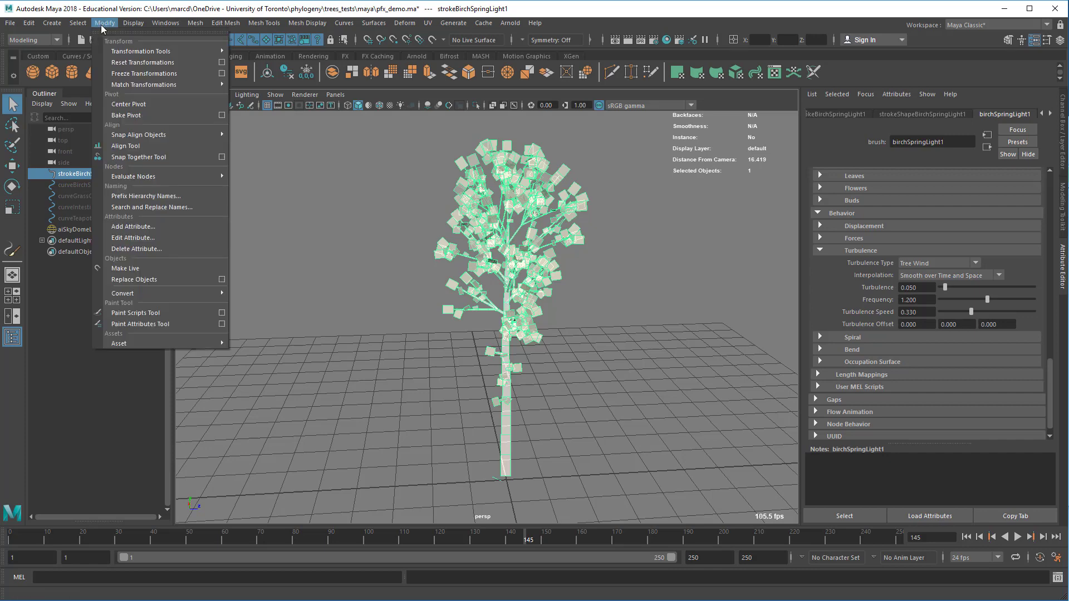
mouse_move(167, 294)
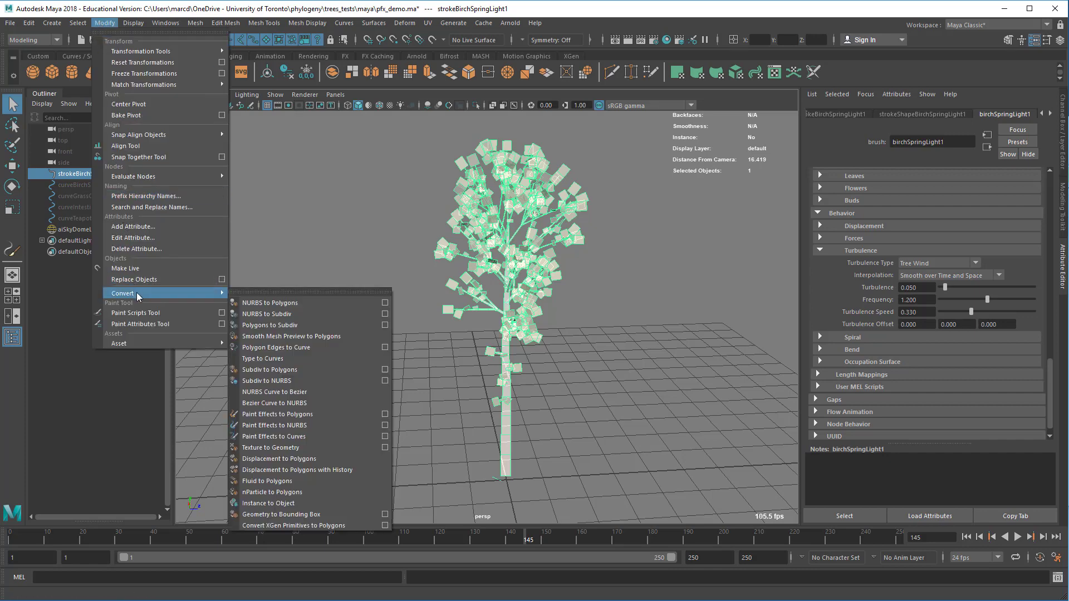
click(312, 414)
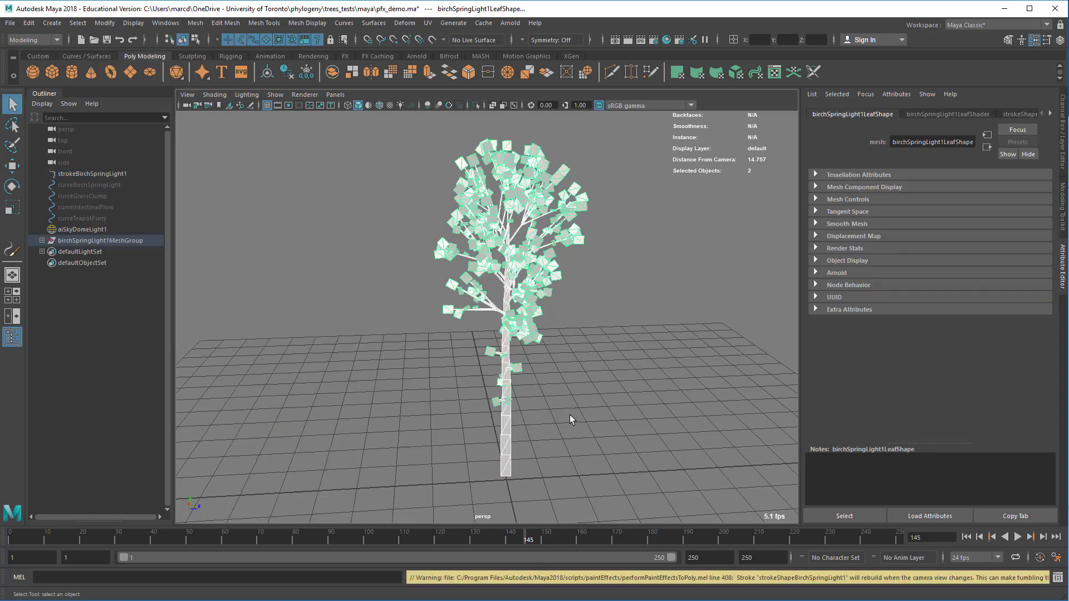
Play the polygon birch's animation from another angle and stop it
alt+drag(531, 400, 719, 401)
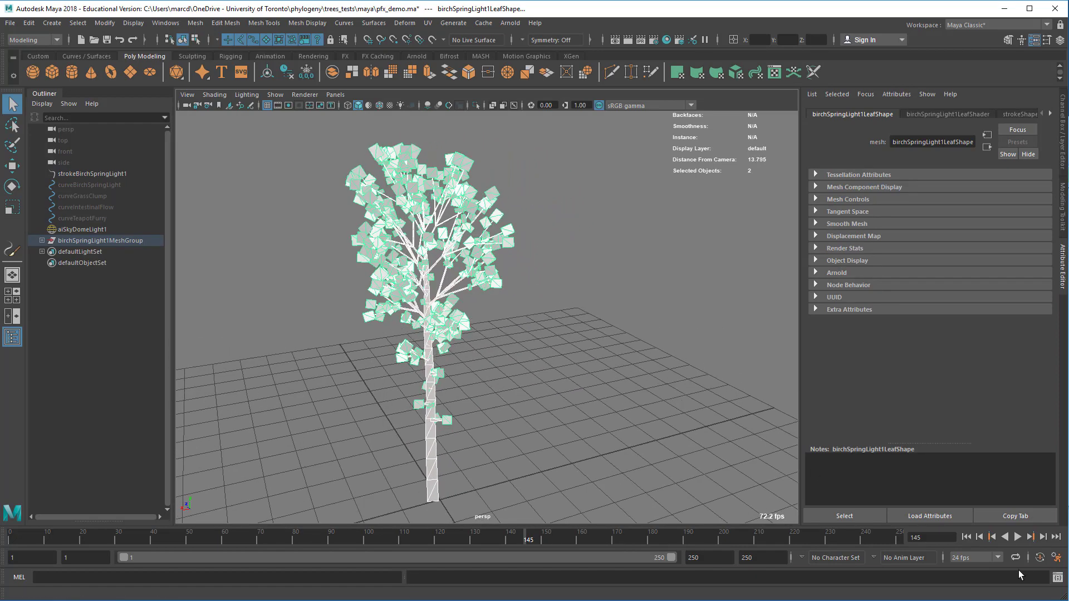
click(1018, 537)
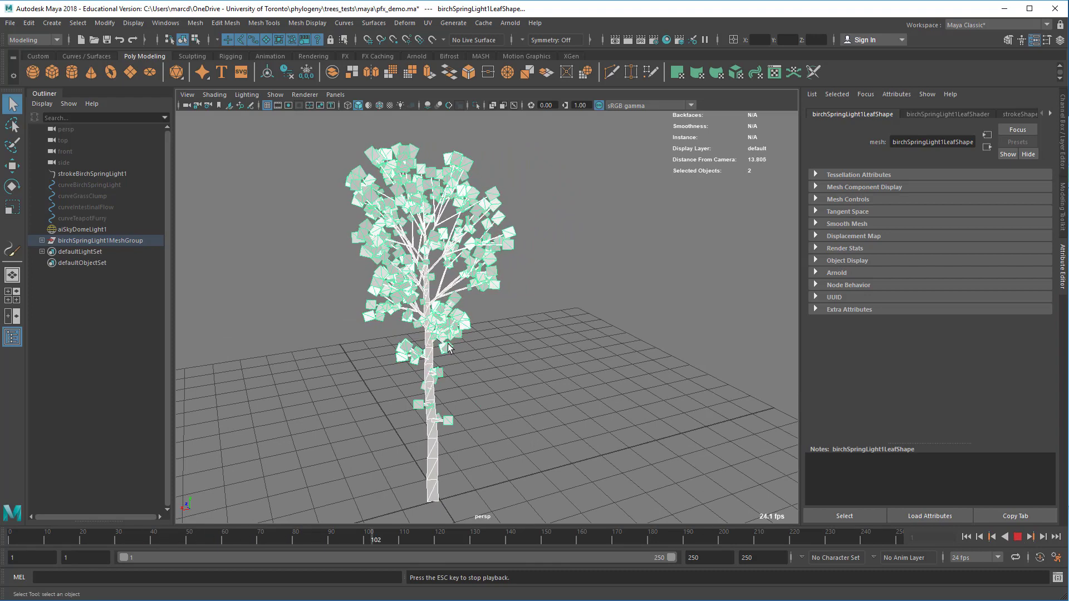
click(1017, 537)
Render the polygon birch in the Arnold RenderView and close the render view
click(510, 23)
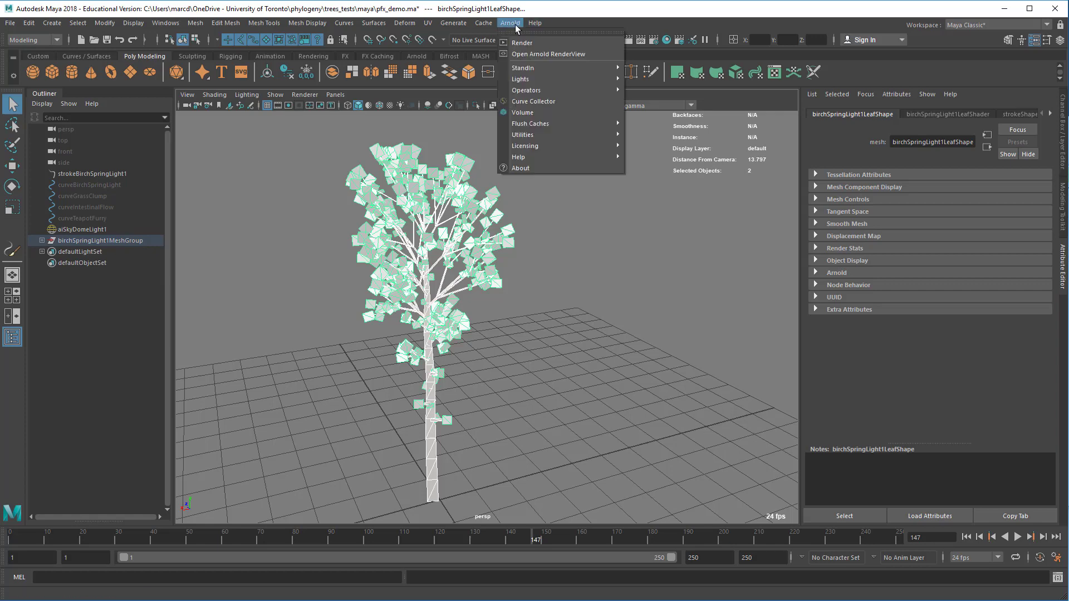
click(527, 44)
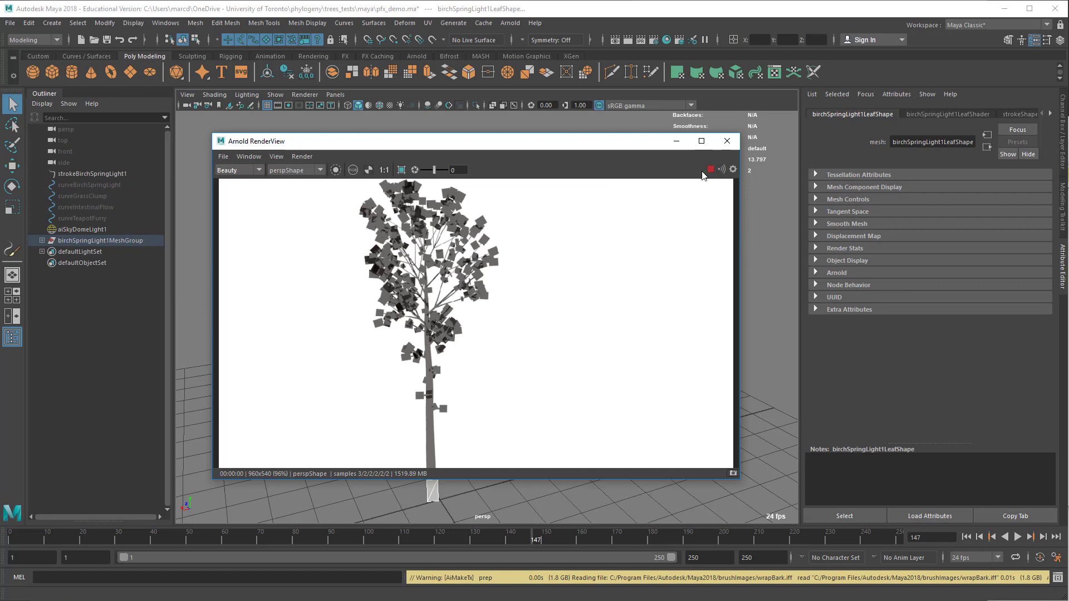
click(725, 143)
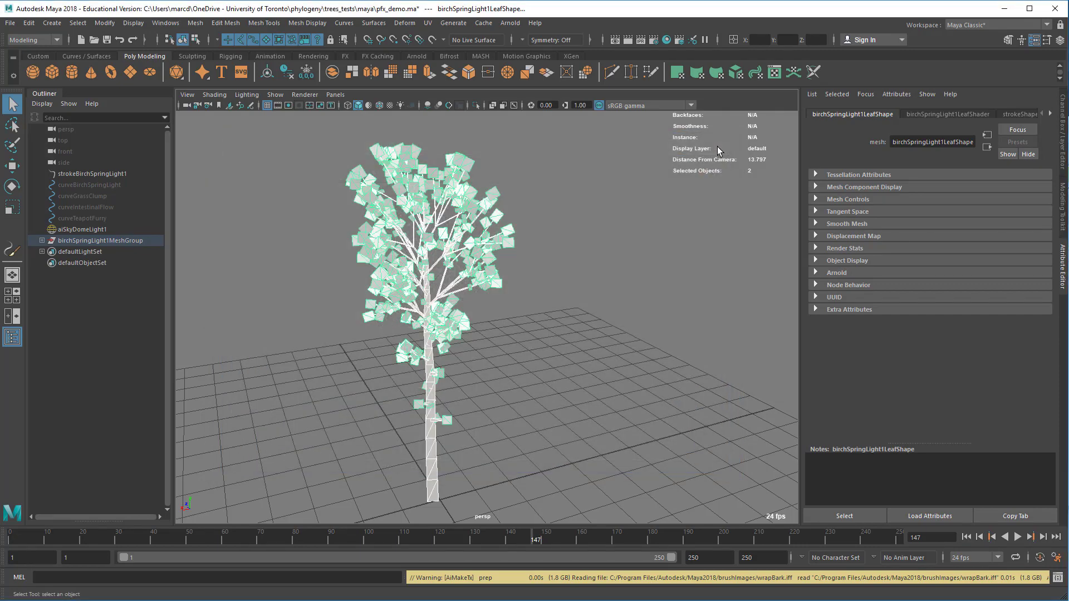
Select the converted birch meshes and delete their whole mesh group from the scene
alt+drag(456, 452, 703, 445)
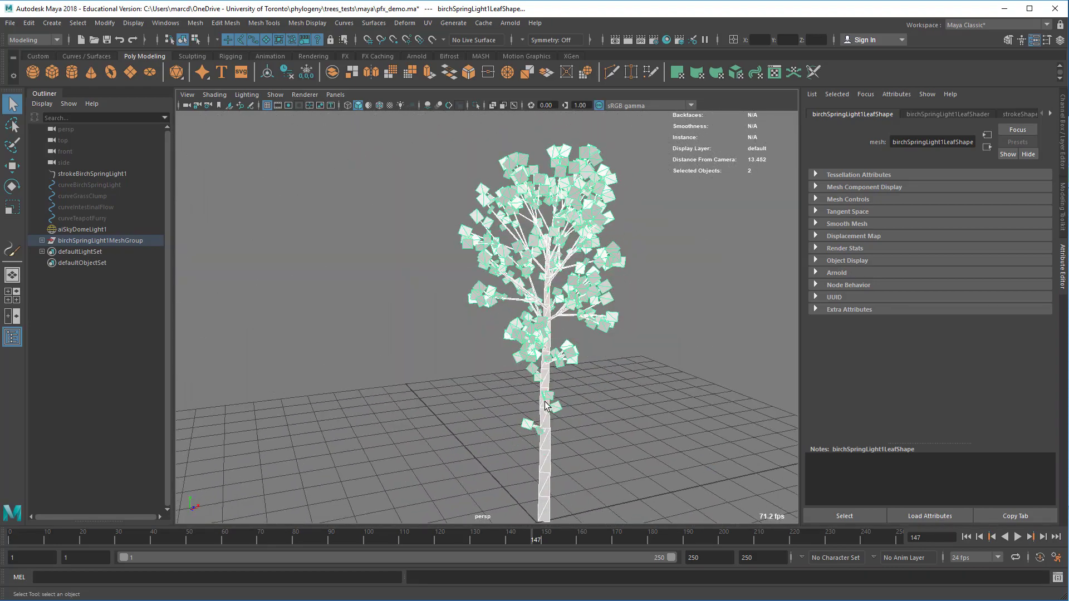
alt+right_drag(618, 388, 385, 315)
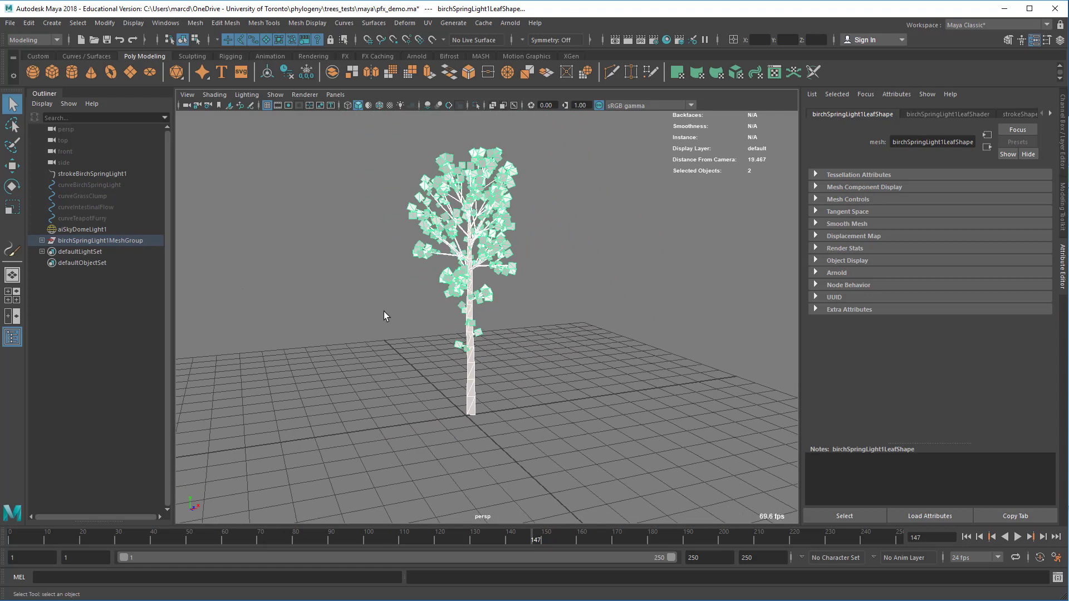
drag(432, 315, 500, 339)
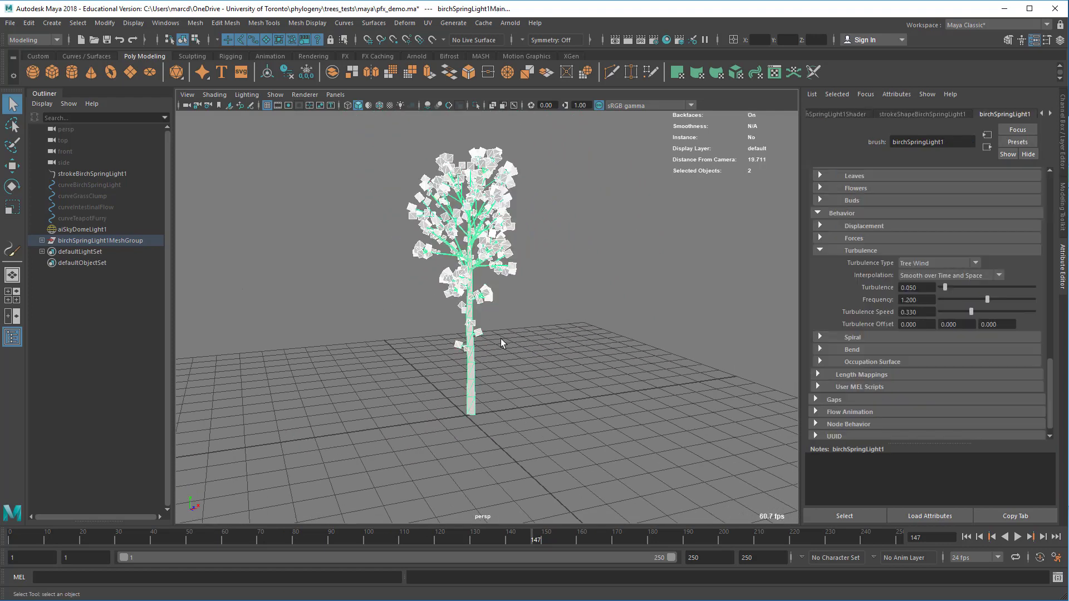
key(Up)
key(Delete)
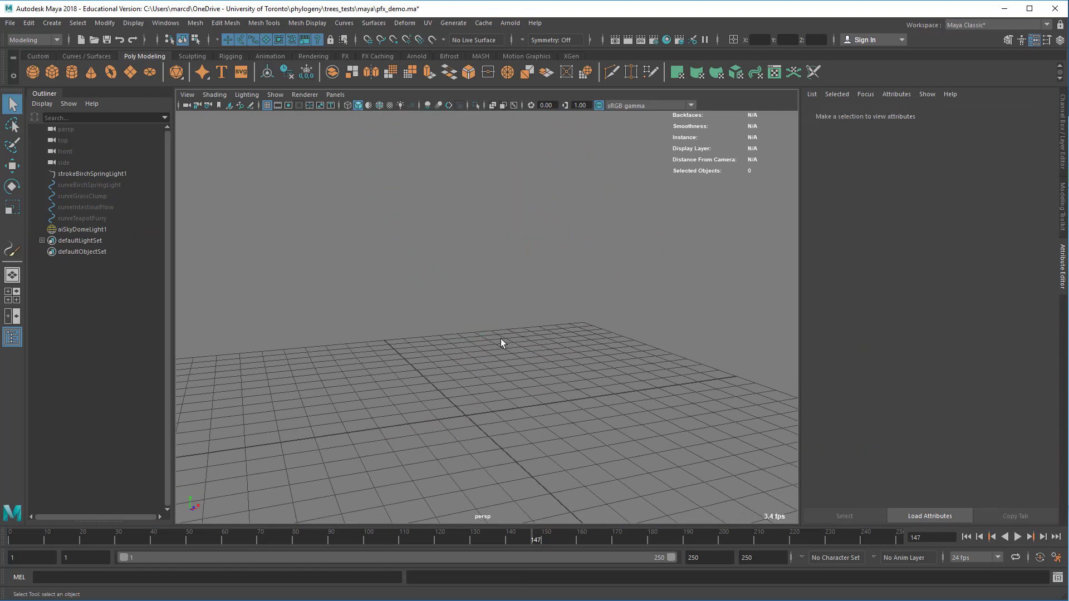
Load the oakWhiteMedium Paint Effects brush from the TreesMesh examples in the Content Browser
click(166, 23)
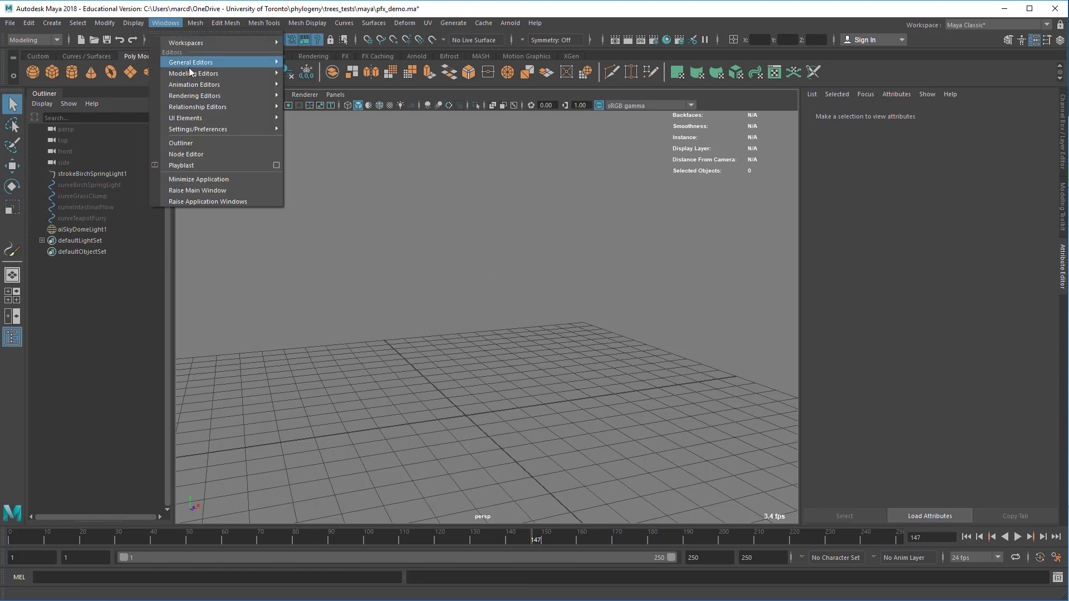
mouse_move(190, 74)
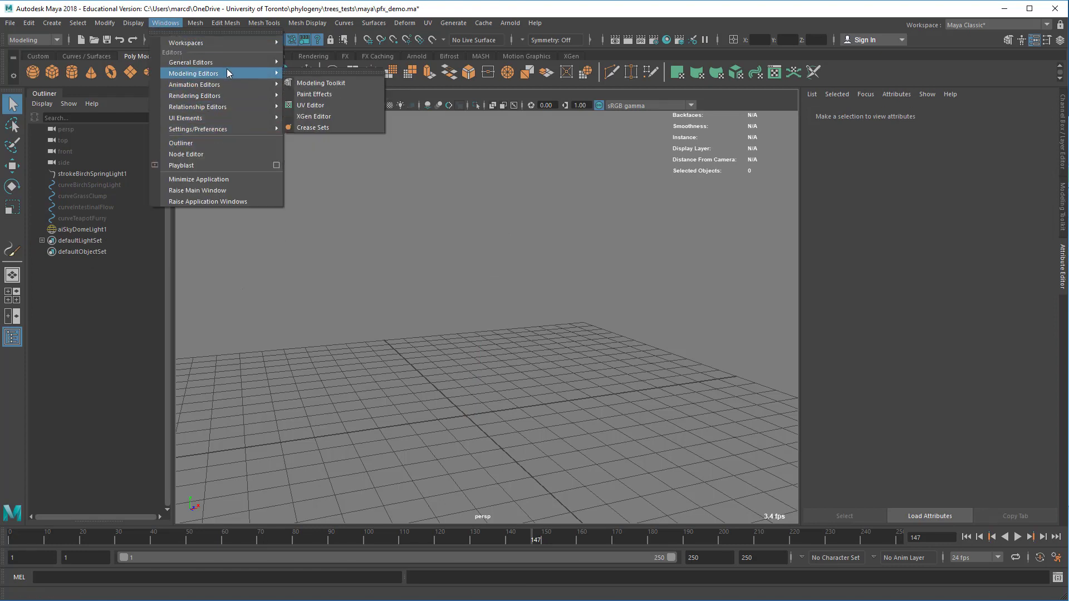
mouse_move(227, 61)
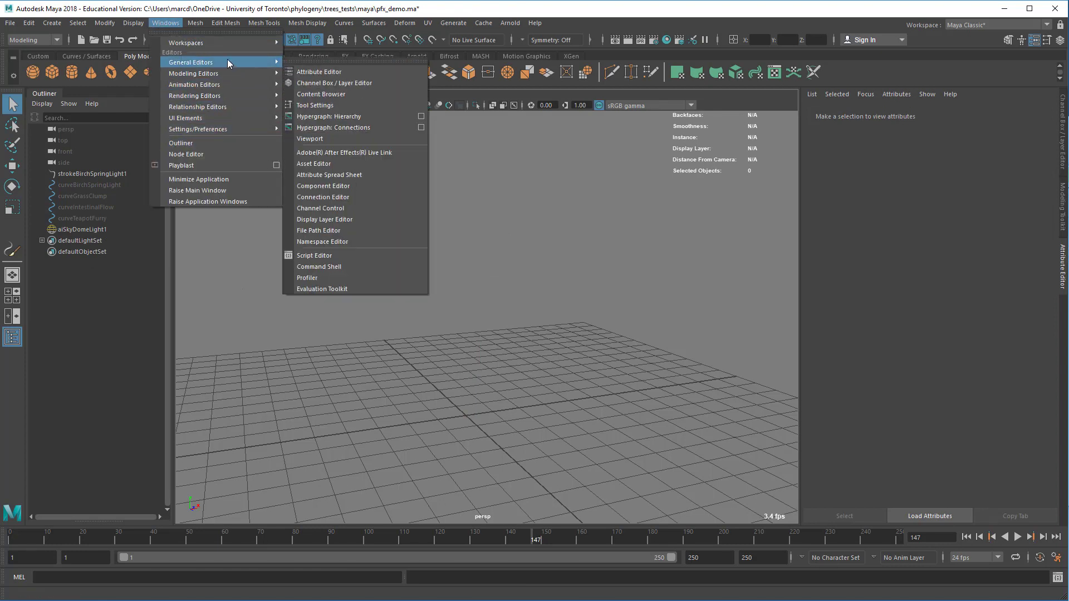
click(322, 94)
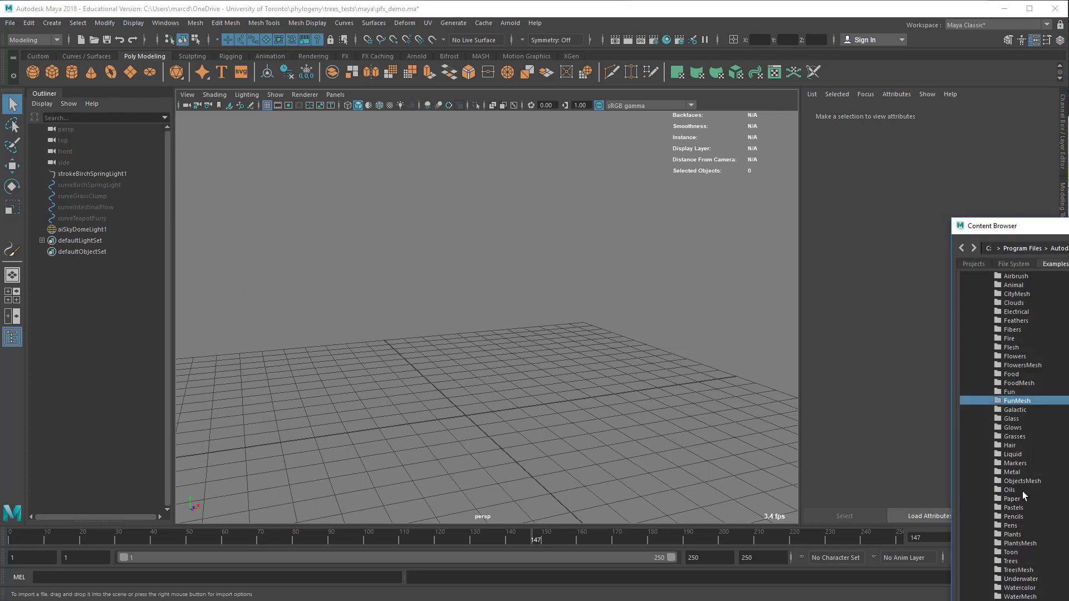
click(1022, 570)
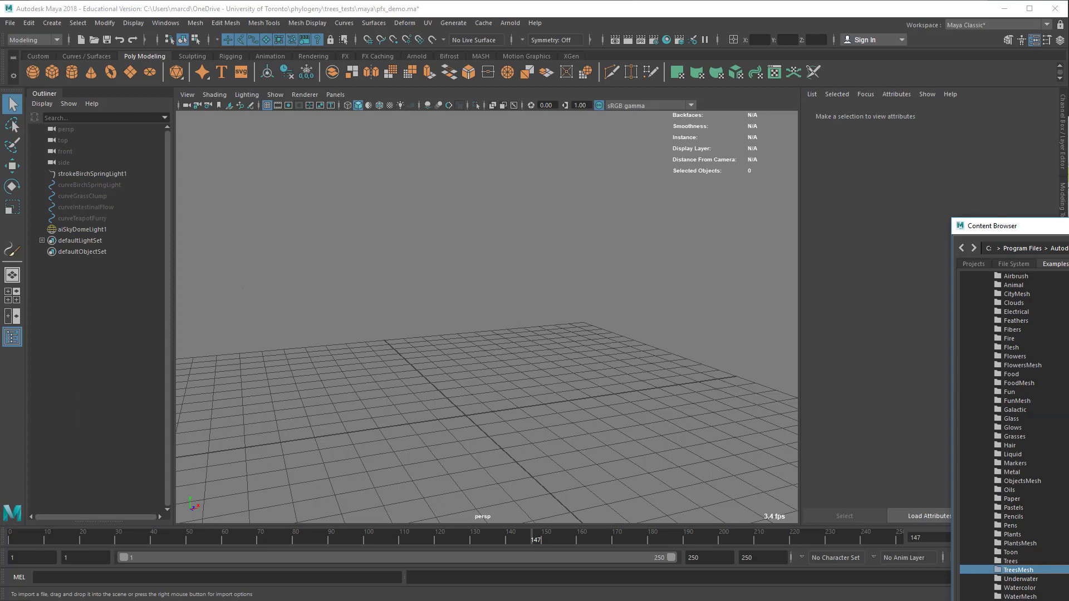
click(1068, 518)
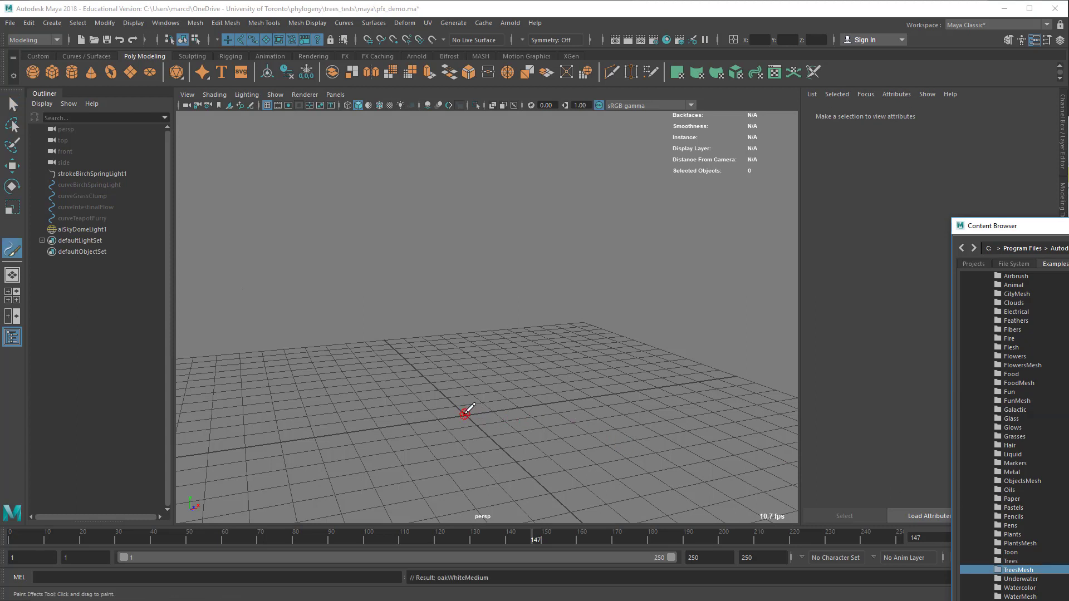
Paint one short stroke with the oakWhiteMedium brush at the centre of the grid to create an oak tree
mouse_move(465, 414)
mouse_down()
mouse_move(512, 410)
mouse_move(478, 430)
mouse_up()
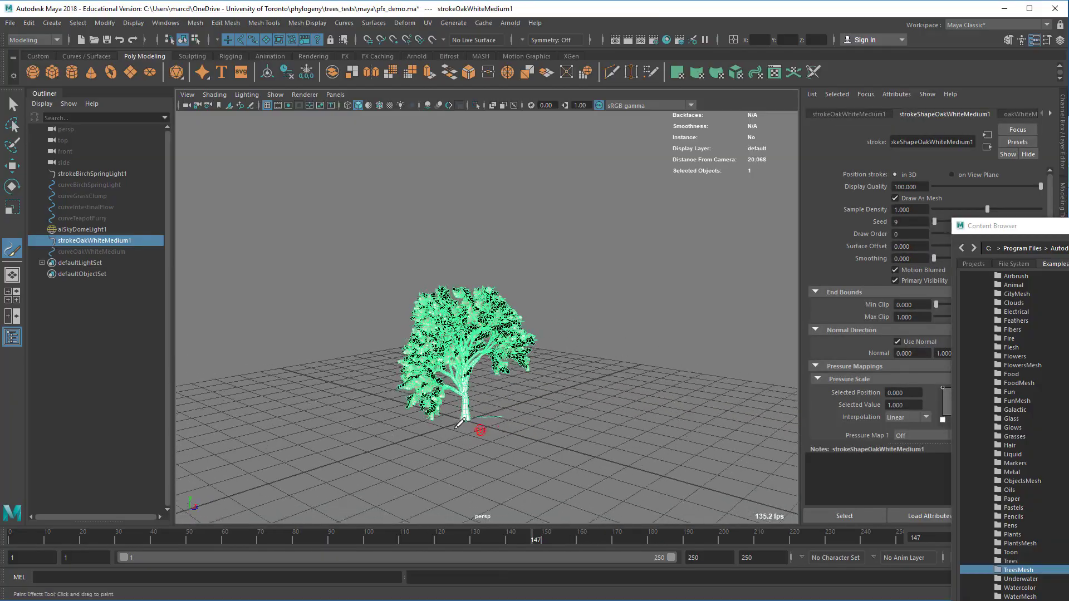
alt+right_drag(479, 430, 716, 425)
alt+middle_drag(717, 425, 621, 241)
alt+drag(594, 262, 512, 272)
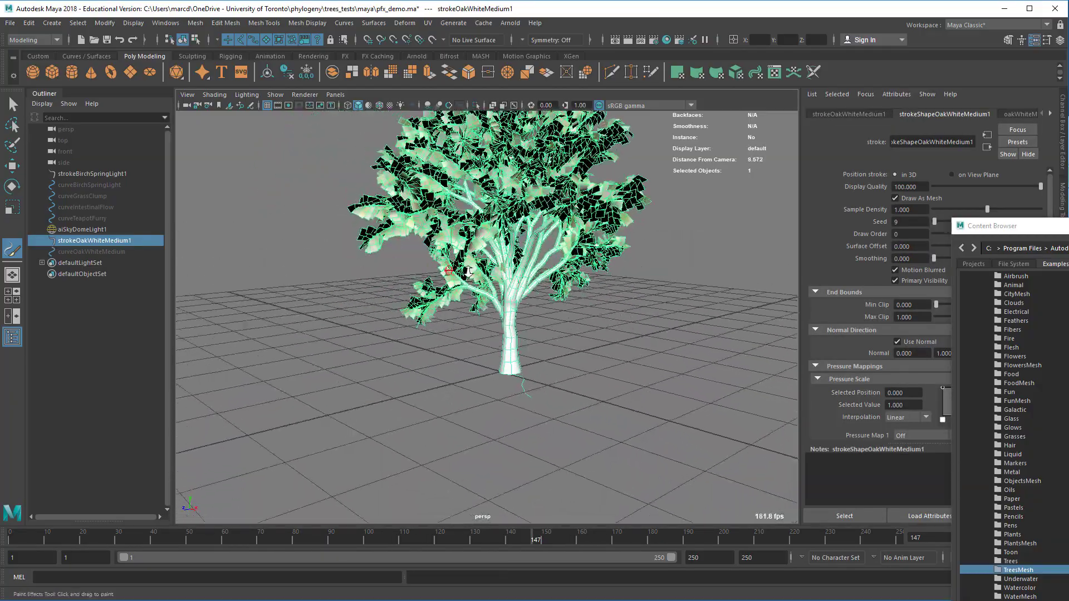
alt+right_drag(513, 273, 715, 300)
alt+drag(713, 301, 801, 297)
alt+middle_drag(802, 297, 707, 293)
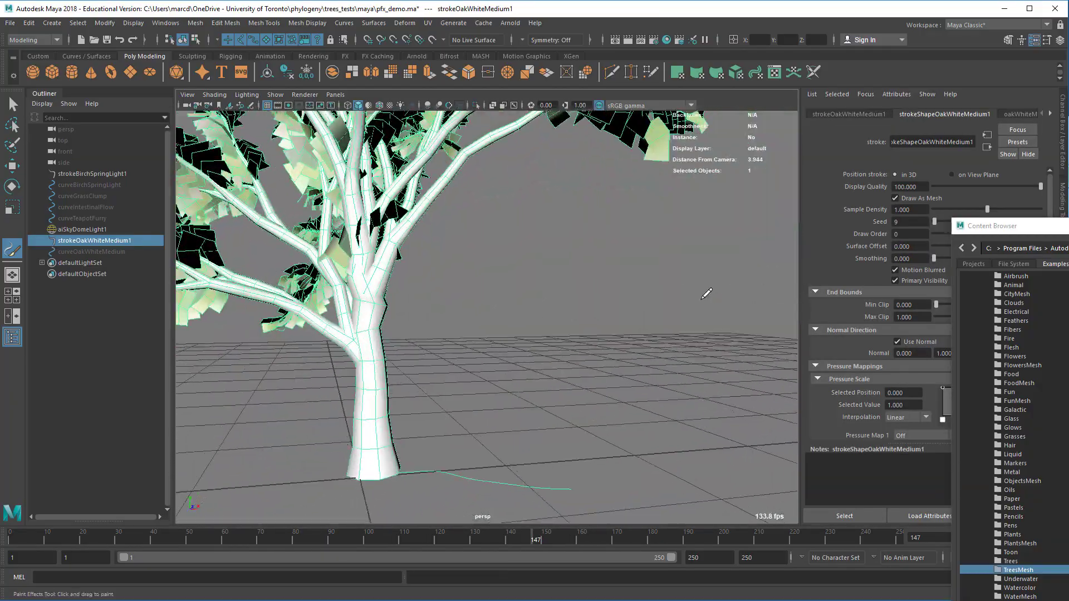
alt+right_drag(707, 294, 446, 240)
alt+drag(445, 240, 328, 211)
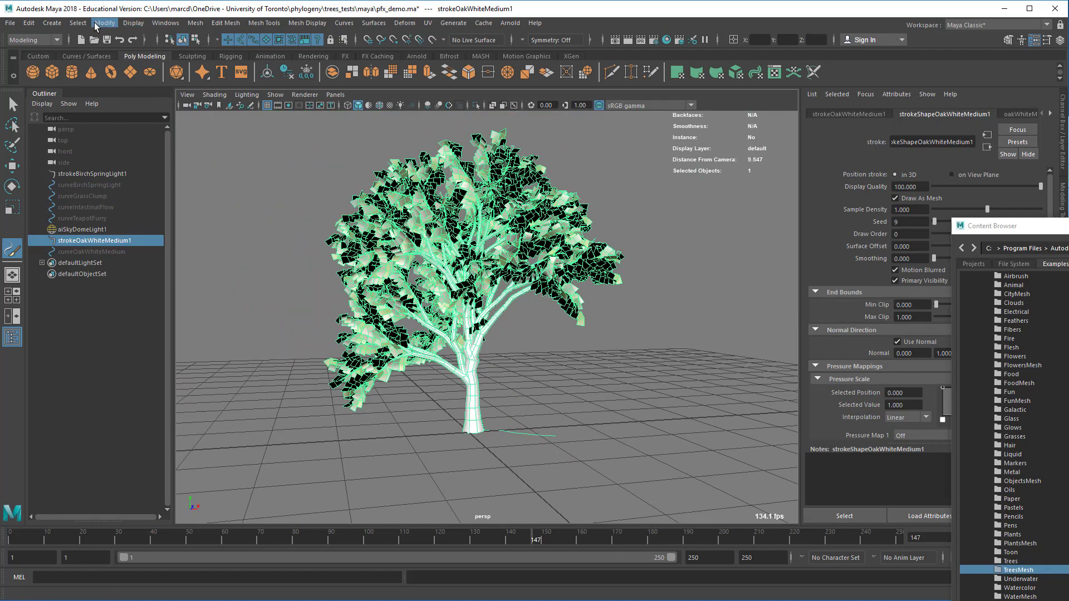
Convert the selected oak stroke from Paint Effects to polygons
click(55, 25)
mouse_move(104, 23)
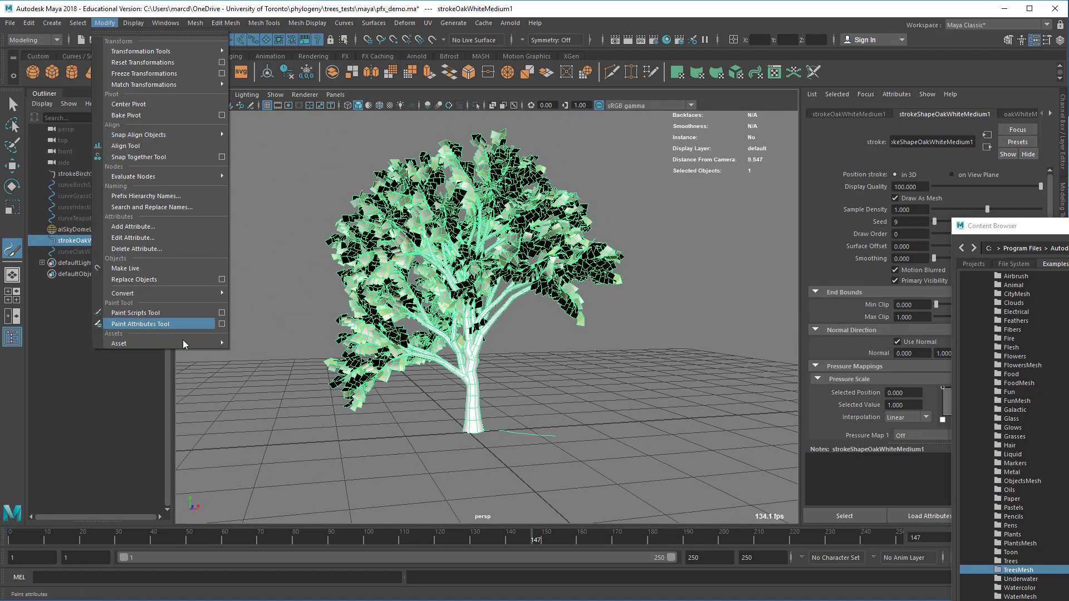
mouse_move(173, 293)
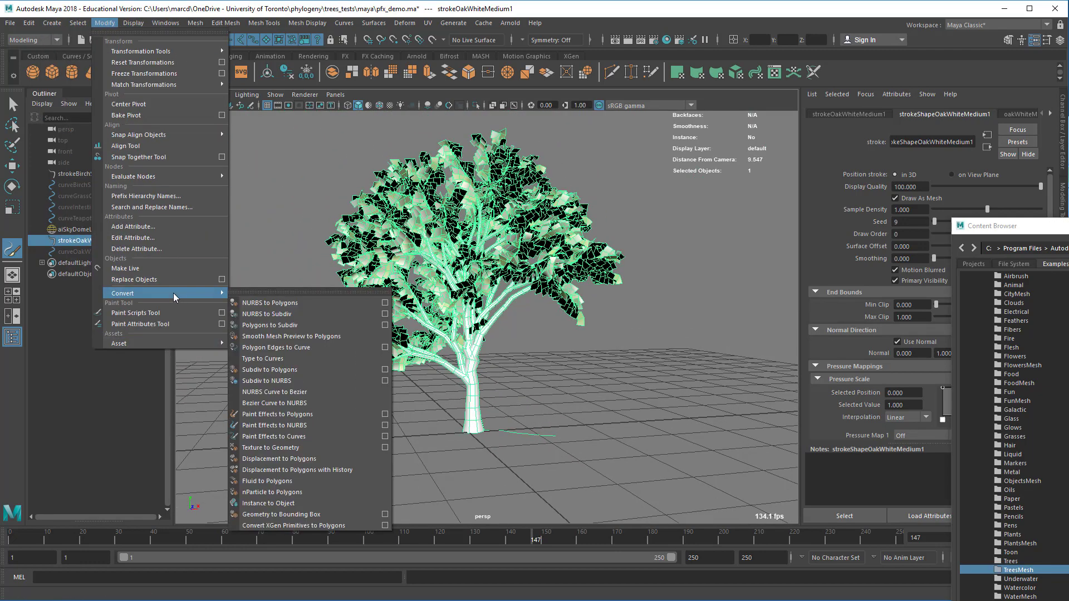
click(313, 415)
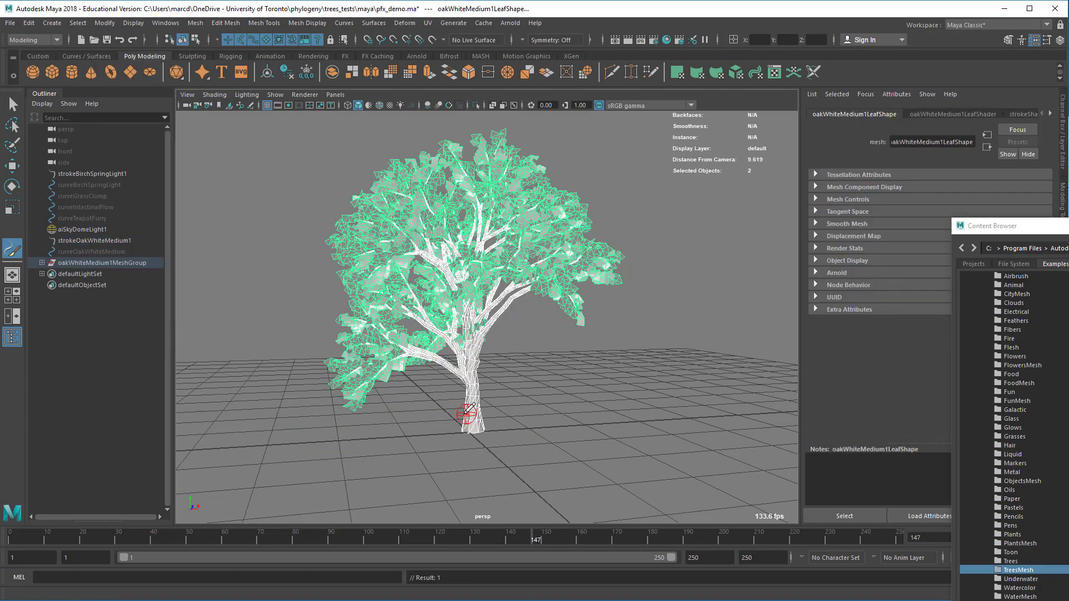
Render the whole polygon oak with Arnold, and close the render view and the Content Browser
mouse_move(434, 415)
alt+mouse_down()
mouse_move(620, 416)
mouse_move(556, 411)
mouse_move(537, 385)
alt+mouse_up()
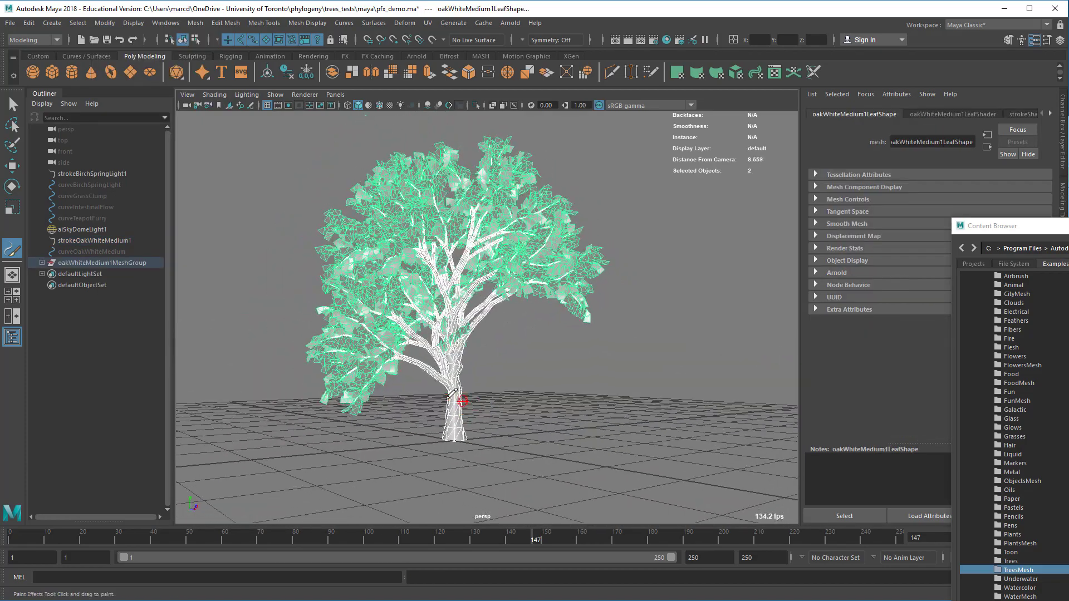
alt+right_drag(537, 384, 599, 397)
alt+middle_drag(597, 380, 596, 329)
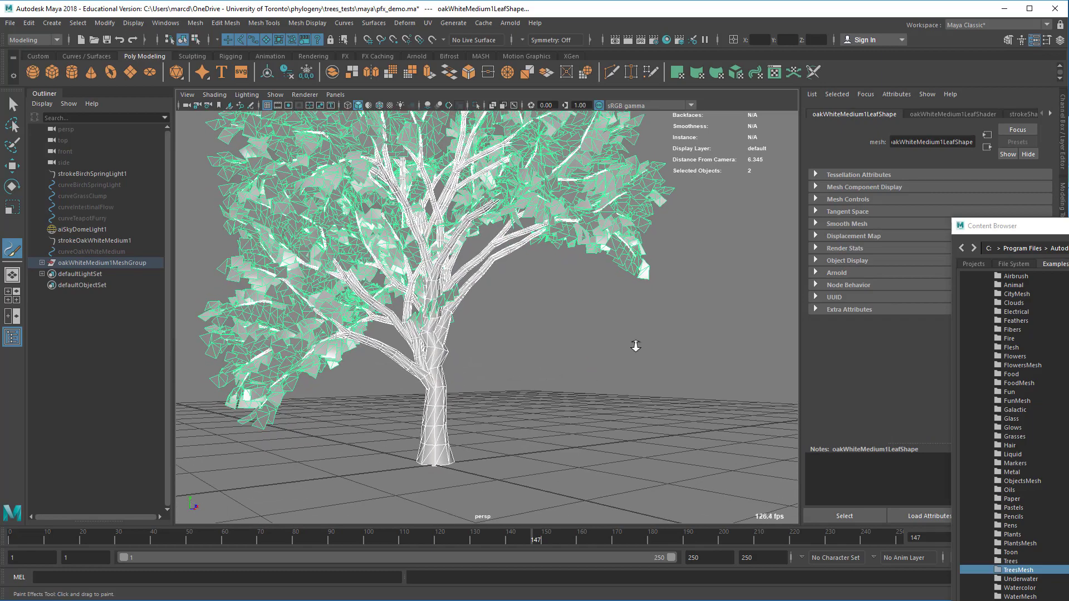
alt+right_drag(635, 346, 562, 312)
alt+middle_drag(562, 312, 555, 355)
click(510, 23)
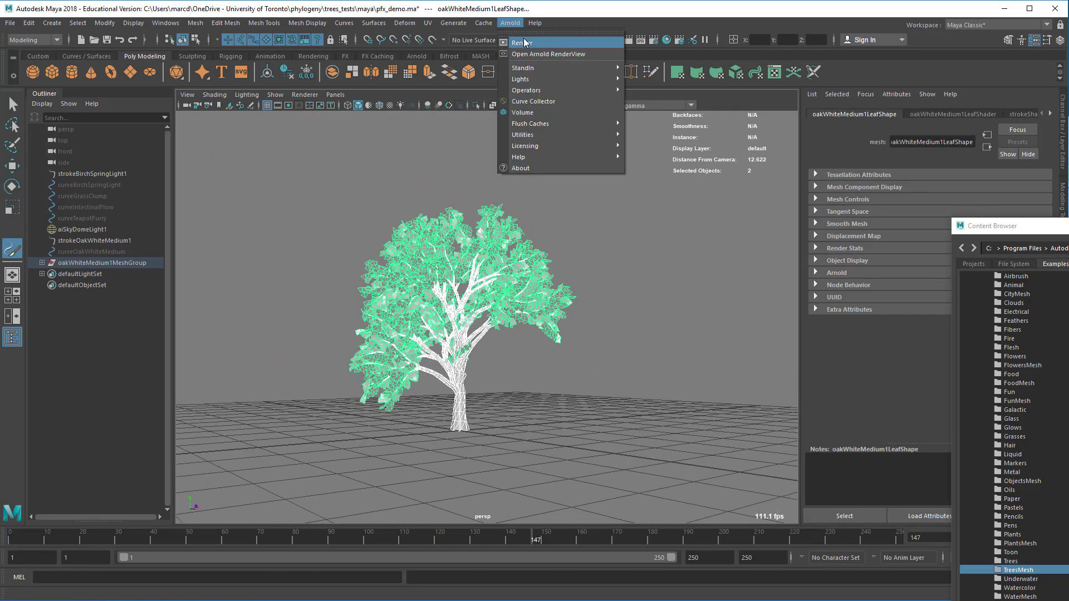
click(524, 38)
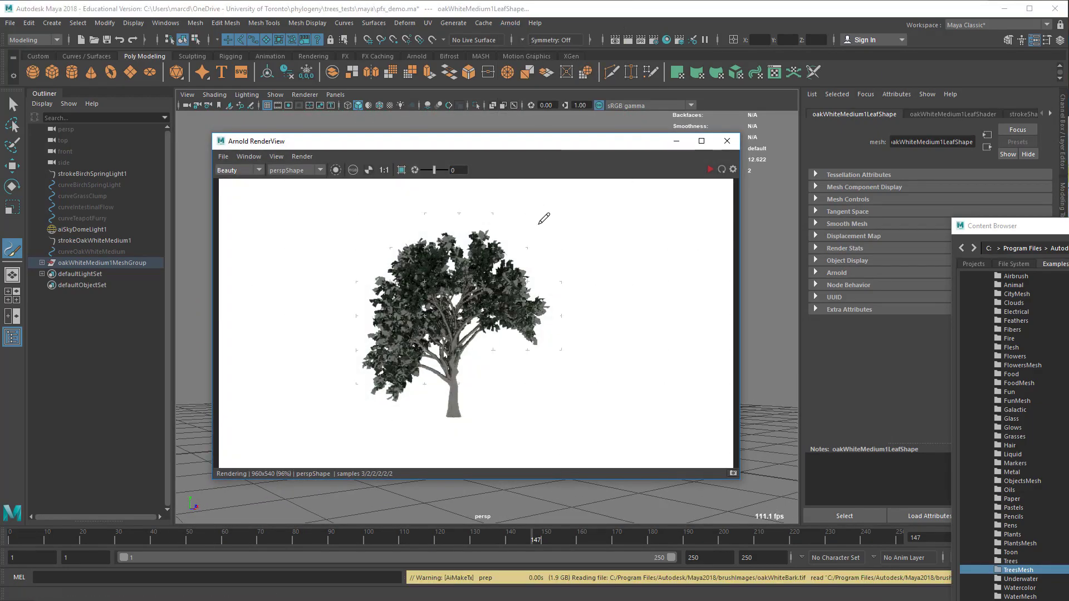
click(727, 141)
click(1068, 226)
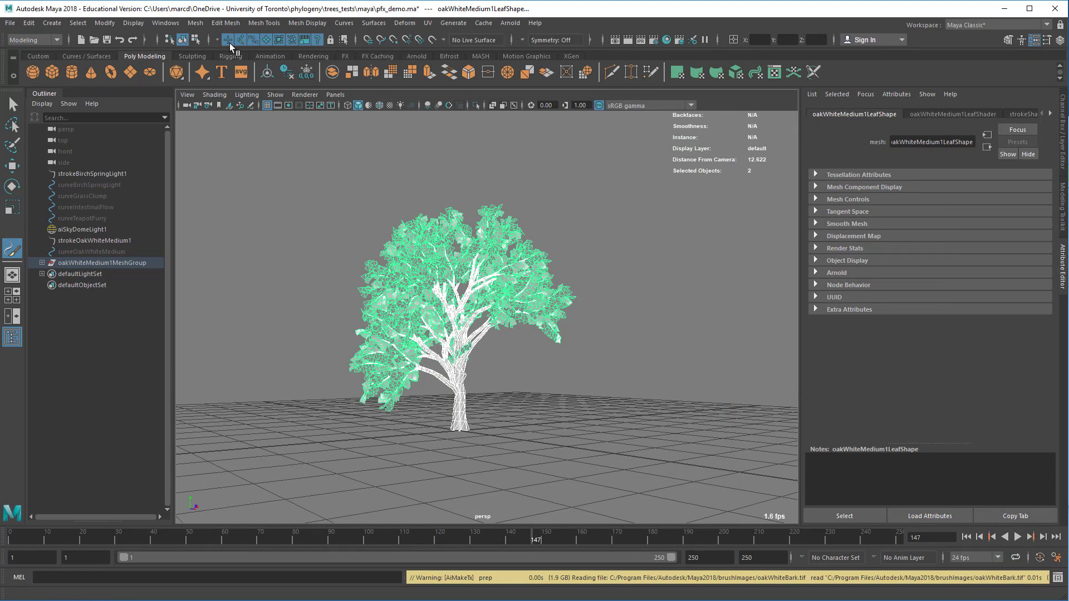
Open the Hypershade and delete the two leftover birchSpringLight1 materials
click(667, 39)
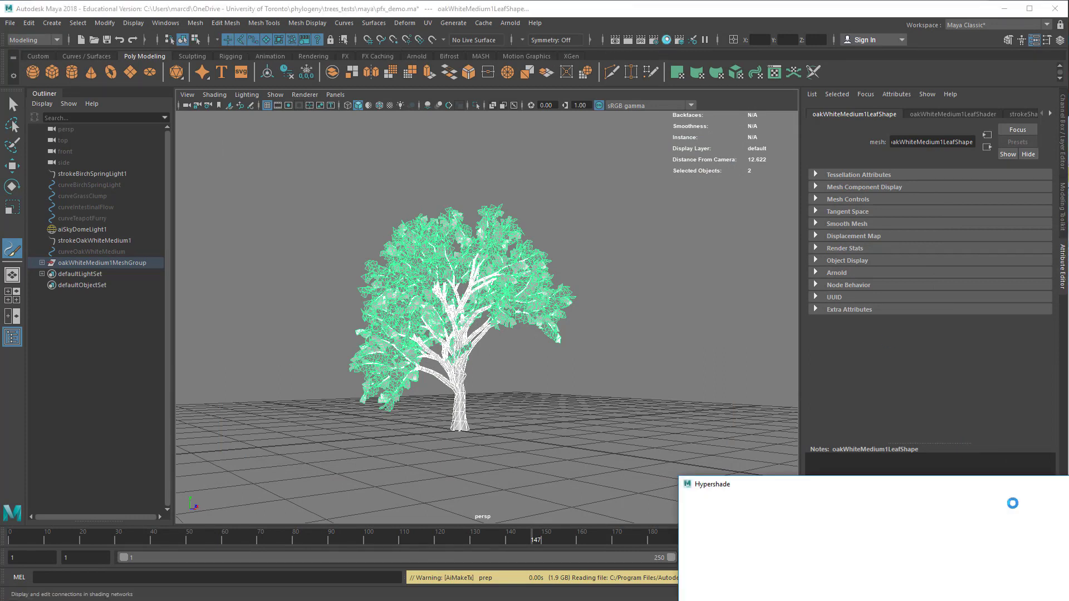
drag(1006, 477, 626, 447)
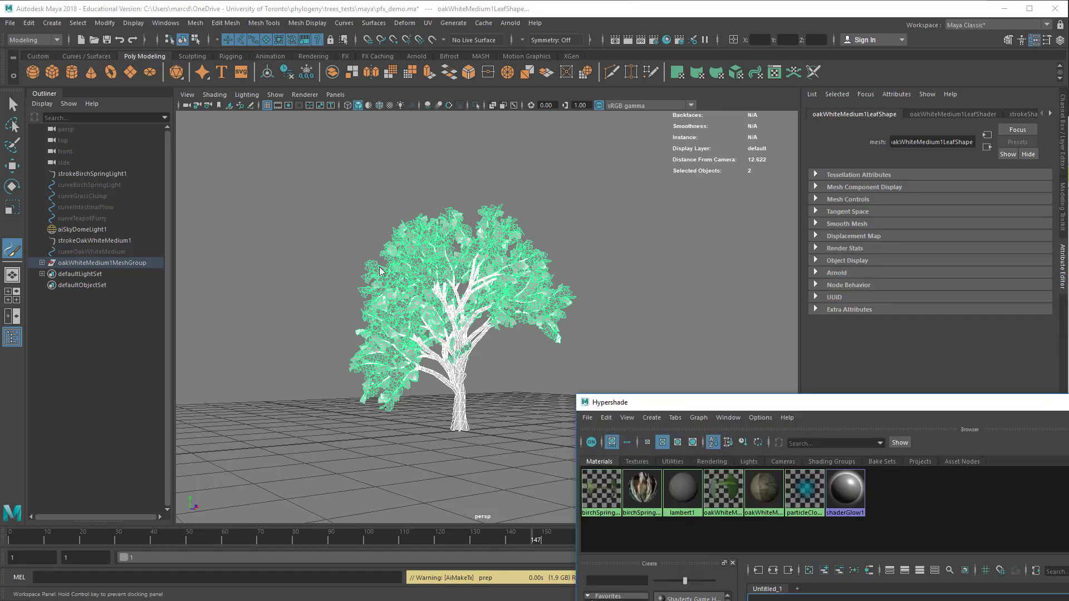
drag(836, 445, 427, 76)
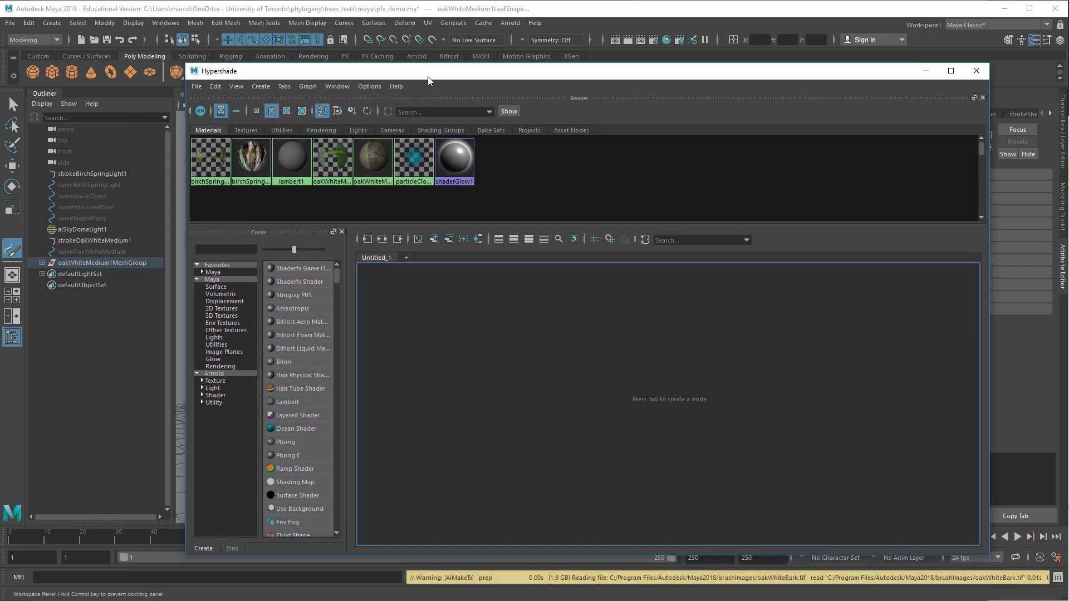
click(212, 155)
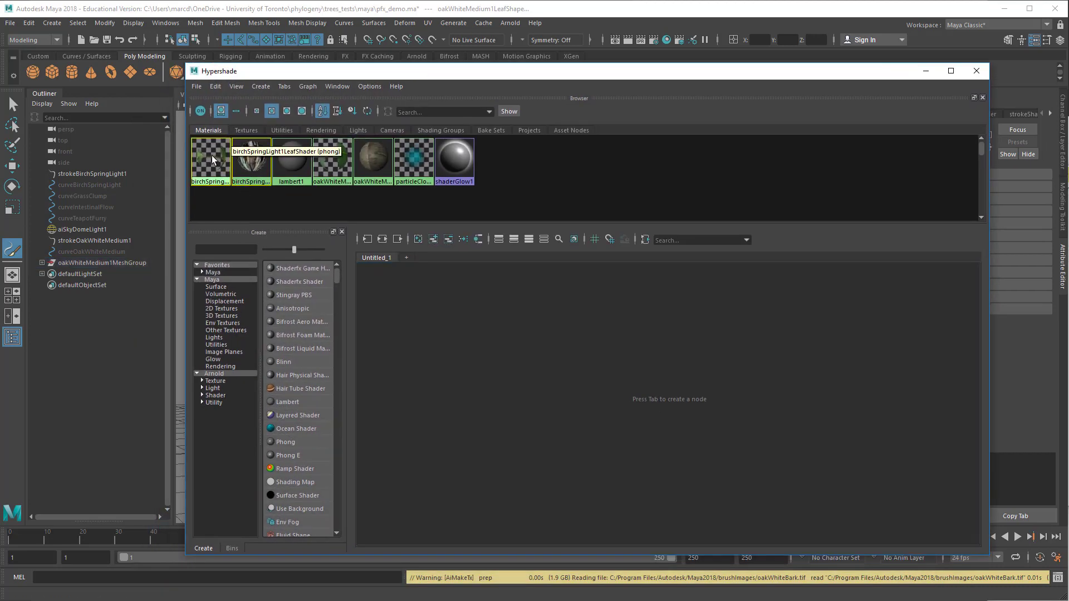
key(Delete)
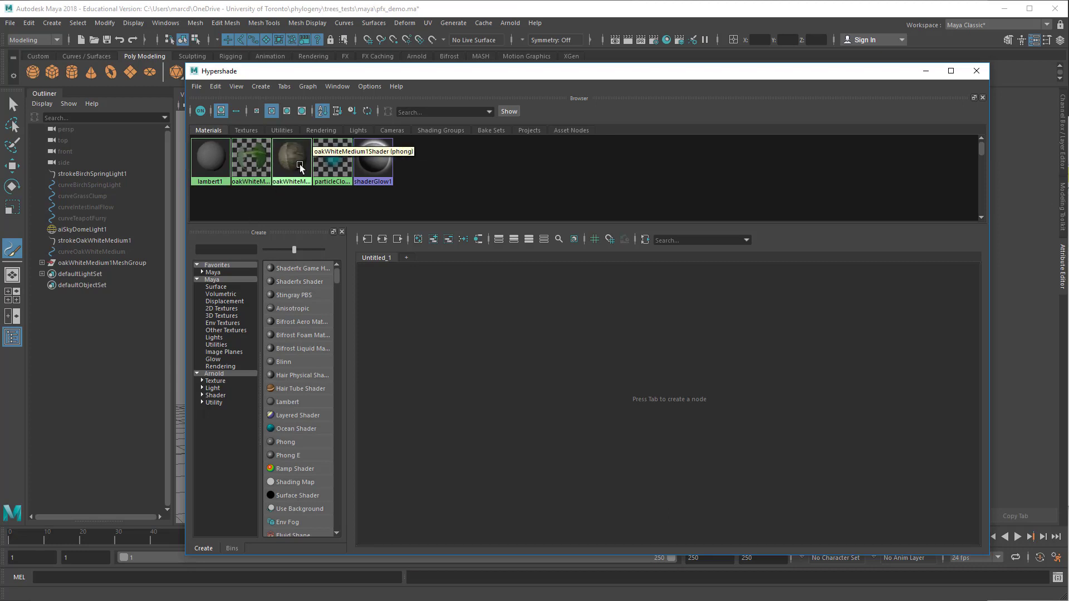
Graph oakWhiteMedium1Shader with its input and output connections in the Hypershade and show its attributes
middle_drag(304, 172, 562, 355)
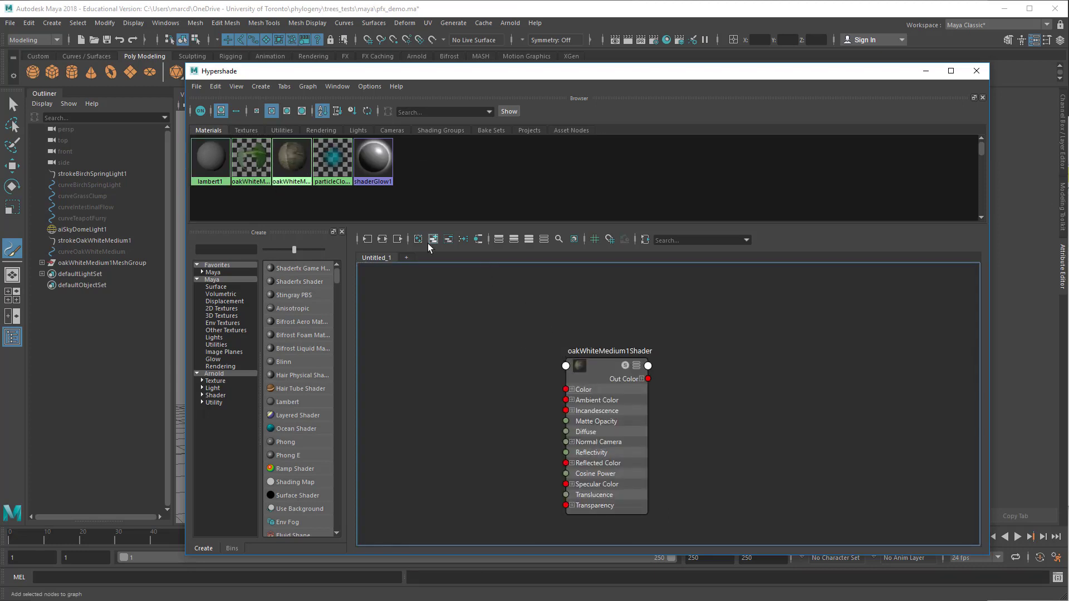
click(382, 239)
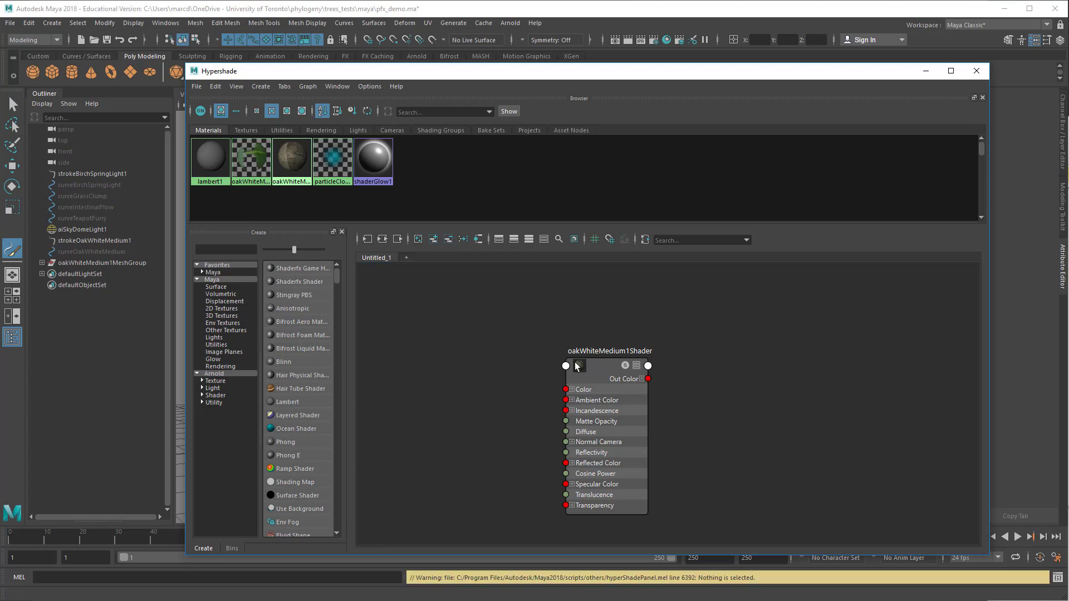
double_click(577, 366)
click(382, 239)
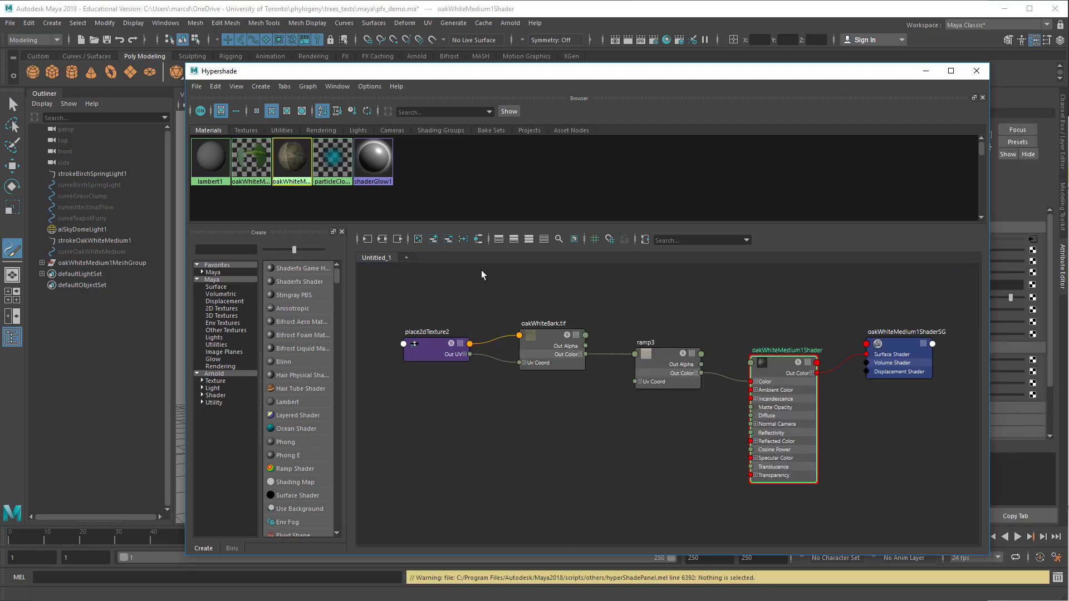
drag(781, 76, 587, 69)
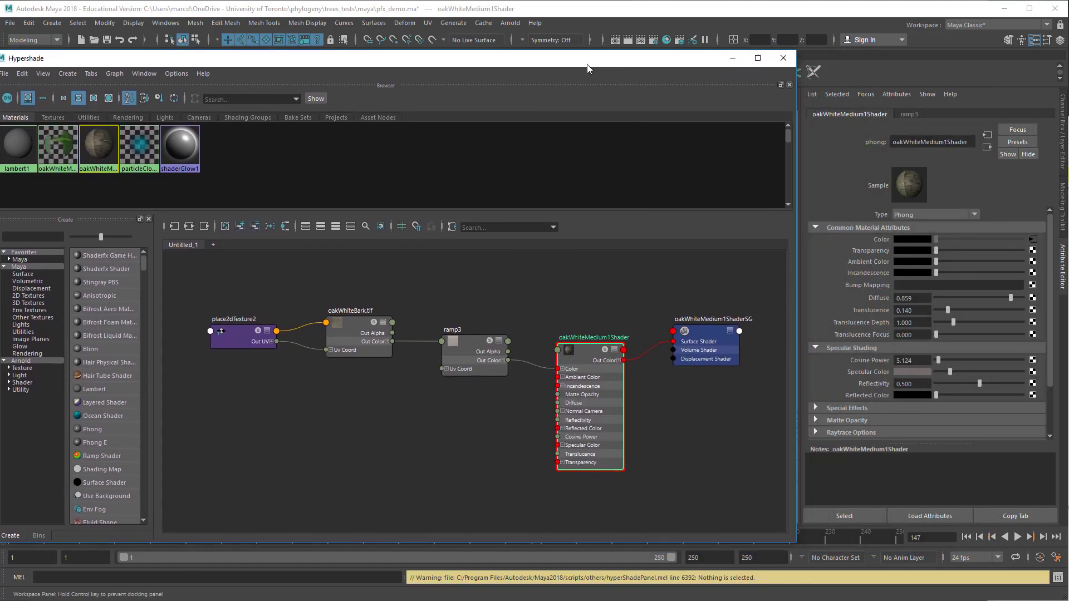
Examine the oak bark shader's material type, its oakWhiteBark.tif texture, and the ramp3 end colors and color balance
click(929, 214)
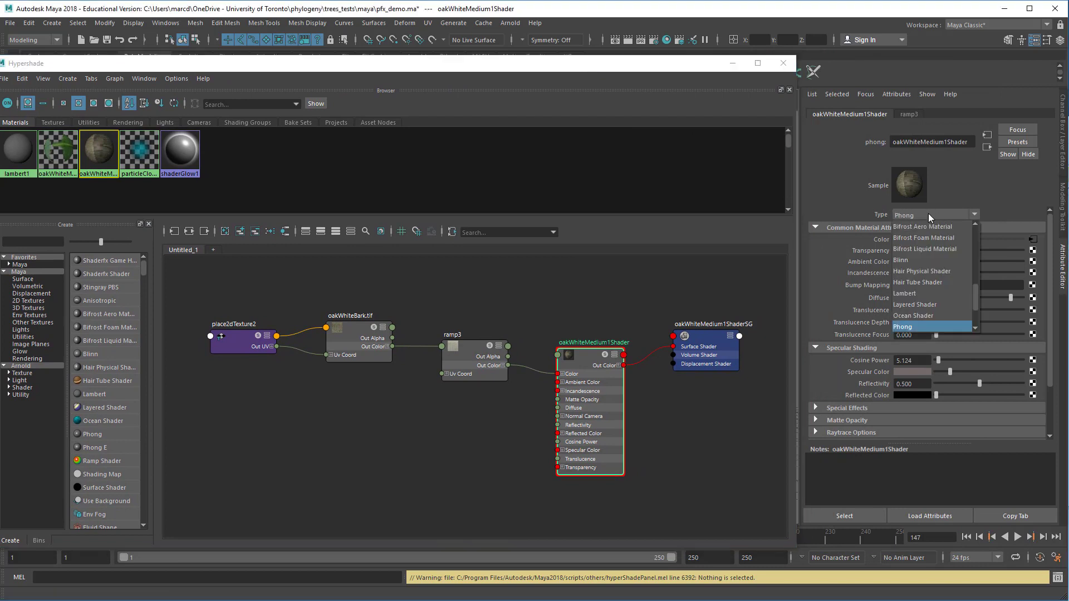
click(928, 212)
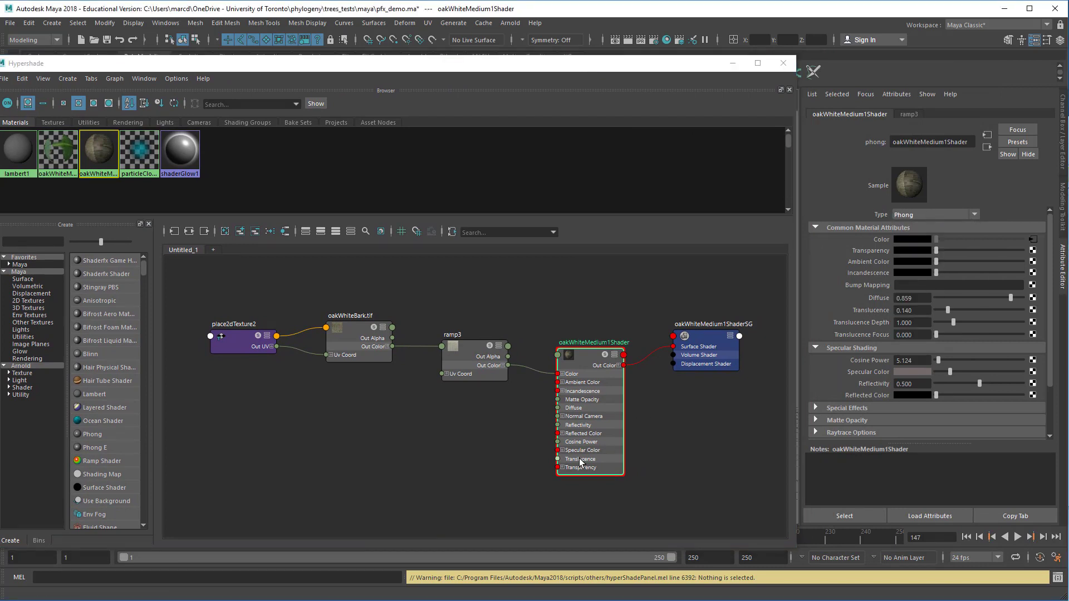
mouse_move(348, 348)
mouse_down()
mouse_move(351, 315)
mouse_move(347, 329)
mouse_up()
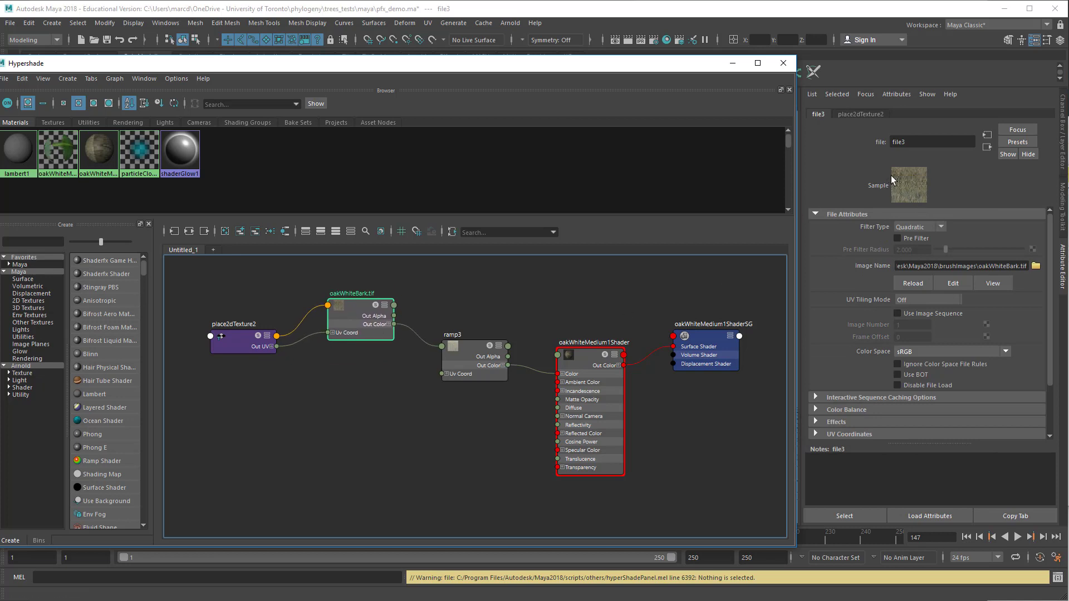
click(485, 372)
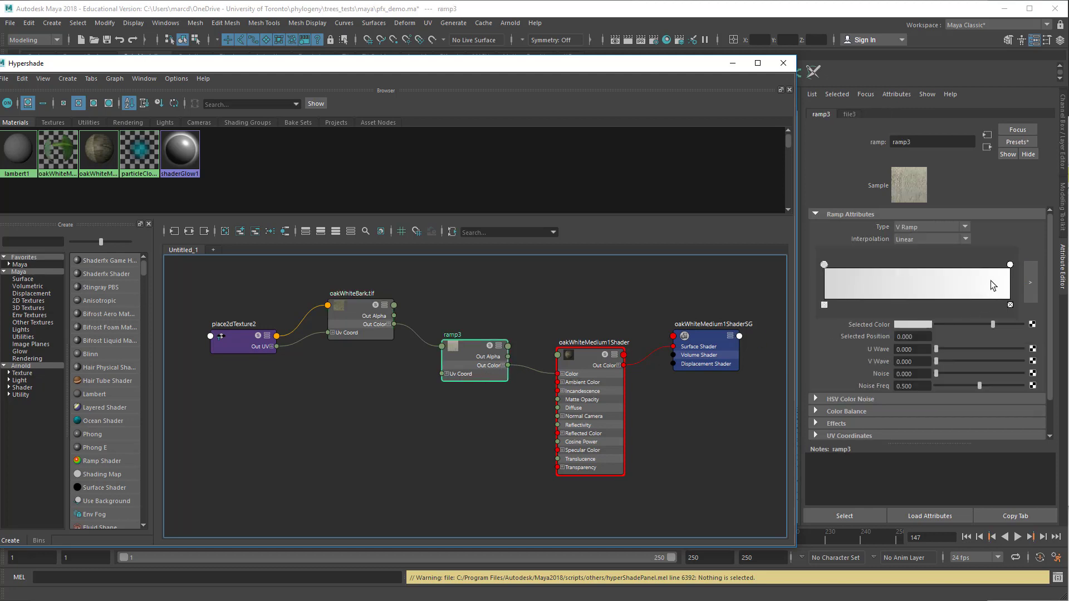
click(823, 265)
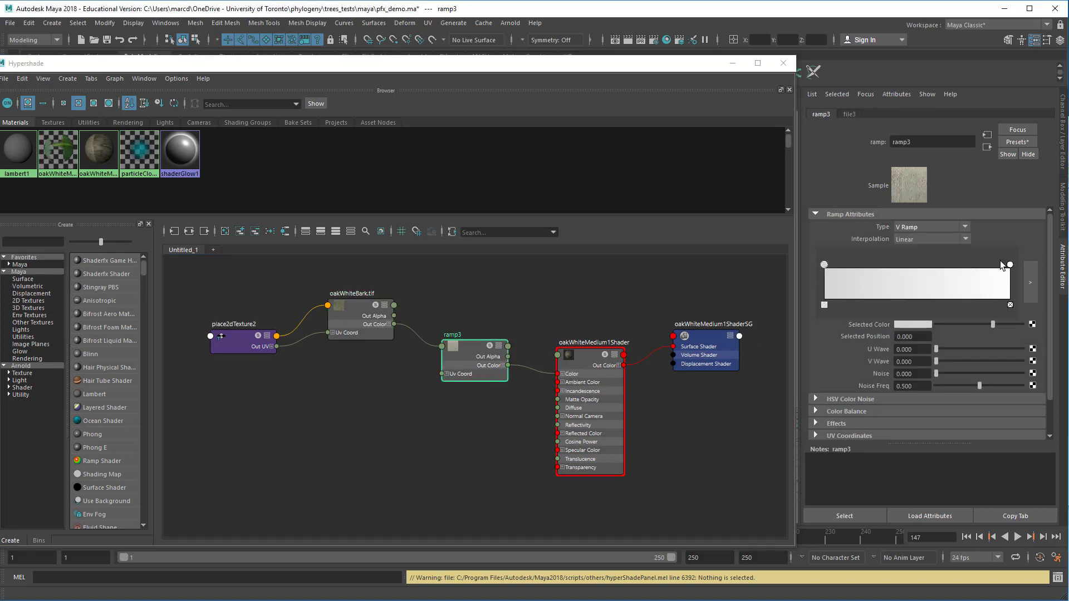
click(1009, 263)
scroll(861, 373, down, 2)
click(861, 372)
scroll(891, 368, down, 2)
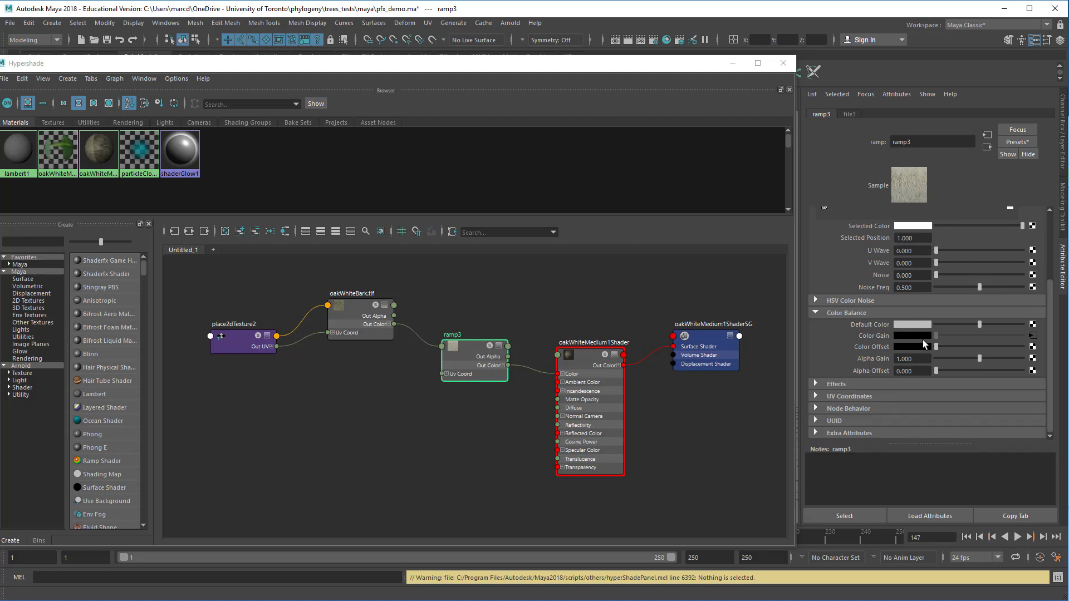
scroll(911, 326, up, 3)
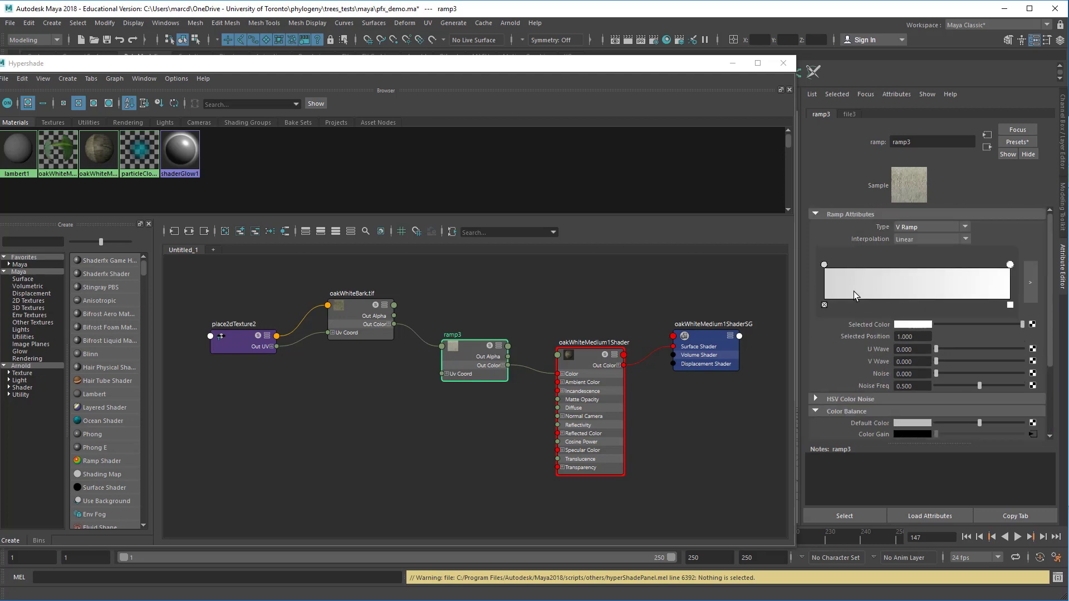
click(826, 266)
Create an aiStandardSurface material in the shader graph and connect ramp3's Out Color to its Base Color
click(362, 410)
key(Tab)
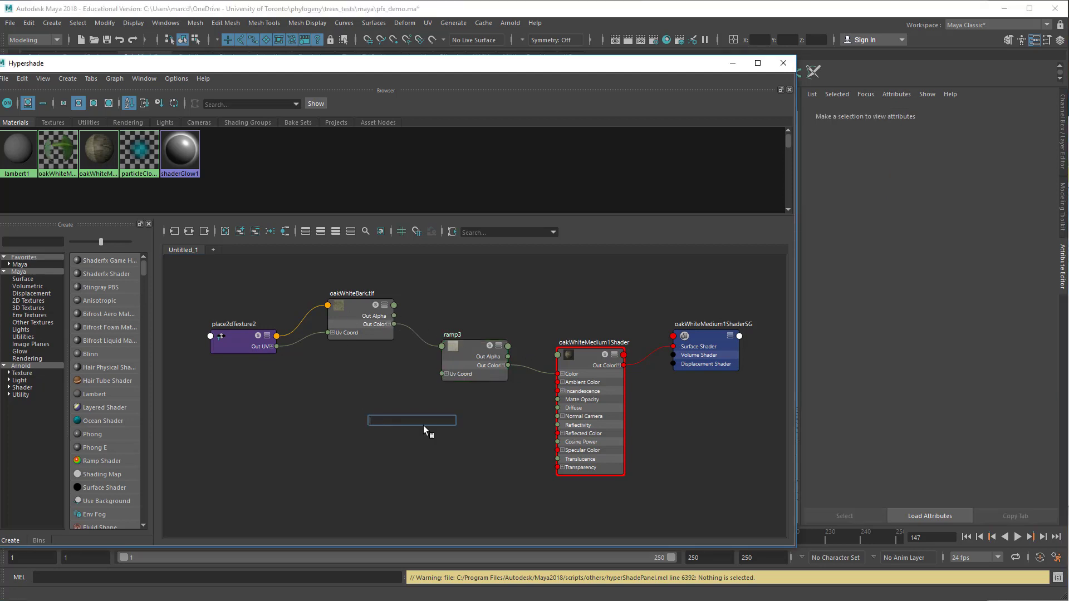
text(aistand)
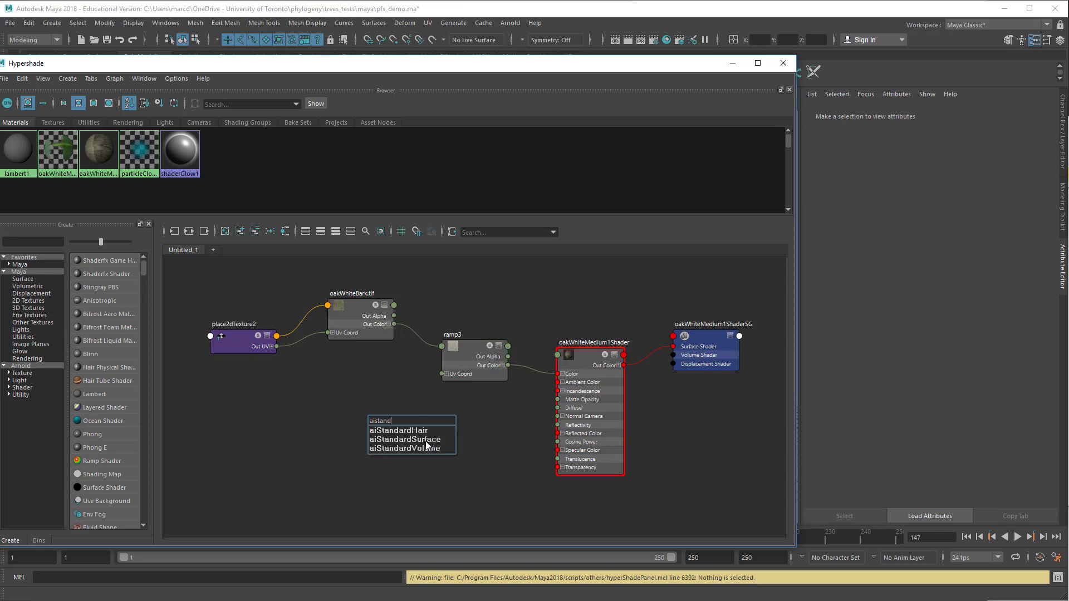
click(426, 439)
drag(476, 362, 472, 309)
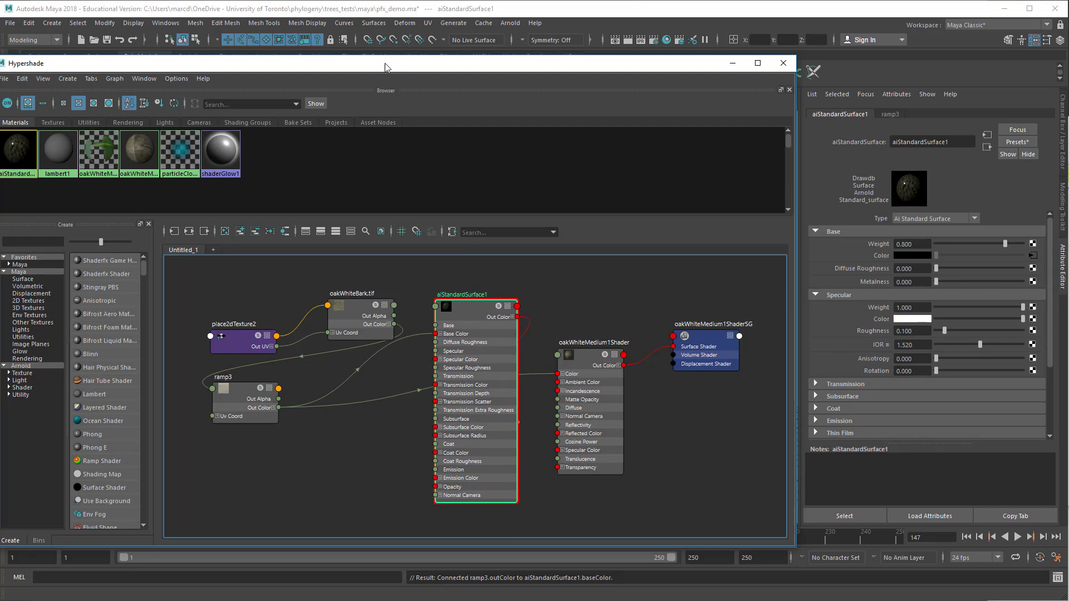
Select the oak's trunk and branch mesh and assign the aiStandardSurface1 material to it
drag(385, 63, 959, 85)
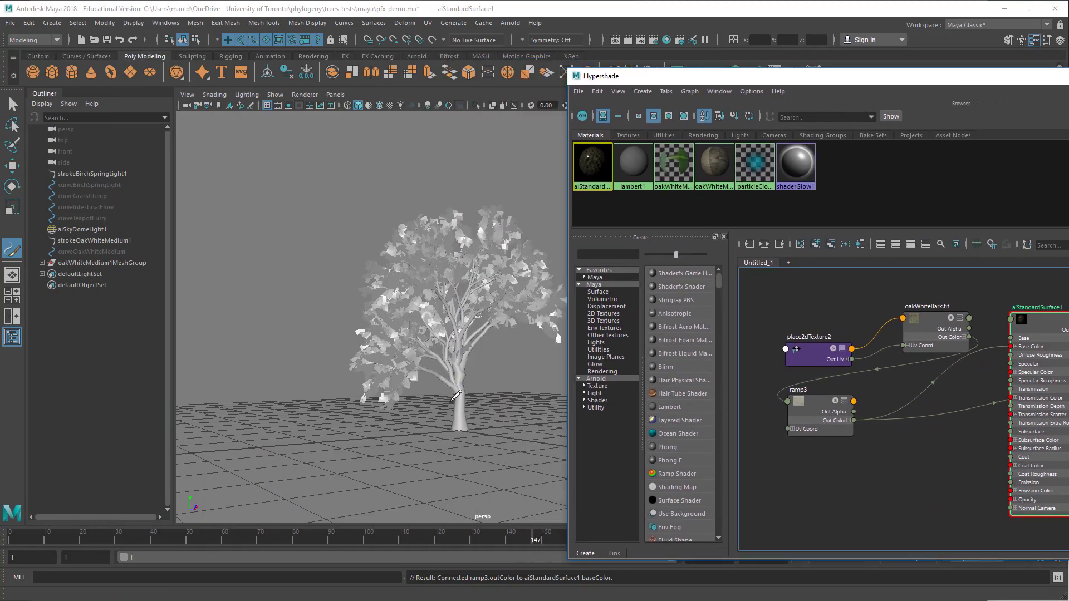
key(q)
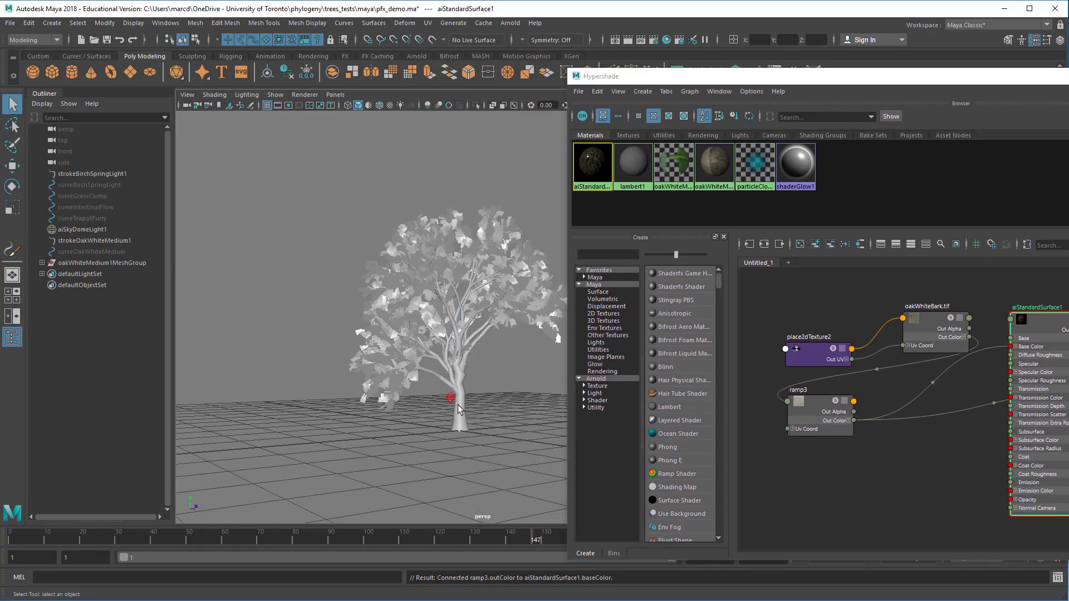
click(459, 411)
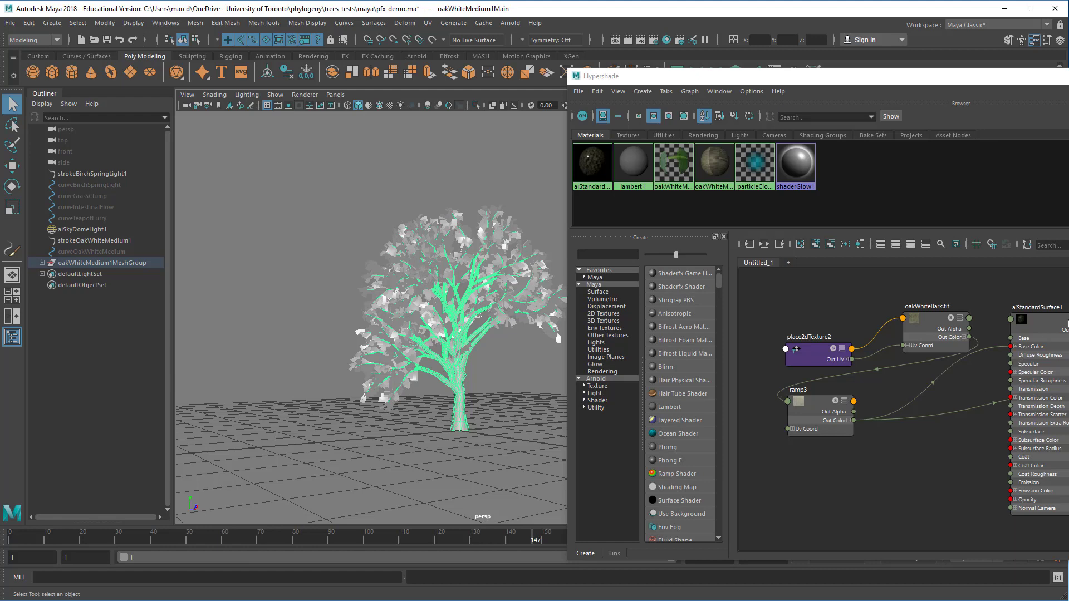
right_drag(1051, 319, 1049, 279)
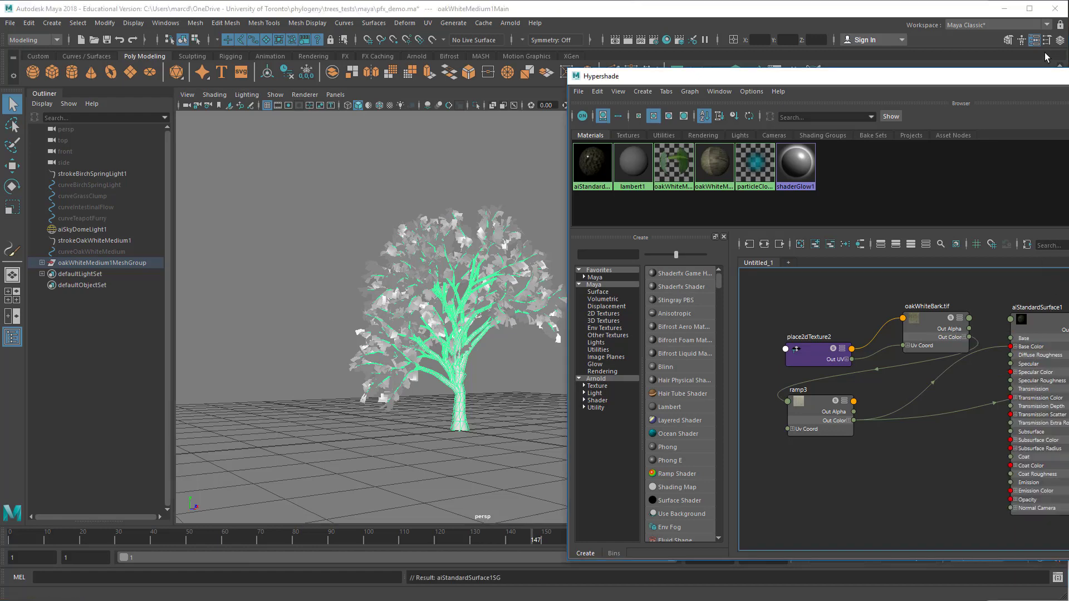
Shrink and reposition the Hypershade beside the oak and assign the aiStandardSurface1 material to the selected trunk mesh
drag(1049, 79, 650, 71)
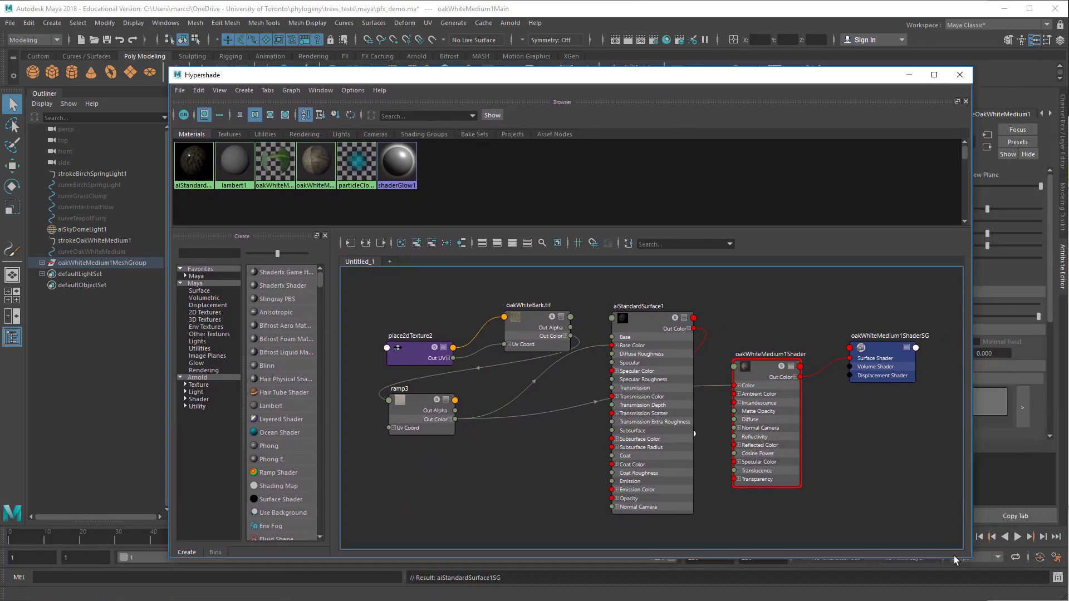
drag(972, 557, 784, 558)
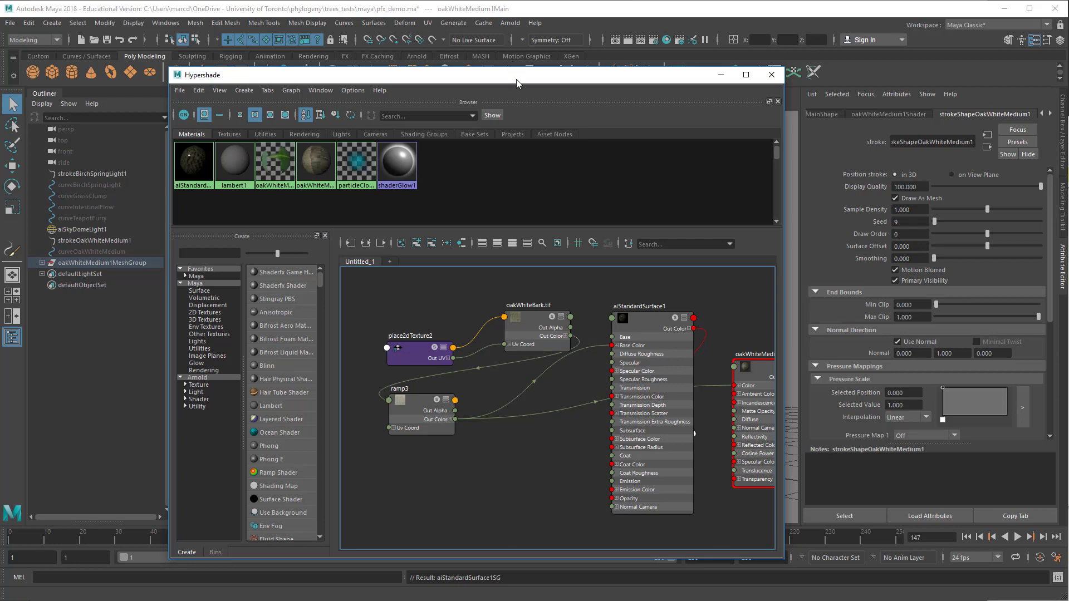
drag(514, 75, 753, 64)
alt+middle_drag(262, 332, 223, 333)
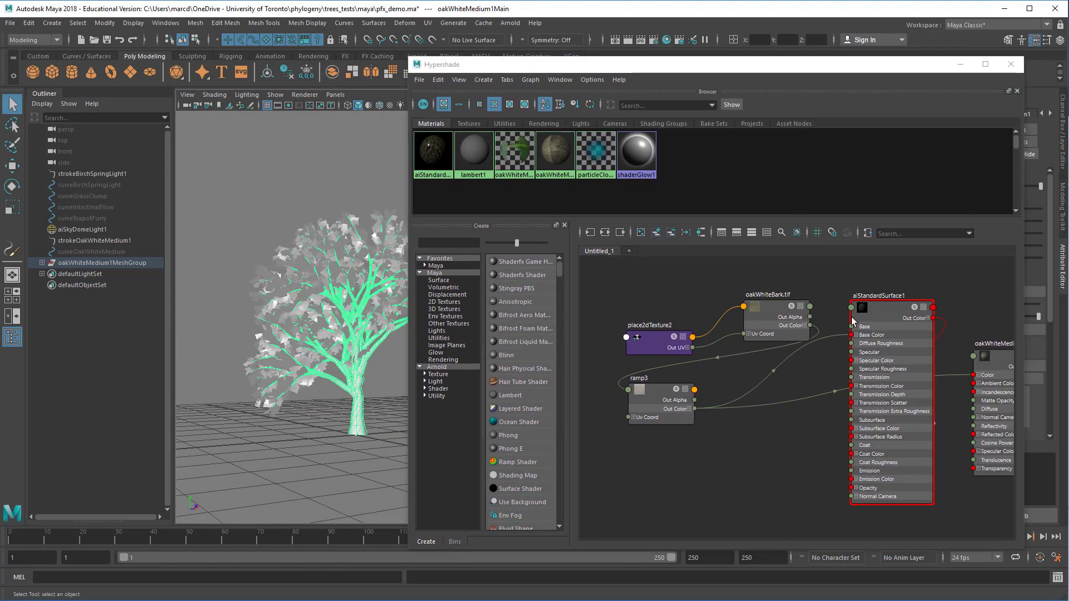
right_drag(889, 308, 893, 241)
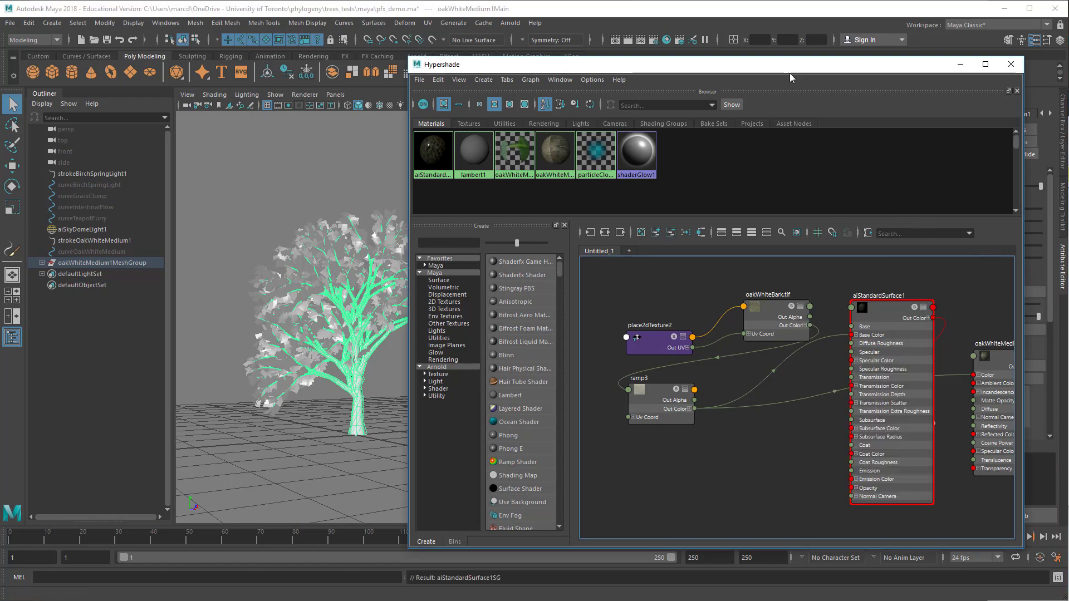
Rename the aiStandardSurface1 material to trunkShader and set its specular weight to 0
drag(791, 74, 562, 522)
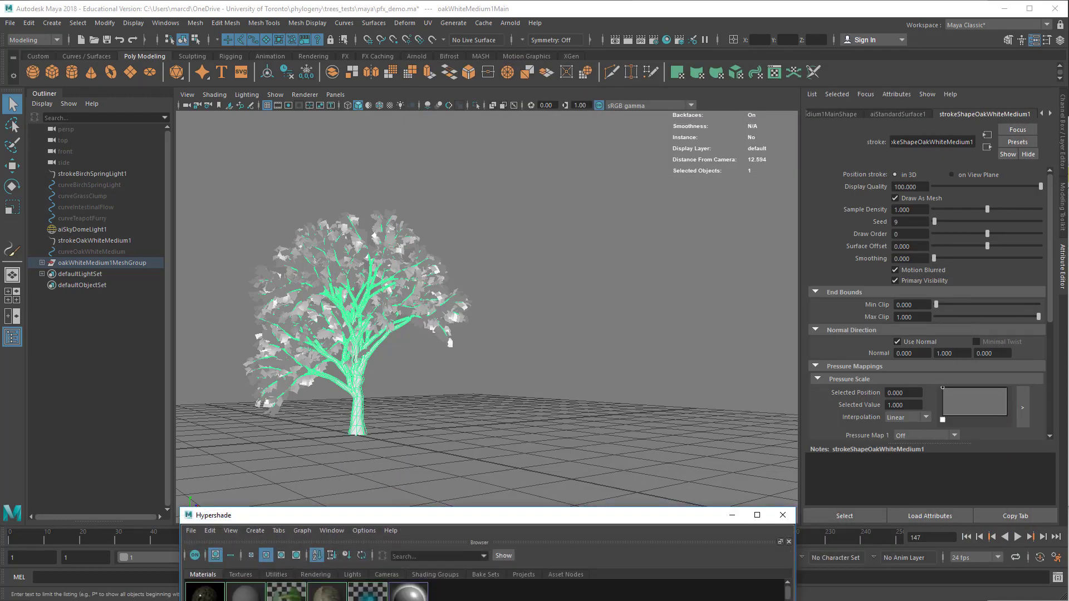
click(205, 593)
double_click(956, 143)
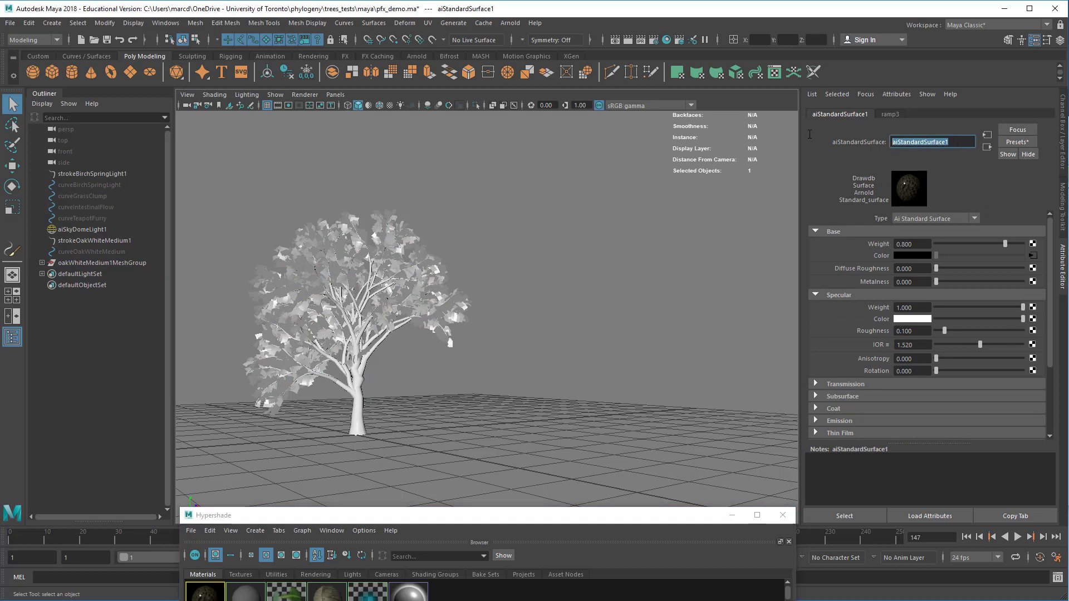
text(trunkShader)
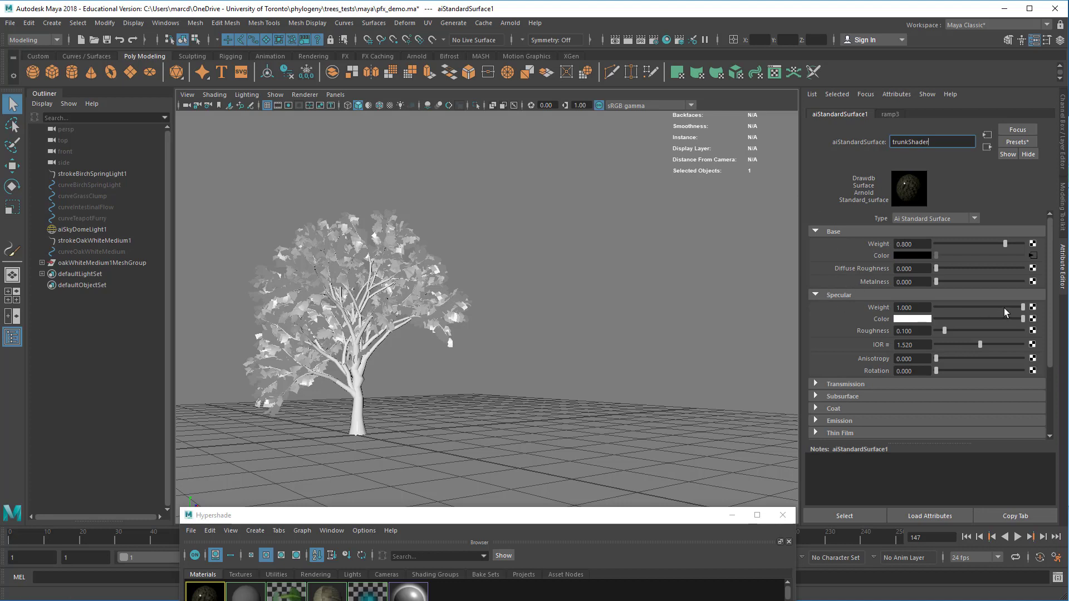
drag(1005, 307, 891, 314)
Frame the oak tree closer in the perspective view and render it in the Arnold RenderView
alt+middle_drag(596, 237, 694, 279)
alt+right_drag(588, 277, 675, 277)
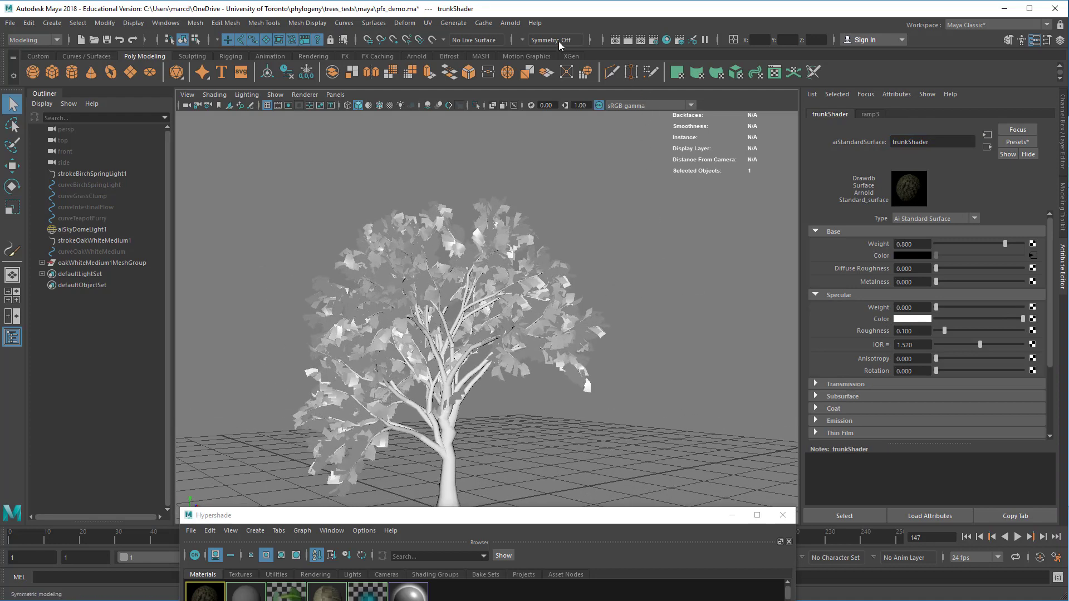
click(510, 23)
click(523, 44)
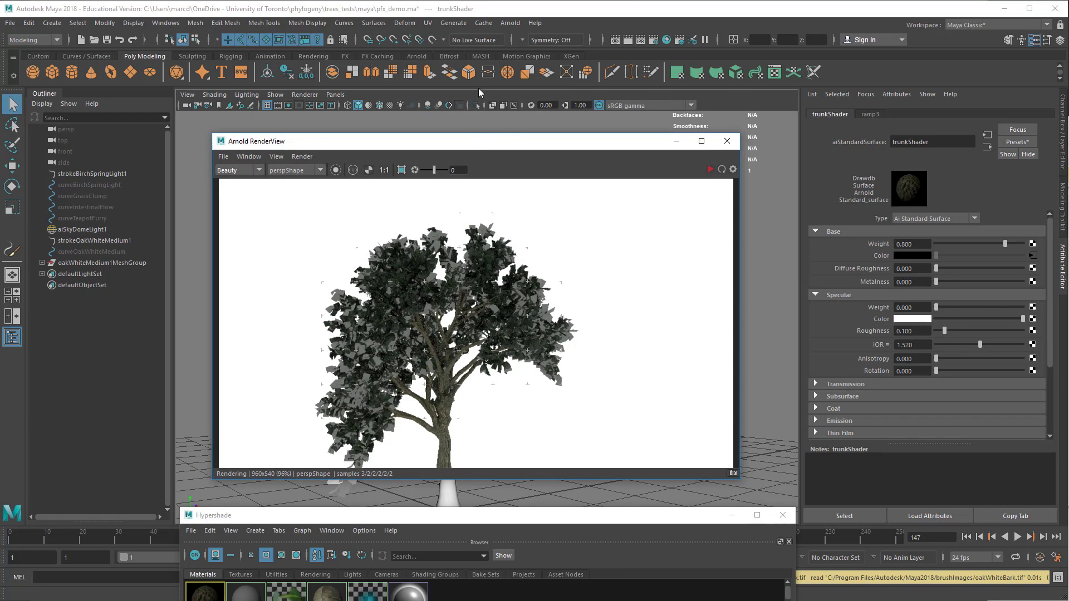
drag(478, 148, 485, 93)
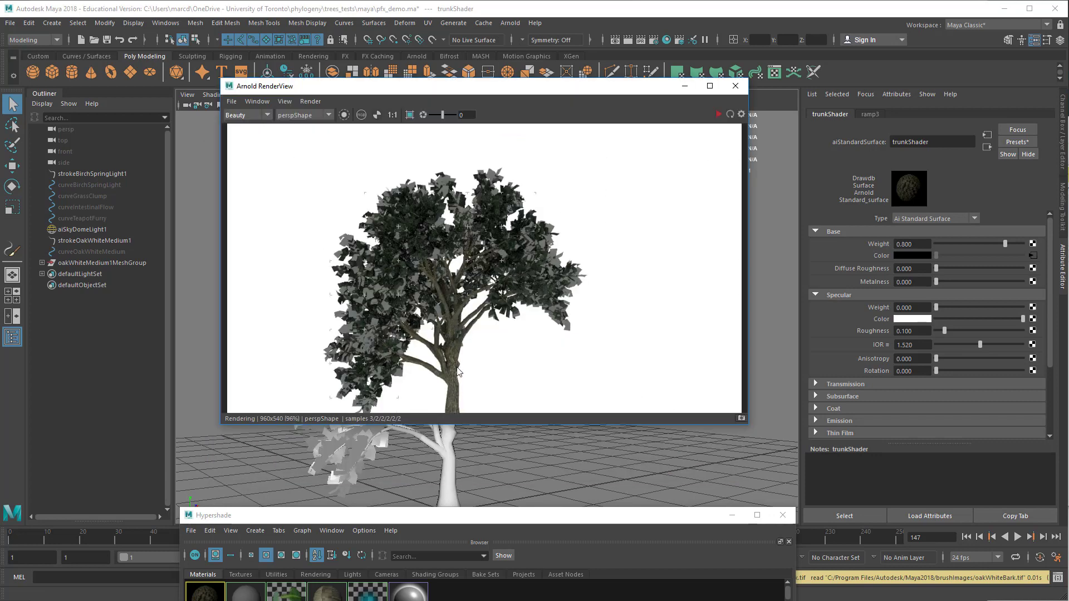
Frame the oak's trunk and lower branches up close and start a live Arnold render of them
alt+right_drag(438, 484, 646, 482)
alt+middle_drag(646, 482, 697, 231)
alt+right_drag(450, 472, 561, 461)
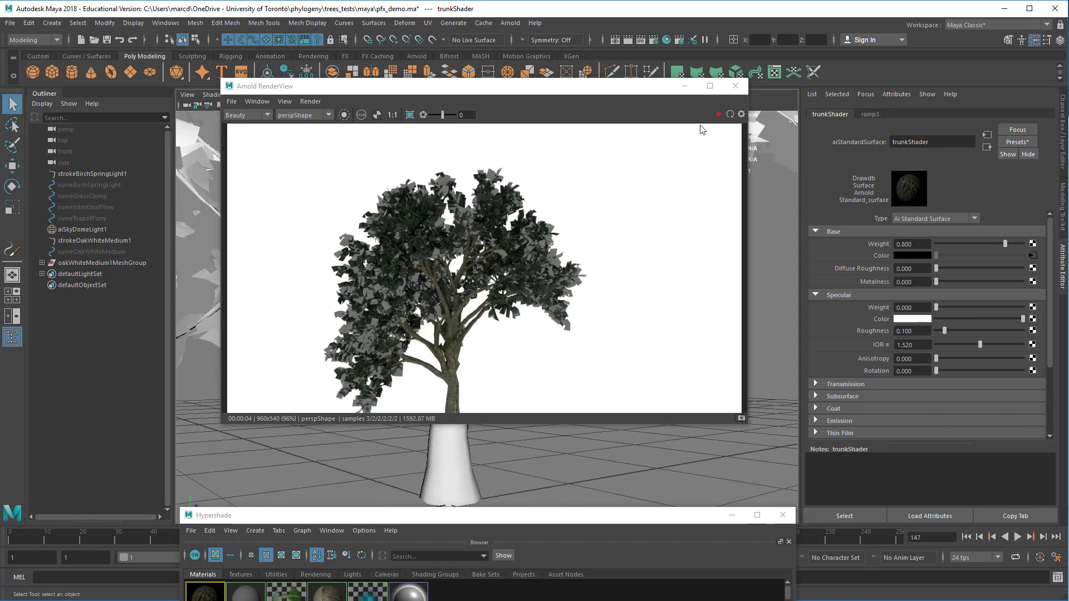
click(718, 115)
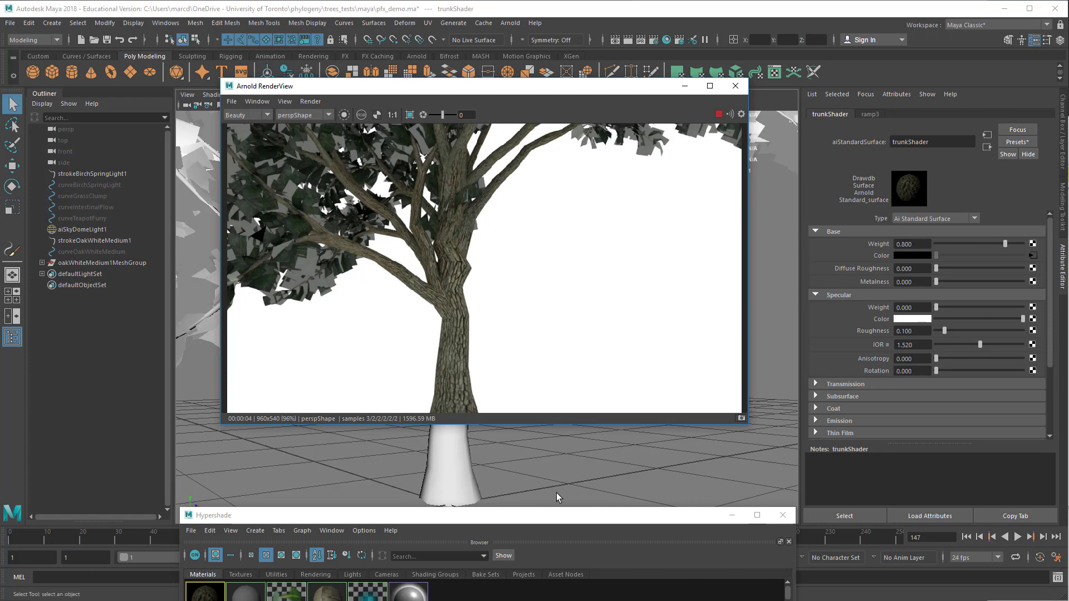
Rearrange the place2dTexture2, oakWhiteBark.tif and ramp3 nodes in the shader graph and show the bark texture's attributes
drag(566, 518, 497, 97)
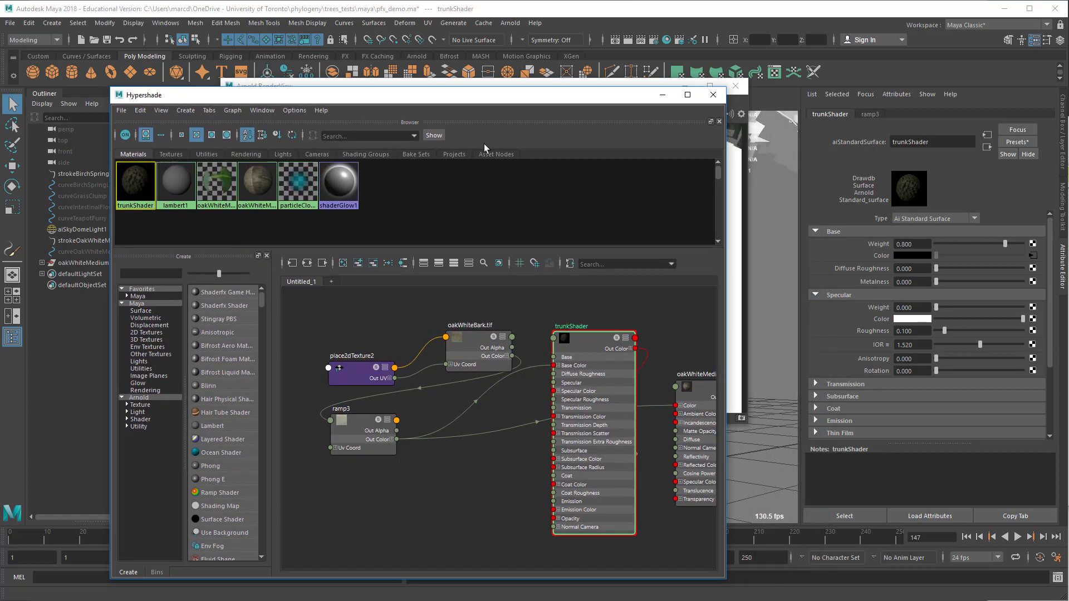
drag(477, 349, 440, 326)
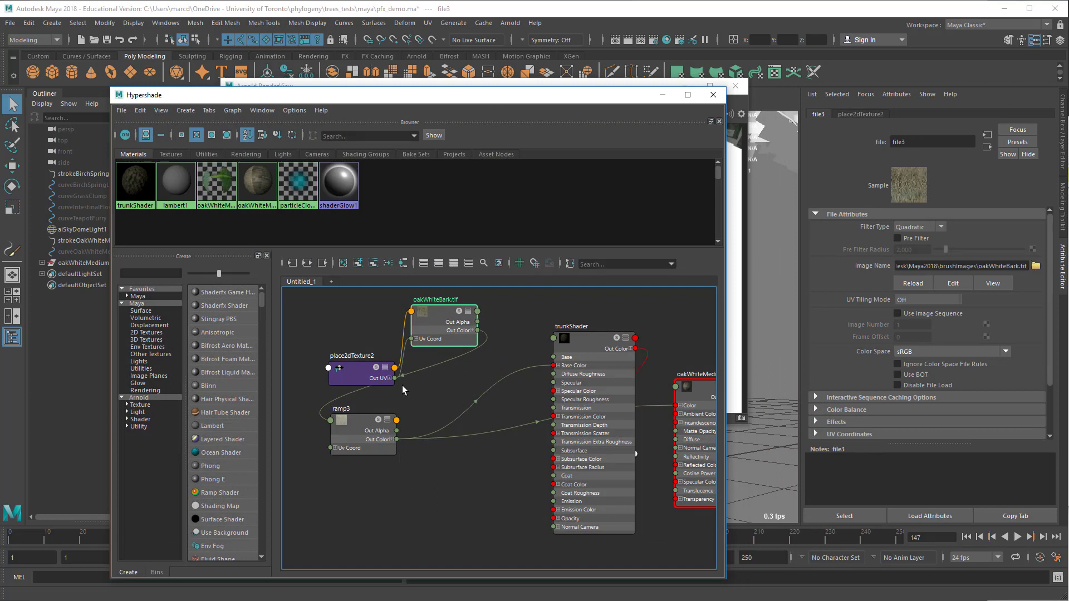
click(367, 376)
drag(367, 376, 346, 363)
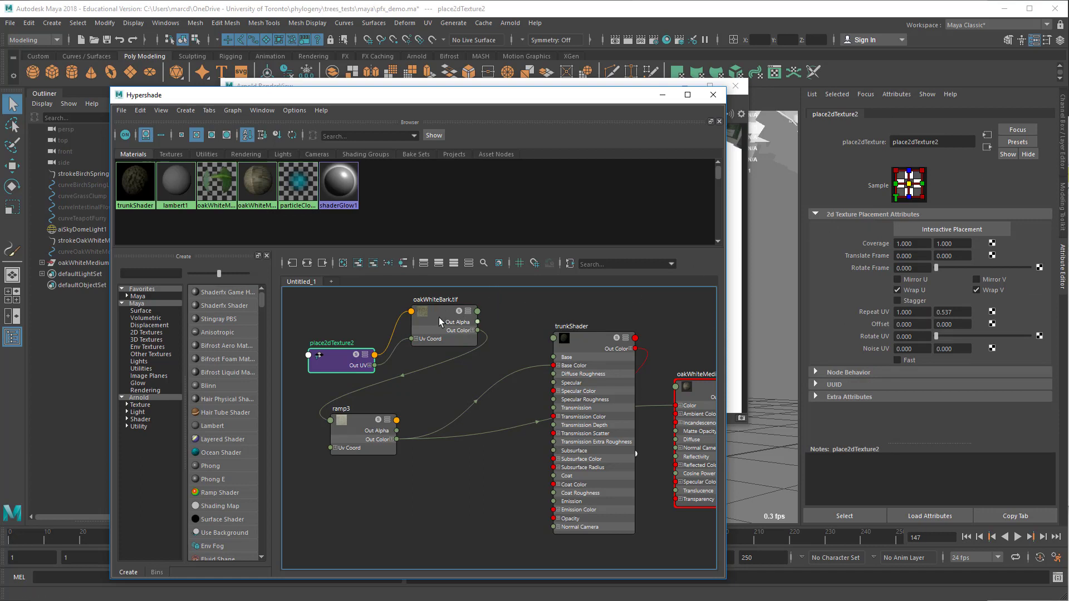
drag(443, 317, 431, 322)
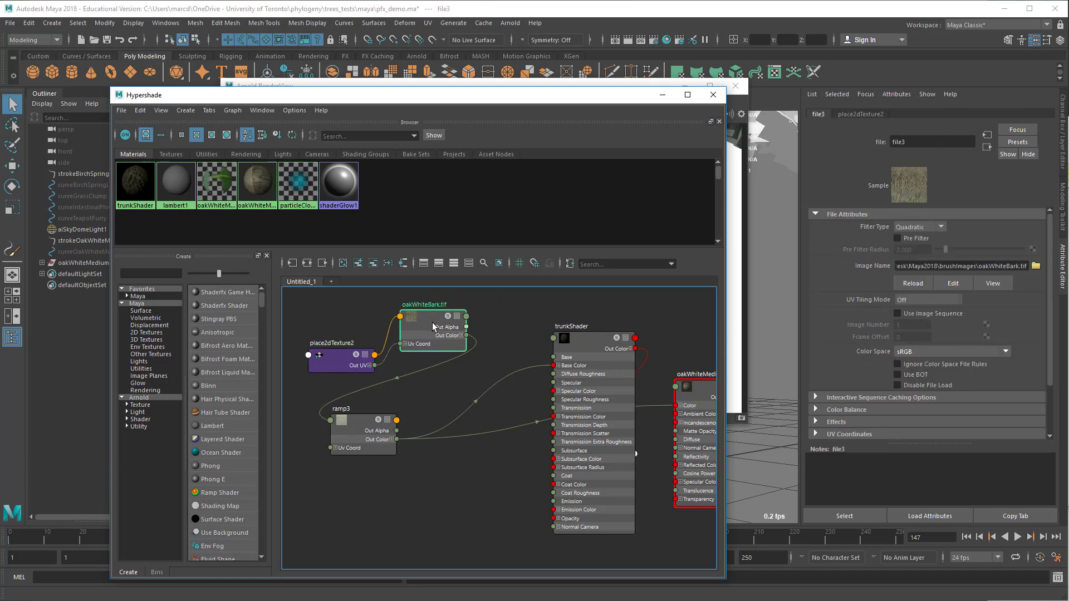
drag(350, 440, 454, 418)
click(452, 346)
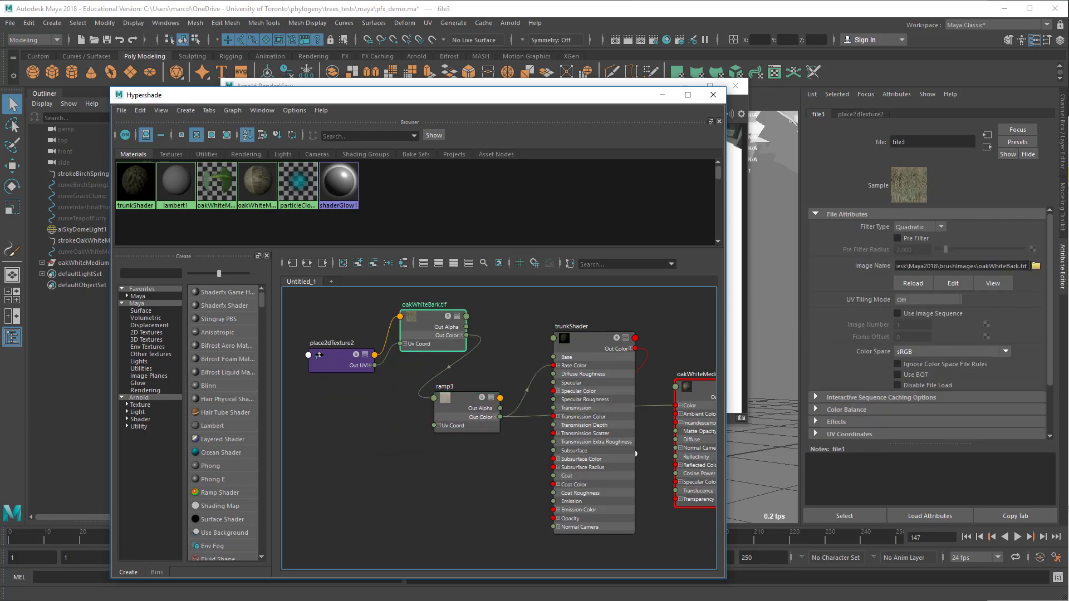
Try the Raw color space on the oakWhiteBark.tif texture and check the bark in the live render
mouse_move(615, 96)
mouse_down()
mouse_move(627, 122)
mouse_move(622, 92)
mouse_up()
click(945, 352)
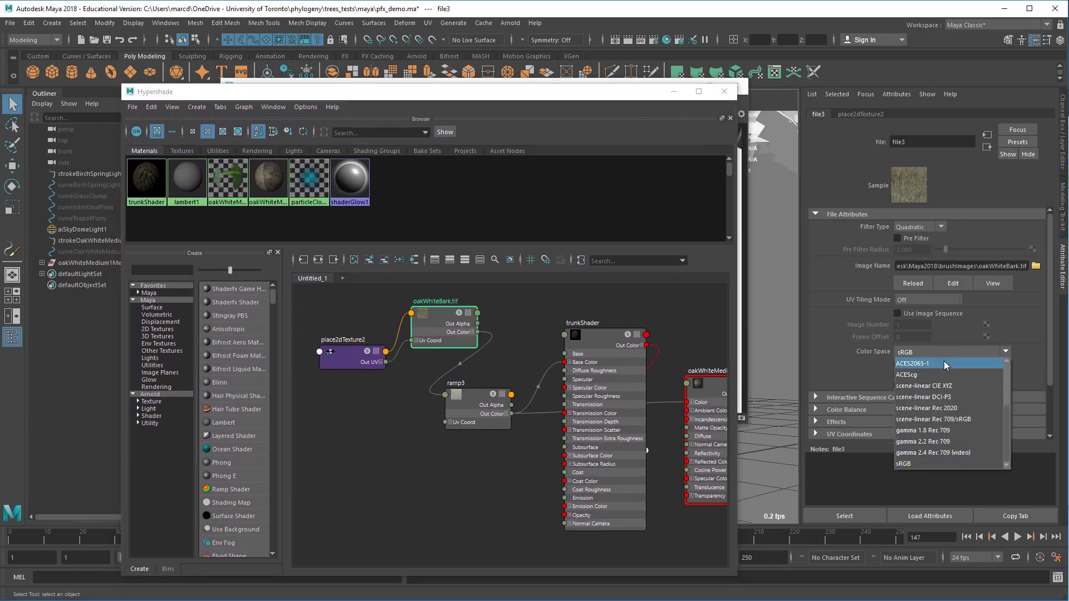
scroll(936, 440, up, 3)
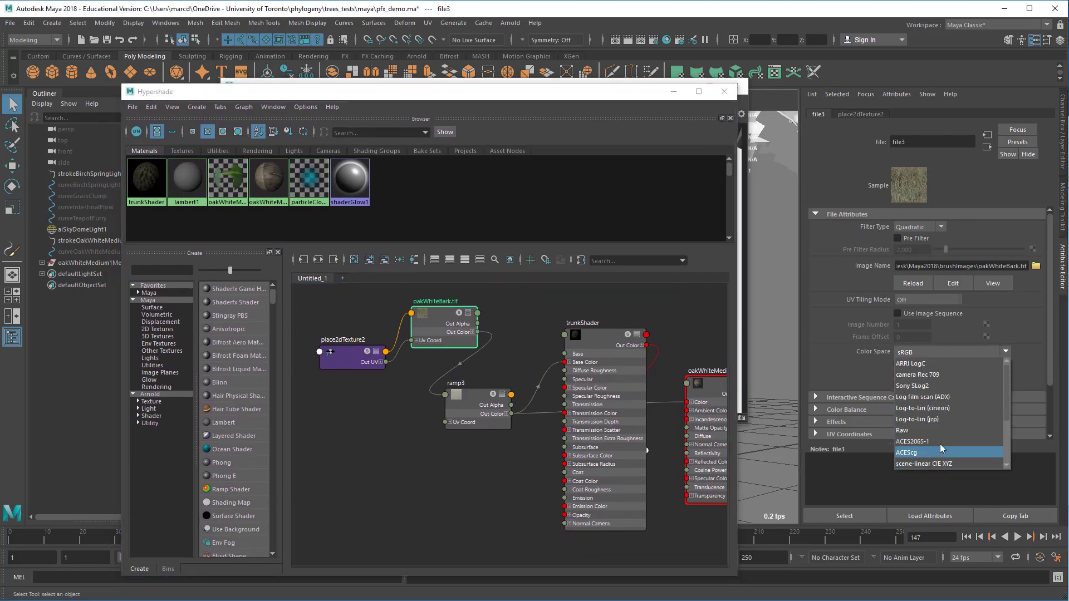
click(930, 432)
drag(615, 92, 623, 354)
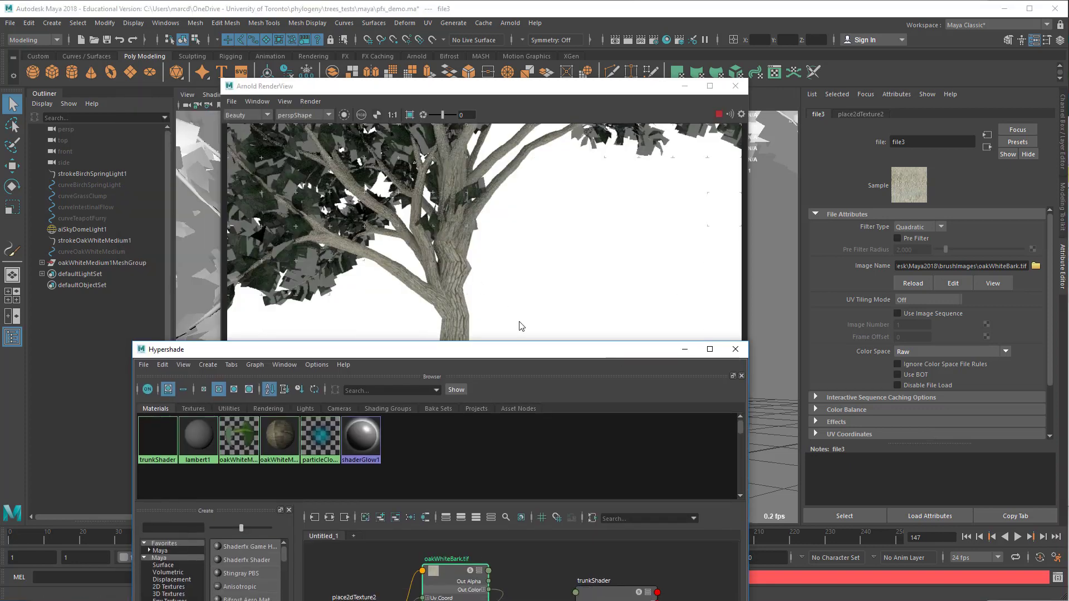
Set the oakWhiteBark.tif texture's color space back to sRGB
drag(539, 351, 508, 99)
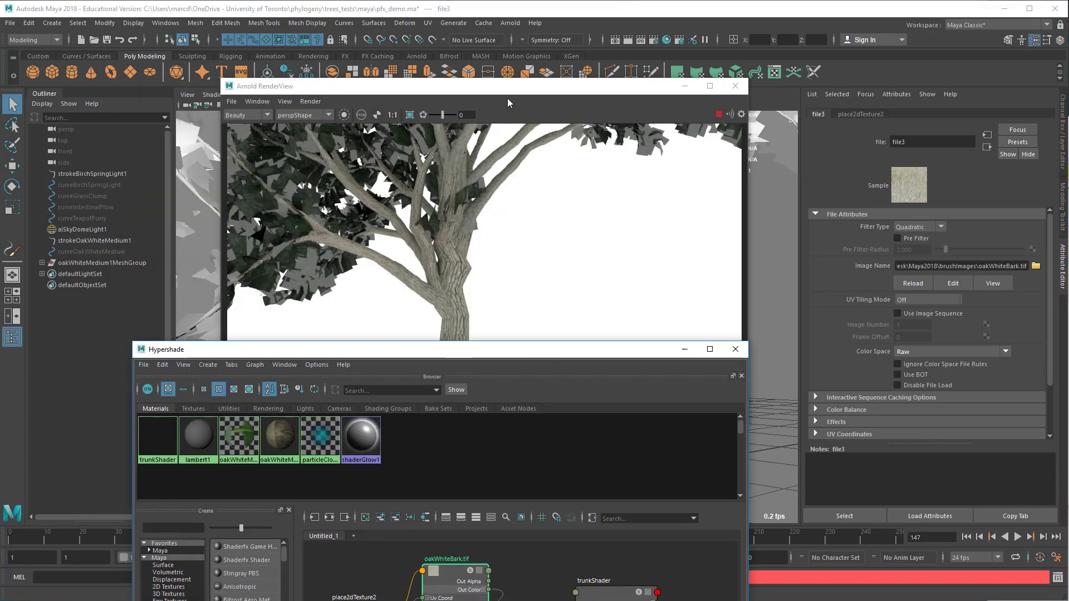
click(947, 353)
scroll(932, 409, up, 2)
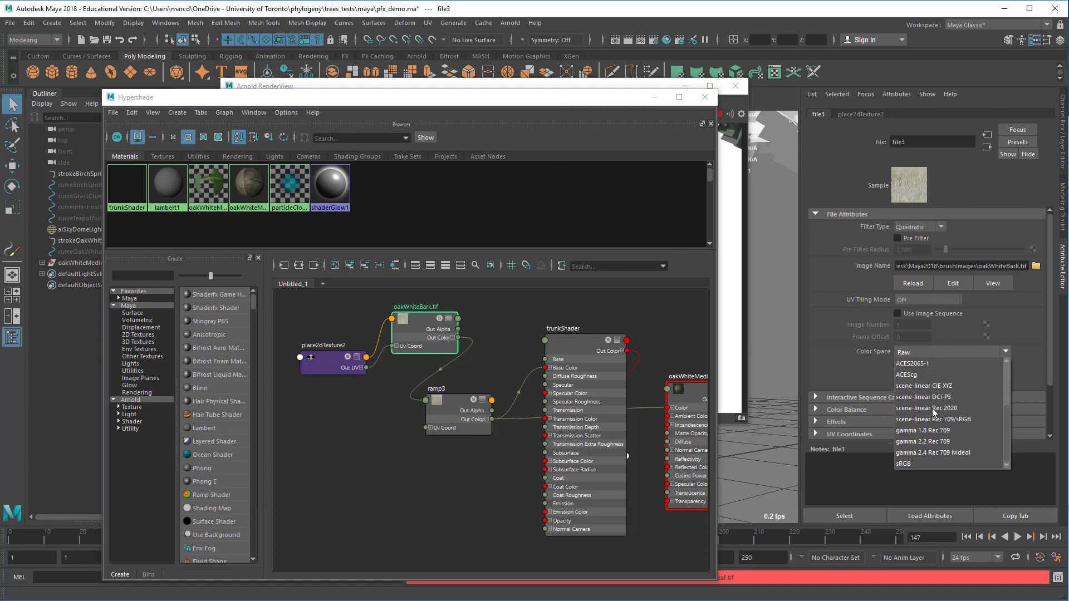
click(935, 463)
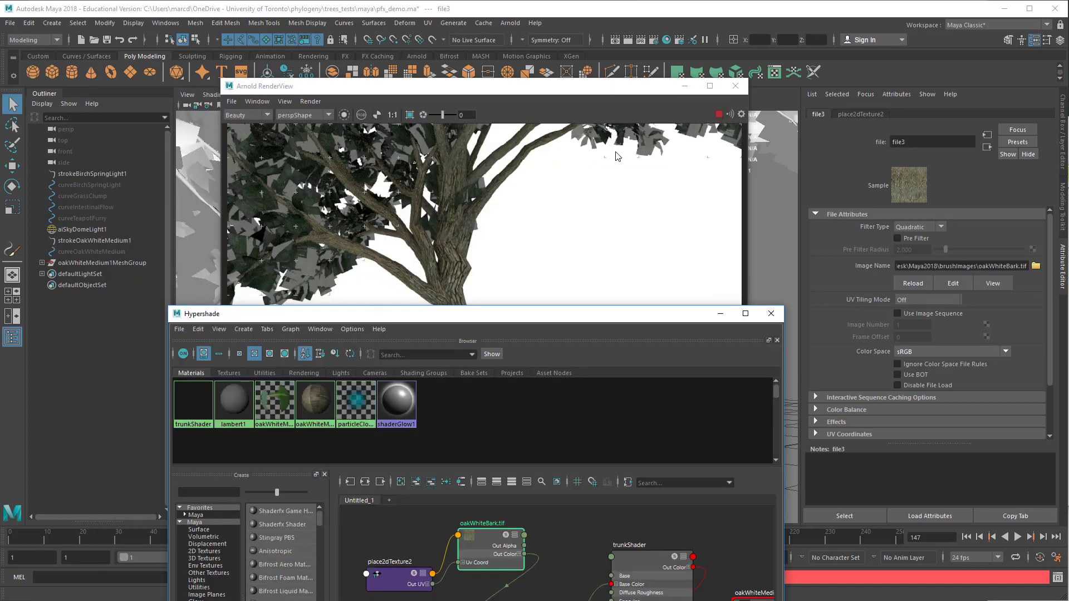
Stop the live render and clear the Arnold RenderView and Hypershade windows from the viewport
click(718, 114)
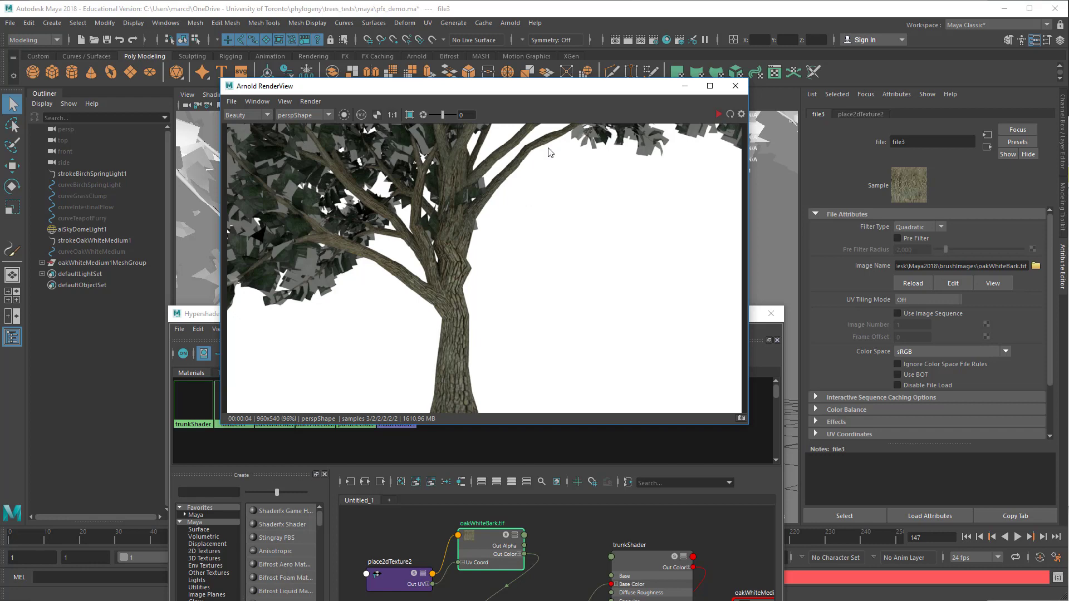
click(735, 86)
drag(560, 321, 657, 431)
drag(749, 429, 729, 588)
Turn on smooth mesh preview for the oak's trunk mesh and inspect it in a live Arnold render from another angle
click(465, 423)
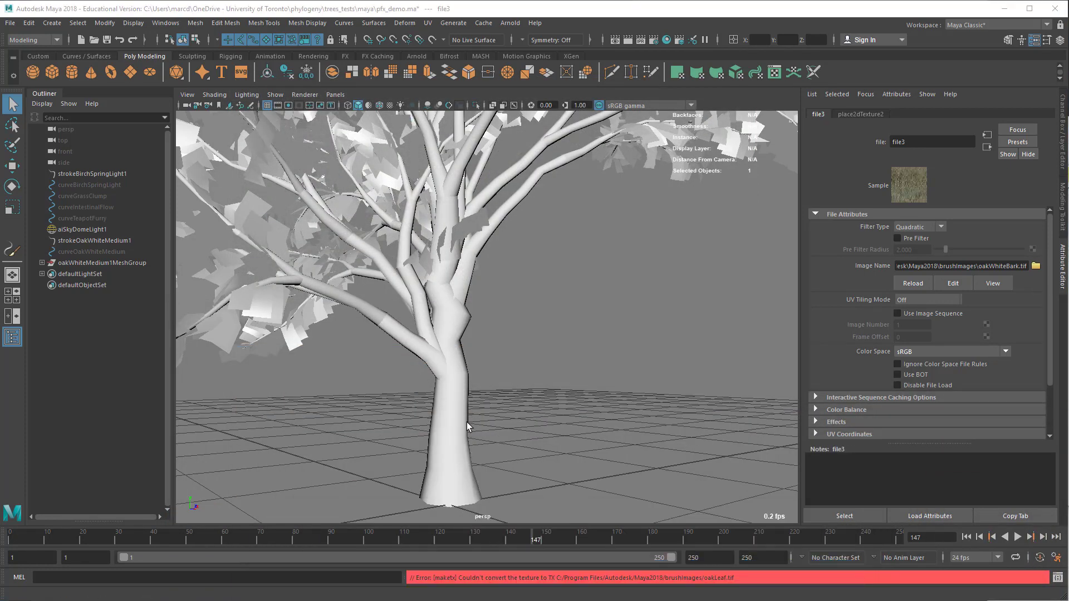
key(3)
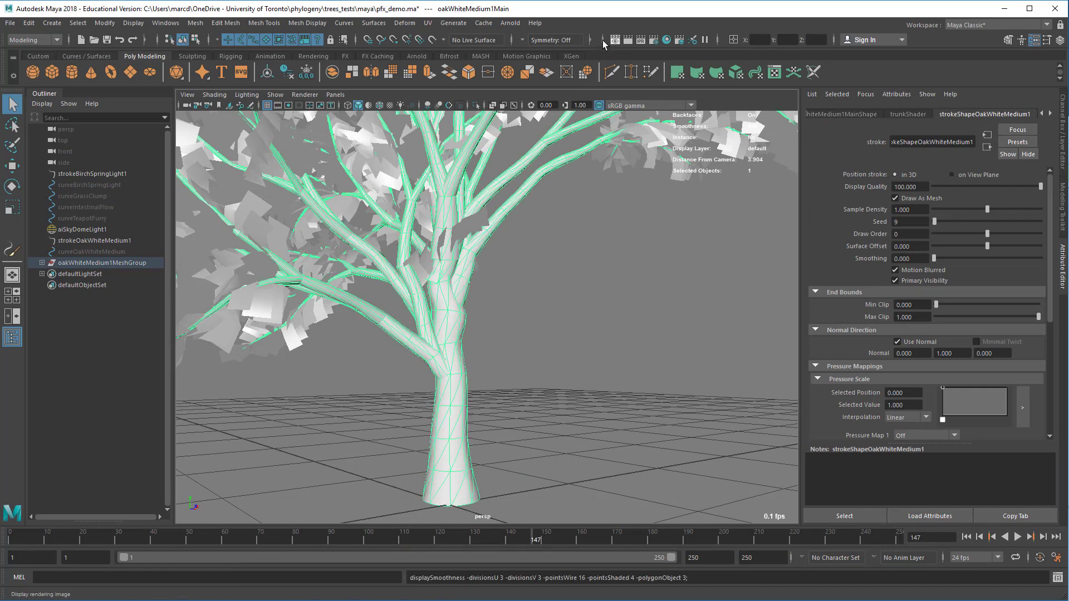
click(514, 24)
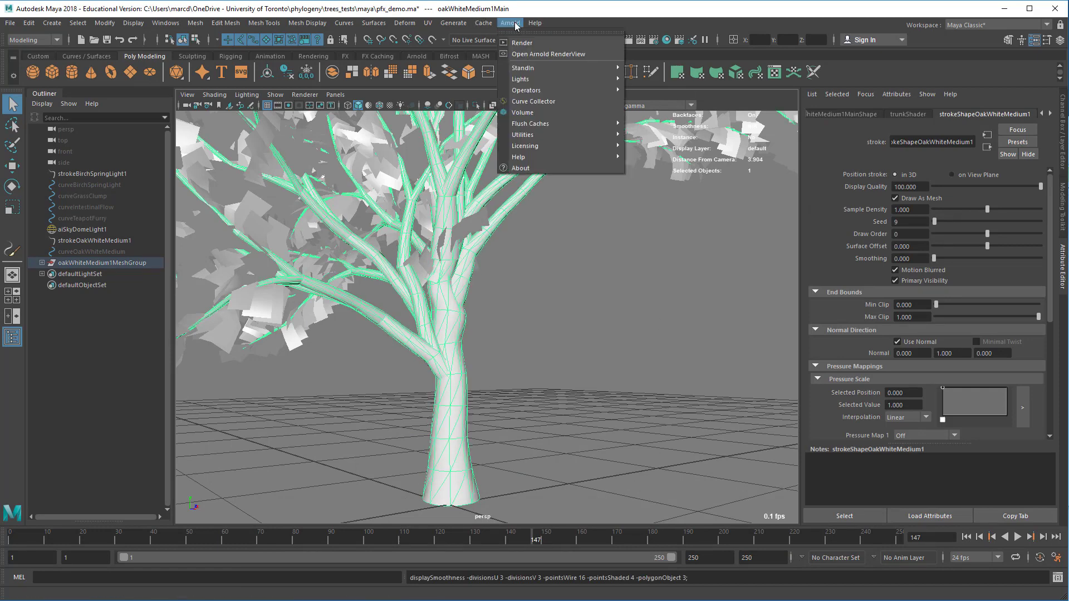
click(536, 54)
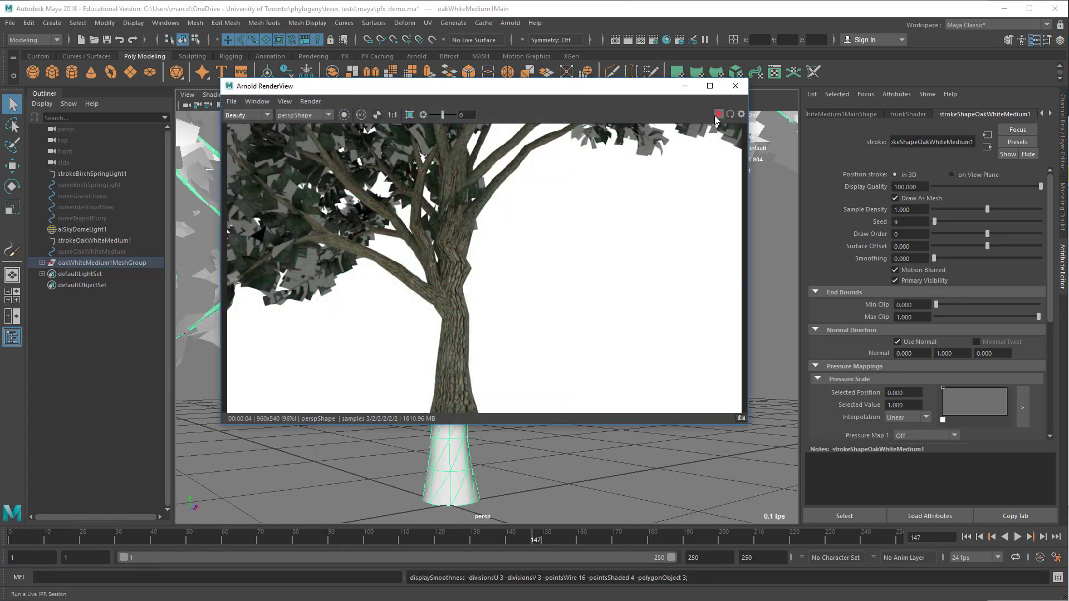
click(715, 118)
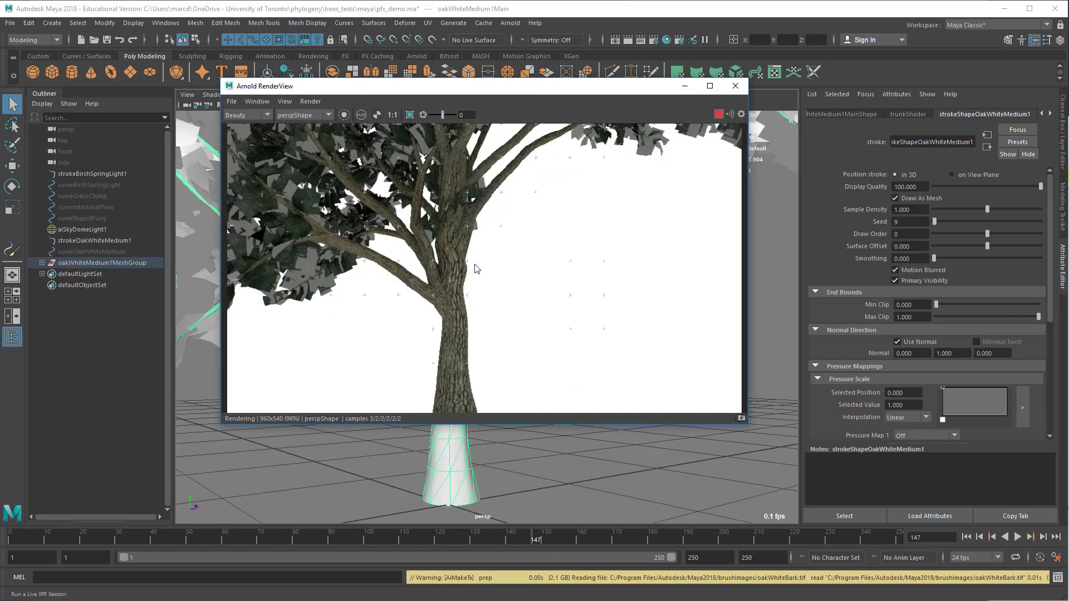
alt+drag(509, 307, 437, 312)
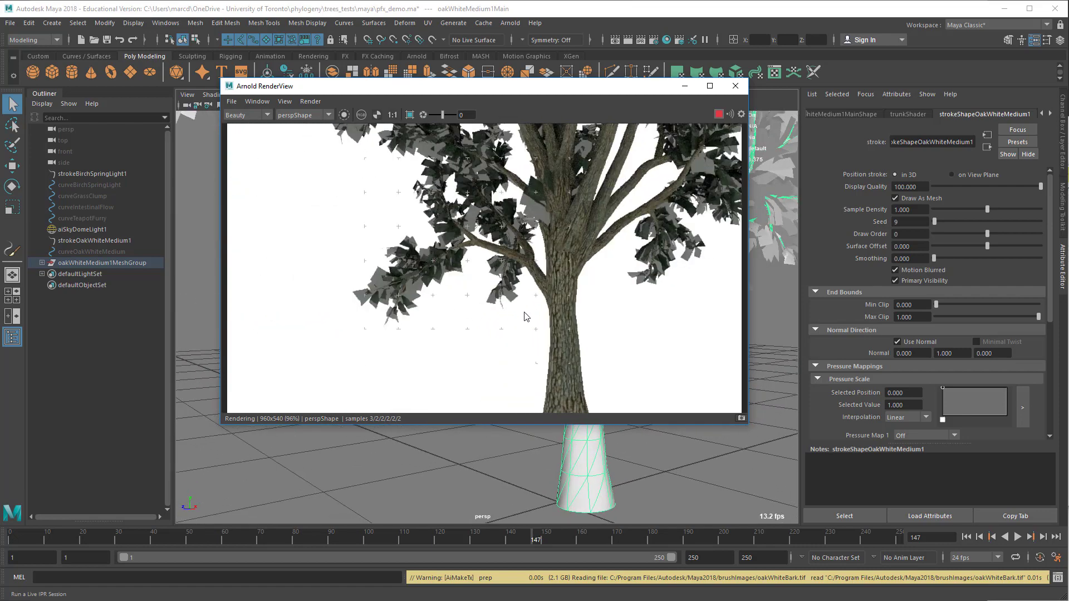
Stop the live render, close the render view, and turn off smooth mesh preview on the trunk mesh
click(718, 114)
click(736, 86)
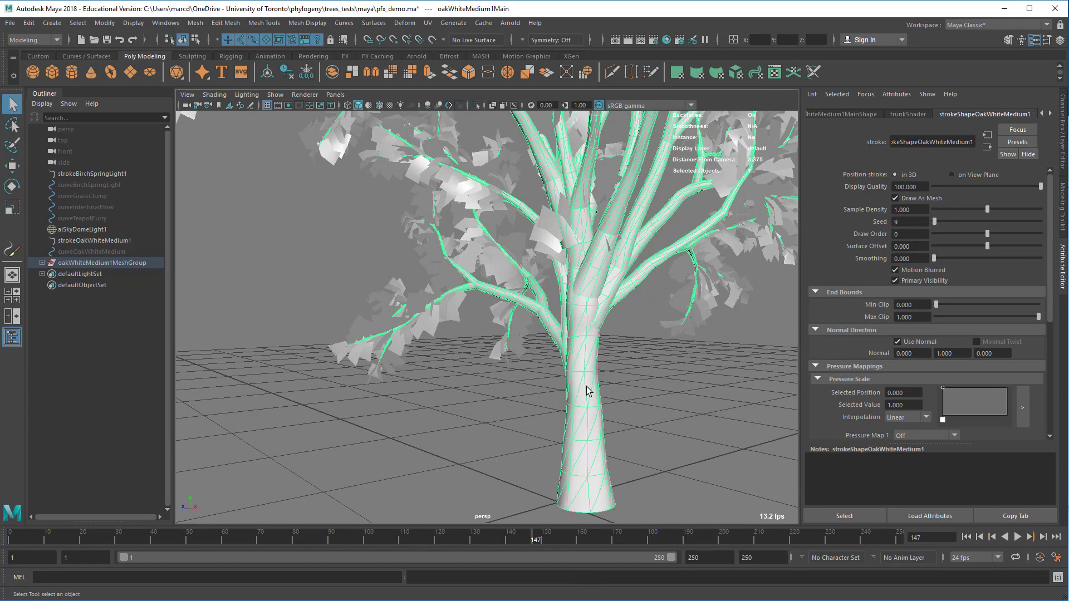
key(1)
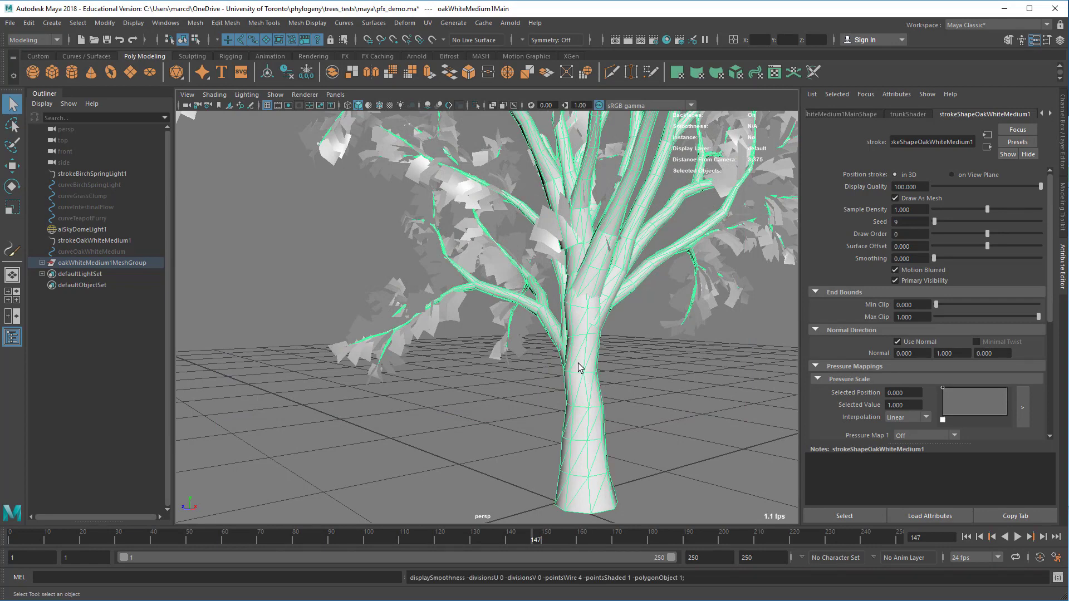
Set the trunk mesh's Arnold subdivision type to catclark with 2 iterations
click(858, 114)
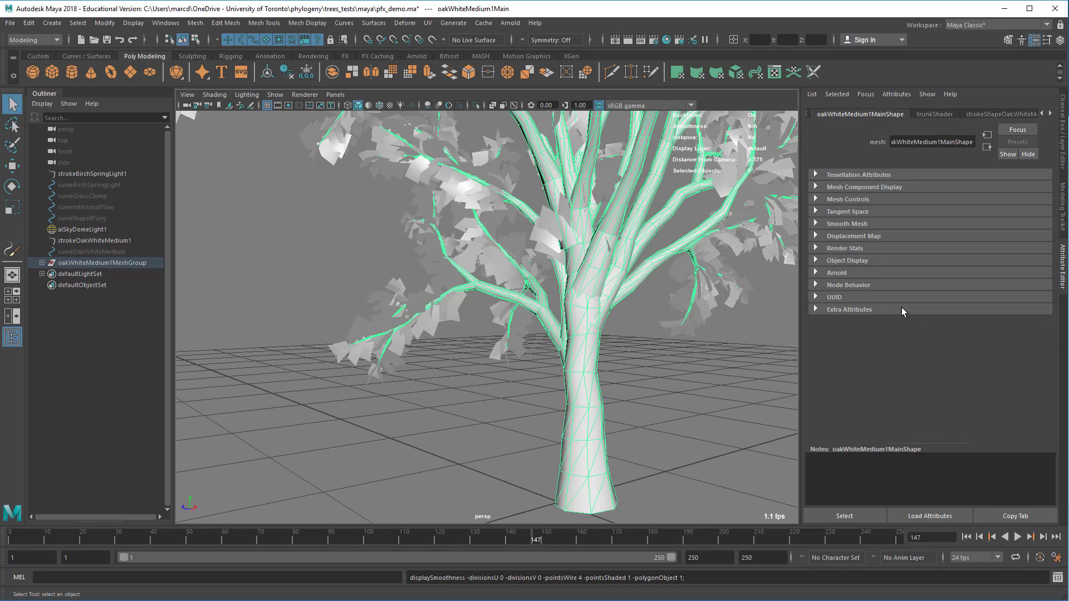
alt+drag(643, 329, 633, 325)
click(837, 273)
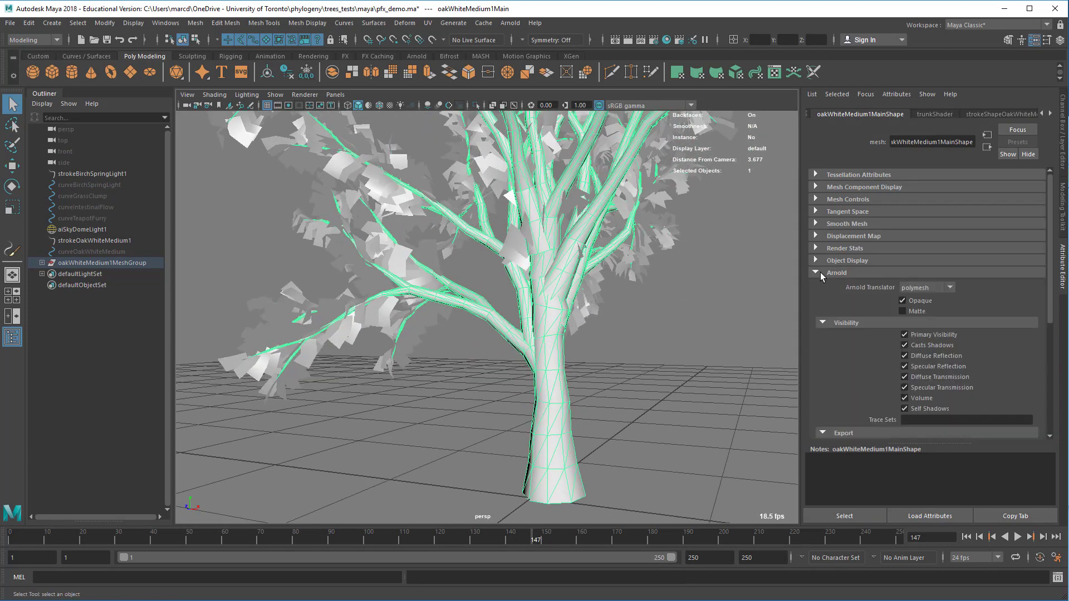
scroll(899, 346, down, 6)
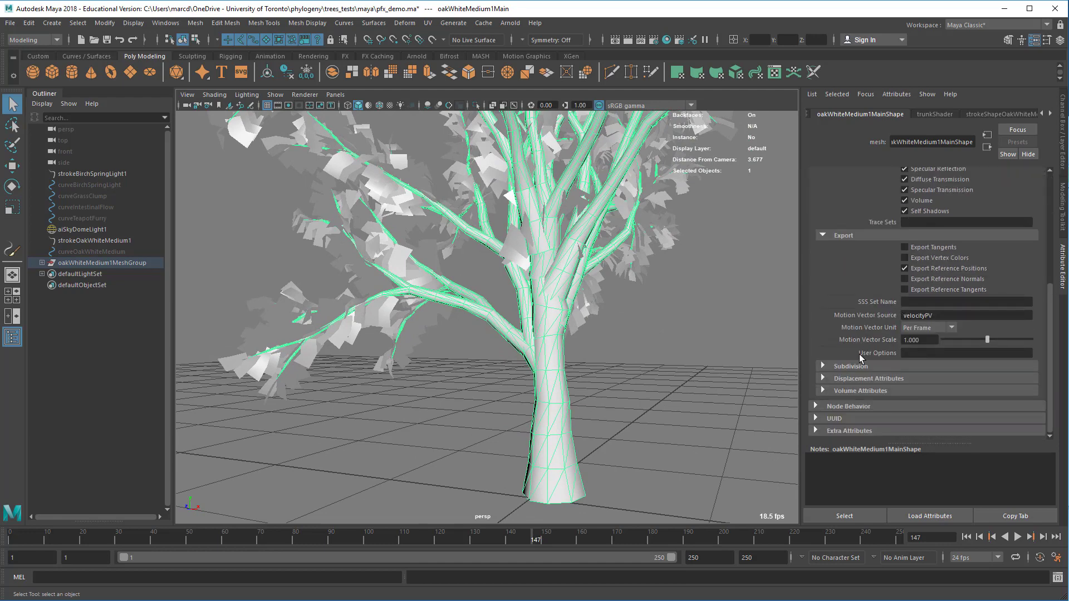
click(851, 366)
scroll(853, 383, down, 2)
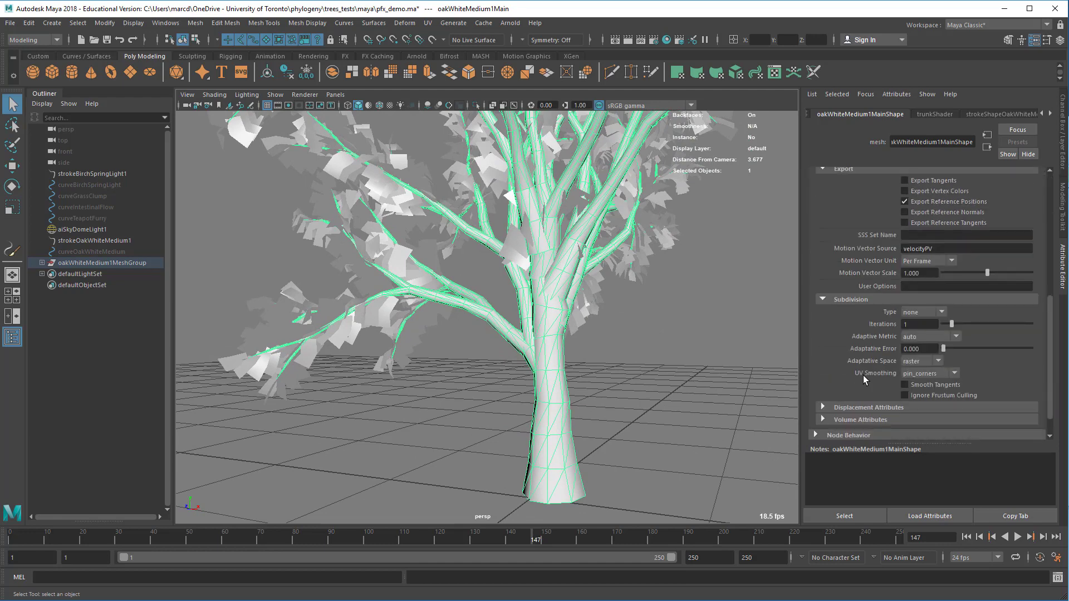
click(915, 312)
click(922, 335)
double_click(929, 324)
text(2)
key(Return)
Render the oak in the Arnold RenderView to check the subdivided trunk, and close the render view
drag(557, 600, 478, 579)
click(510, 23)
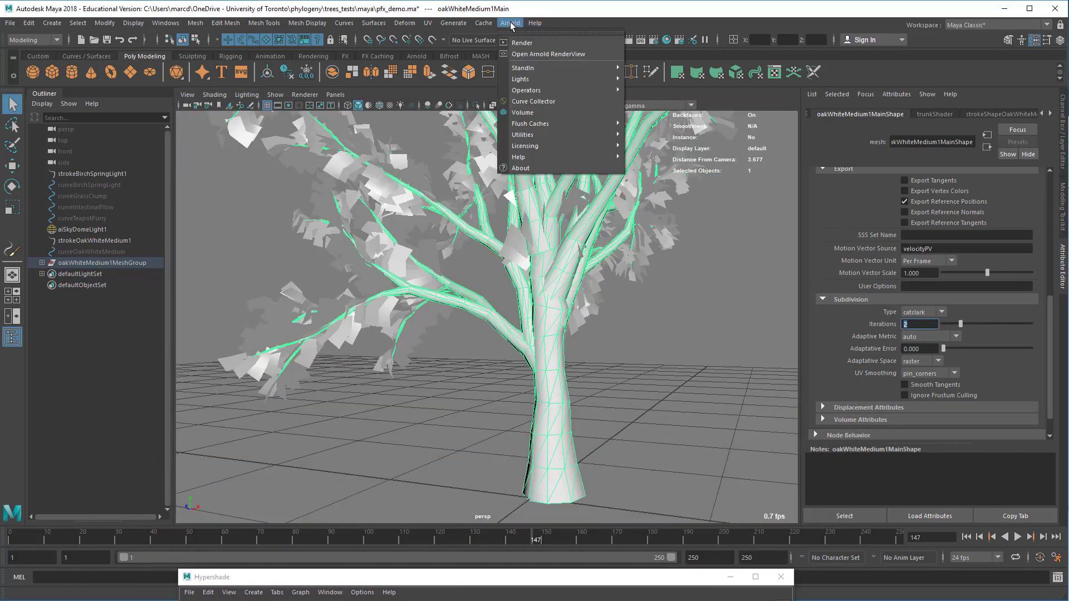
click(524, 39)
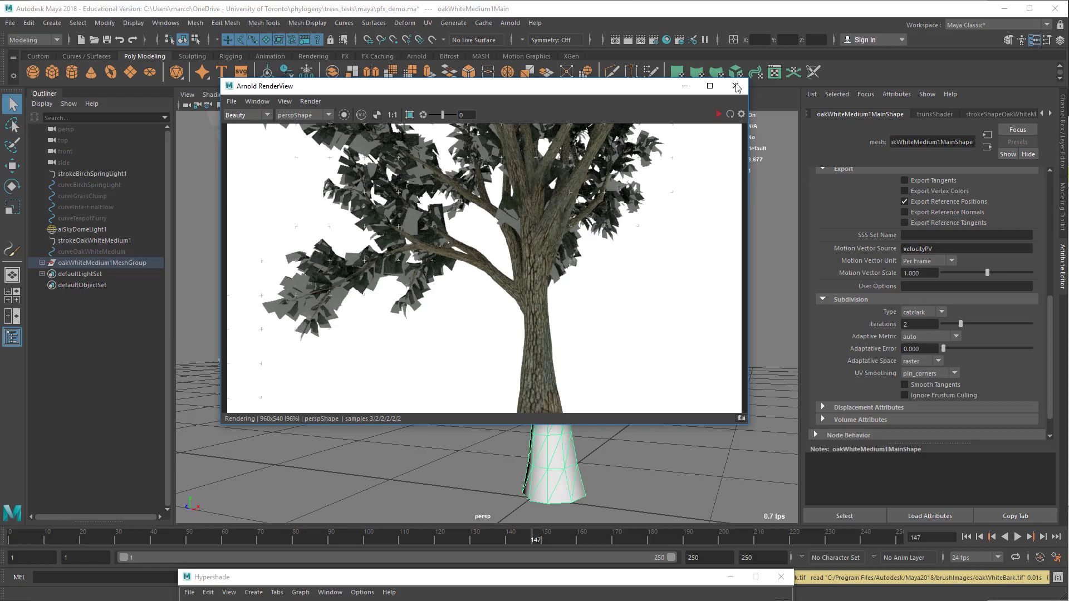
click(735, 86)
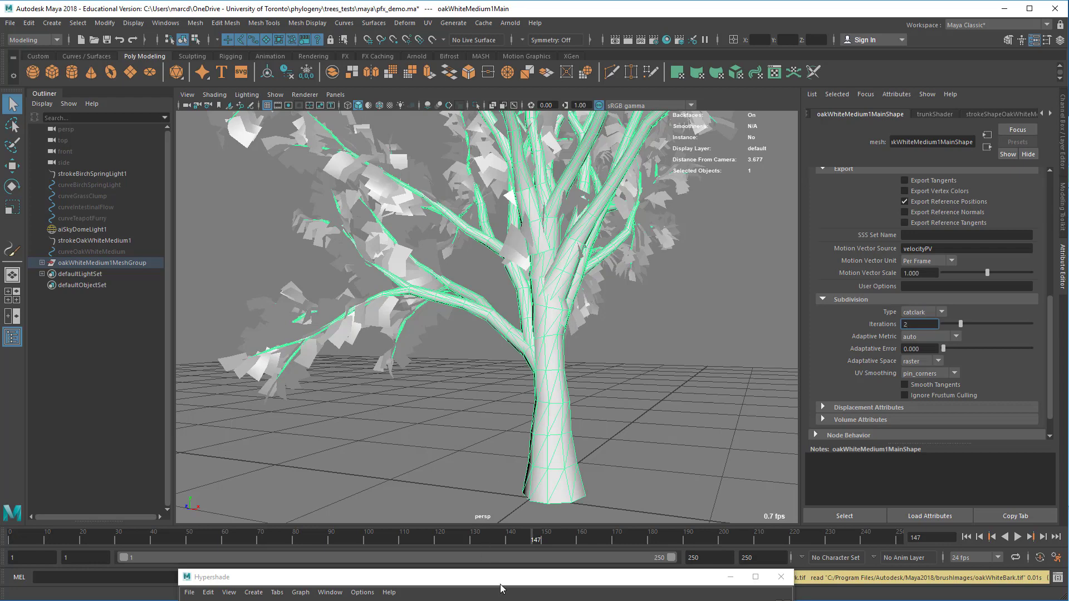
Bring the Hypershade back into view and graph the input and output connections of oakWhiteMedium1LeafShader
drag(501, 579, 415, 370)
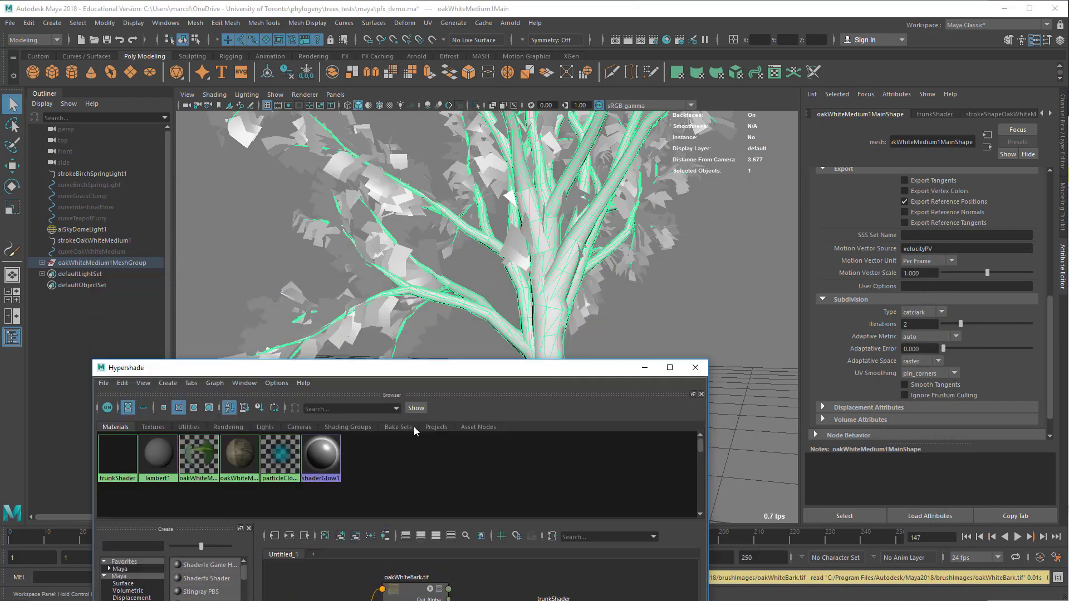
drag(413, 426, 417, 461)
click(553, 258)
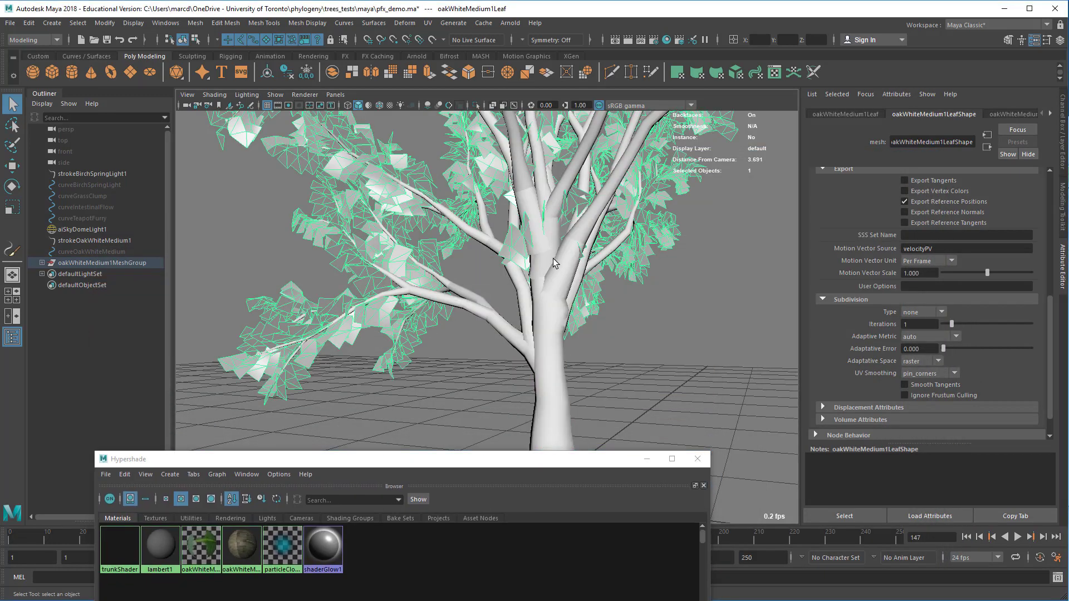
drag(512, 468, 580, 100)
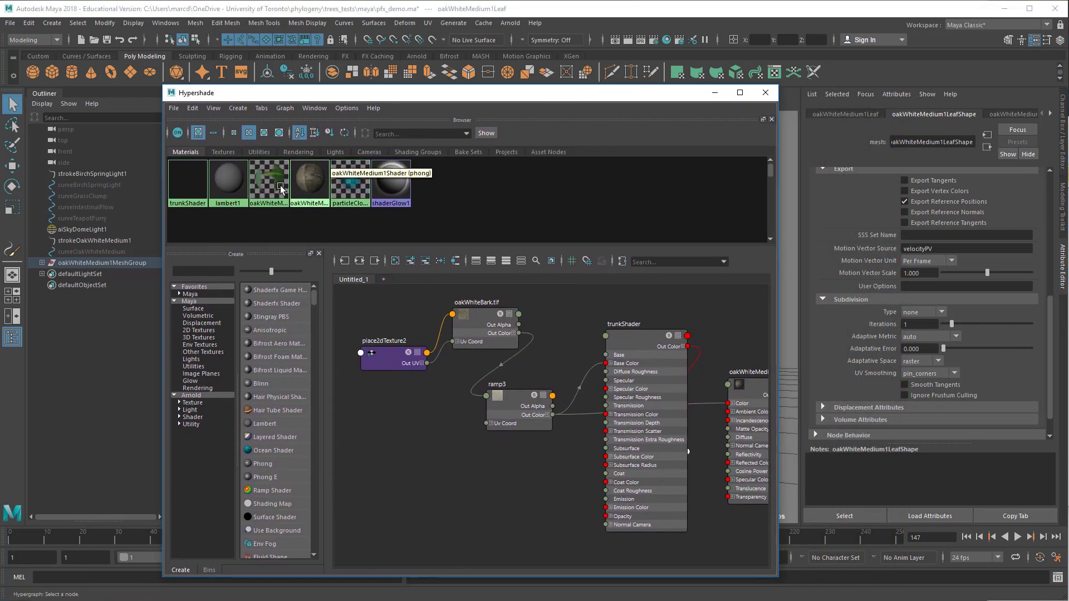
drag(414, 430, 416, 434)
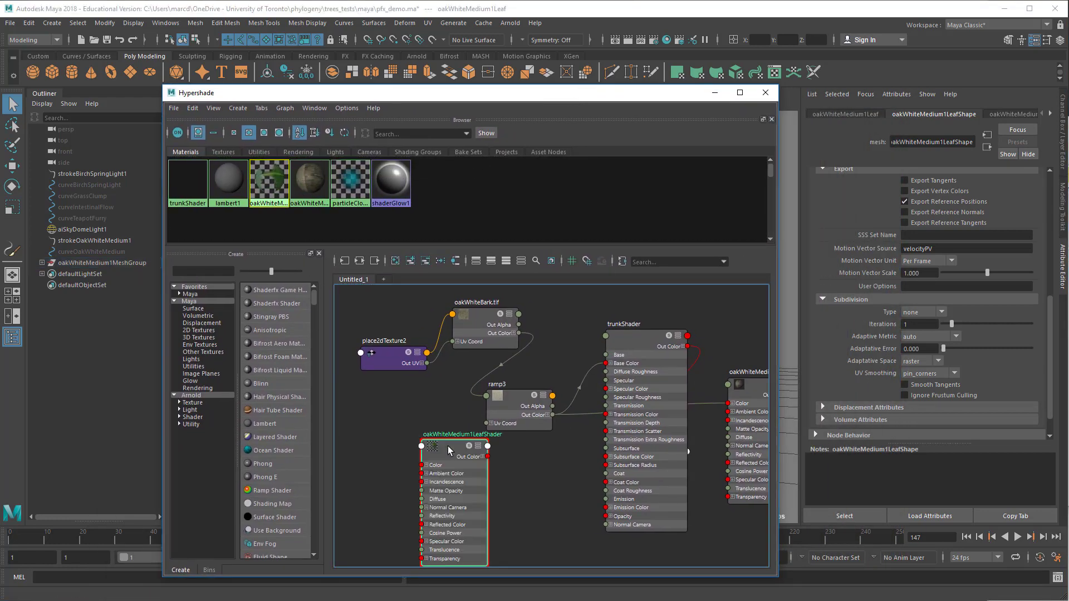
click(359, 260)
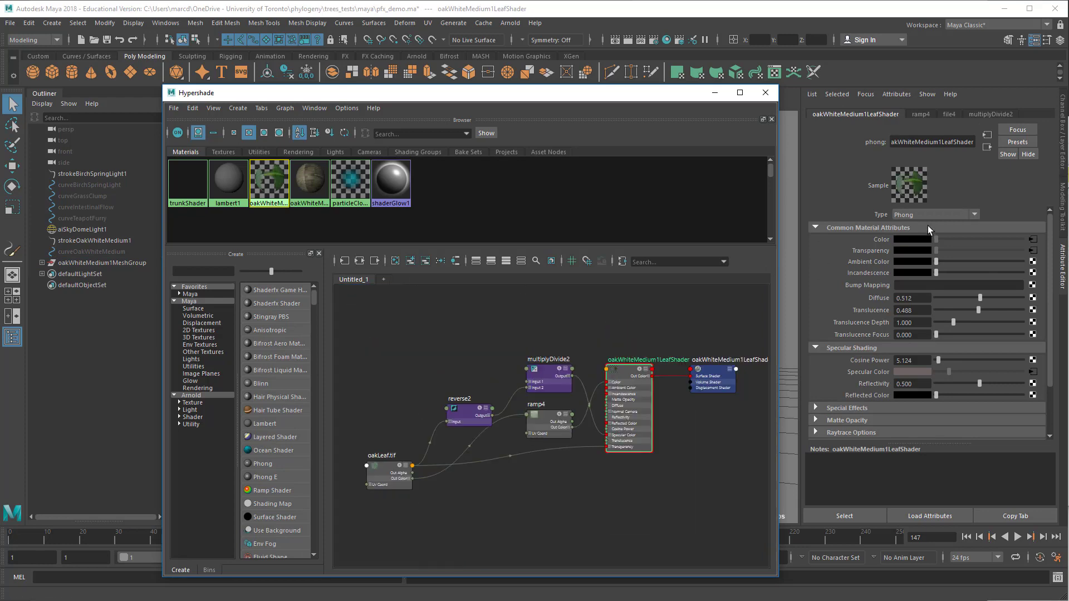
Create an aiStandardSurface shader in the empty space of the leaf shader's node graph
alt+middle_drag(534, 471, 402, 473)
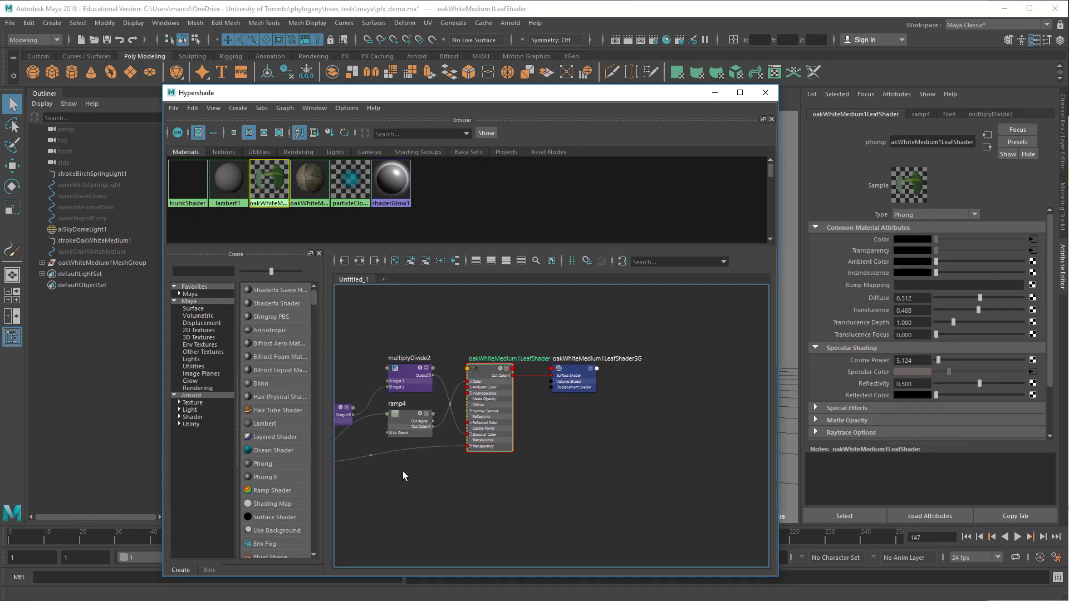
alt+right_drag(437, 467, 573, 447)
alt+middle_drag(577, 445, 492, 506)
alt+right_drag(553, 470, 511, 469)
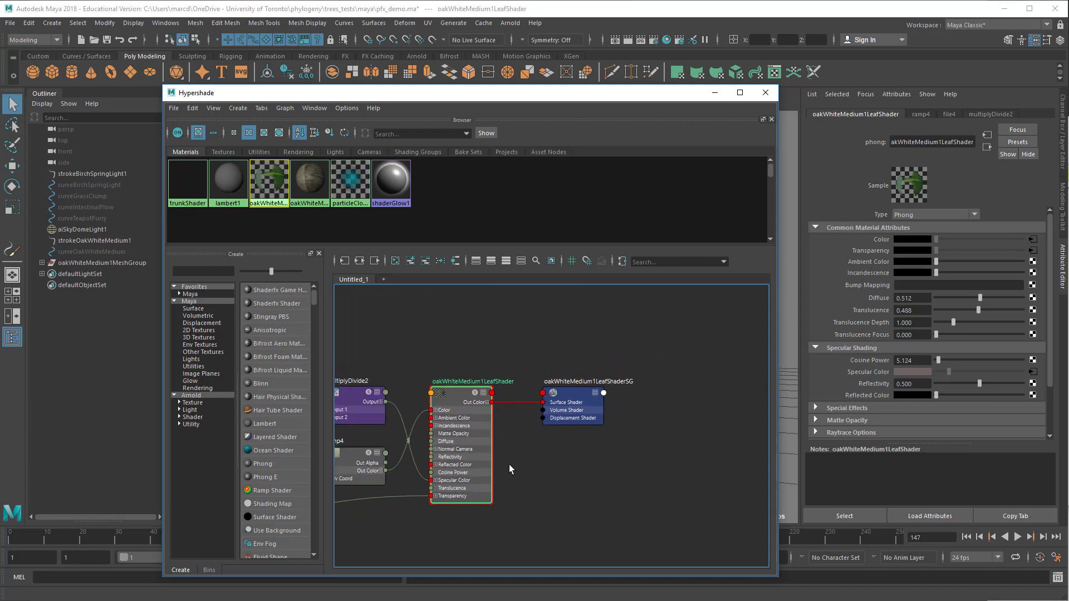
alt+middle_drag(510, 463, 518, 434)
click(618, 460)
key(Tab)
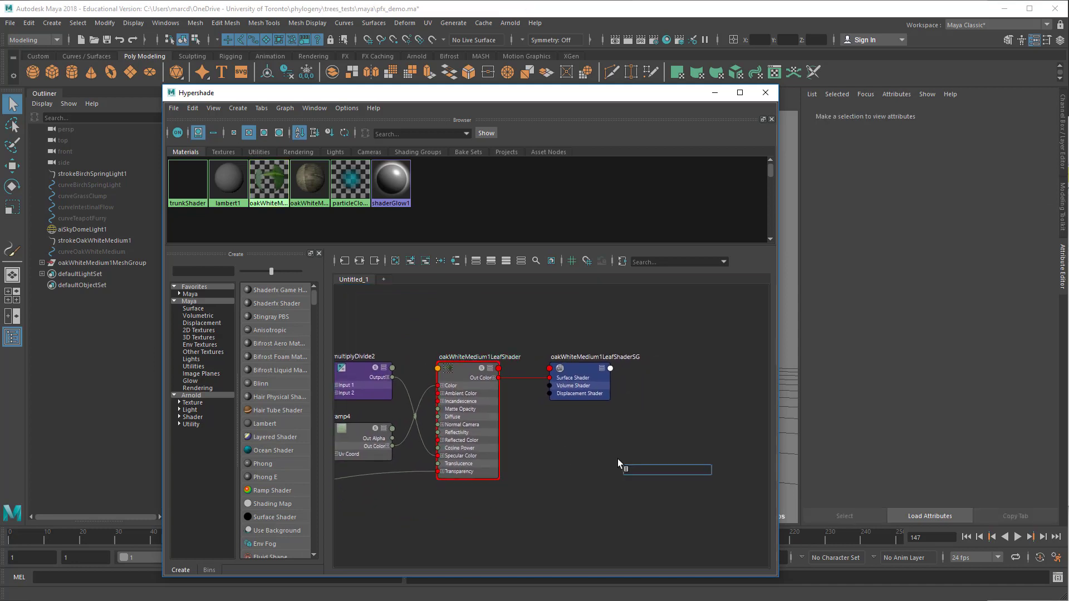
text(aistandard)
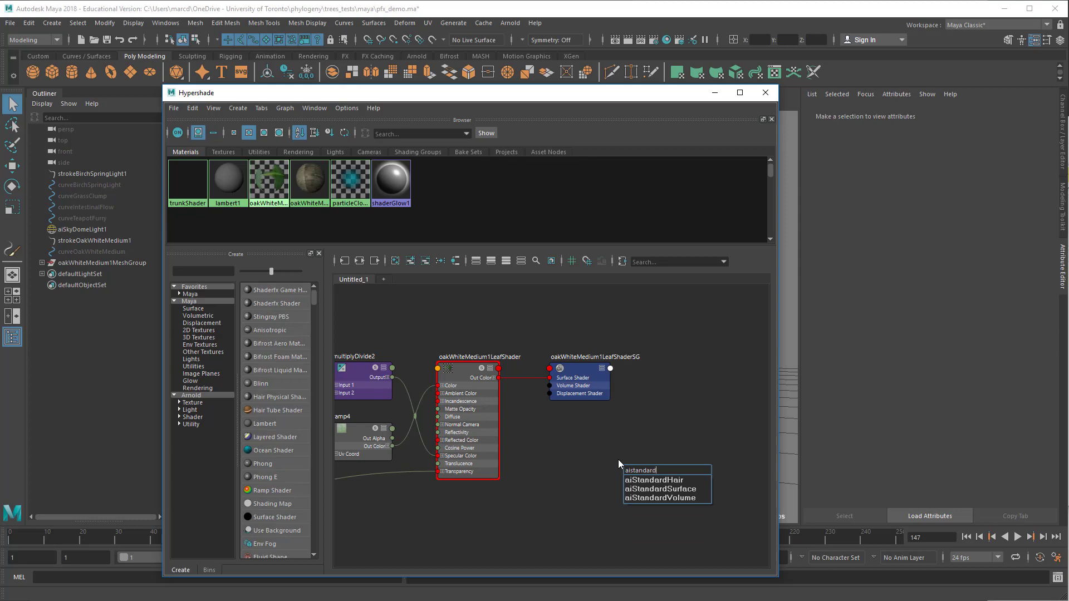
key(Down)
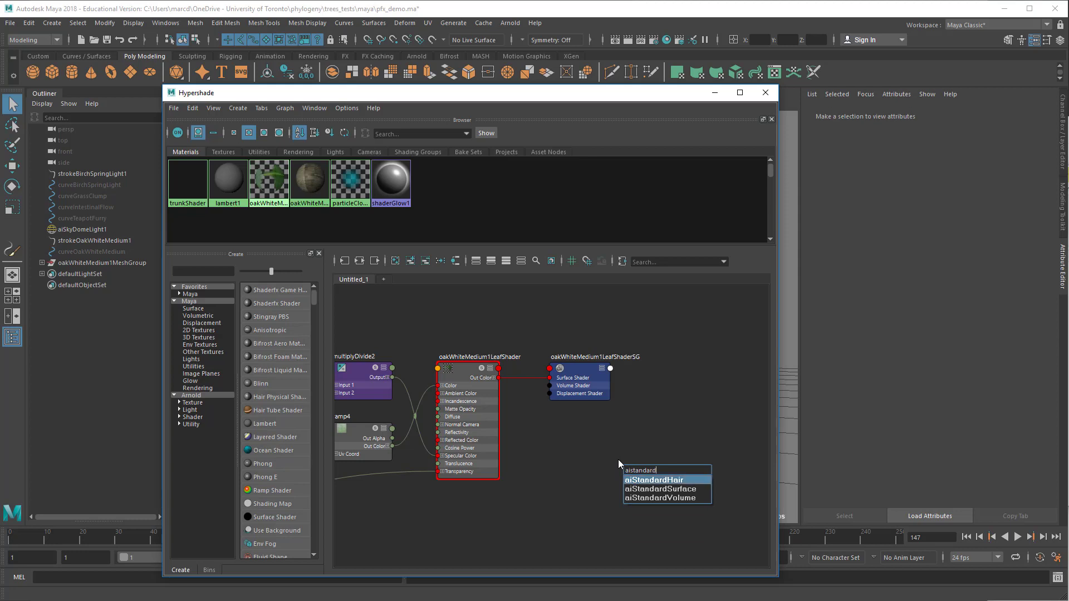
key(Down)
key(Return)
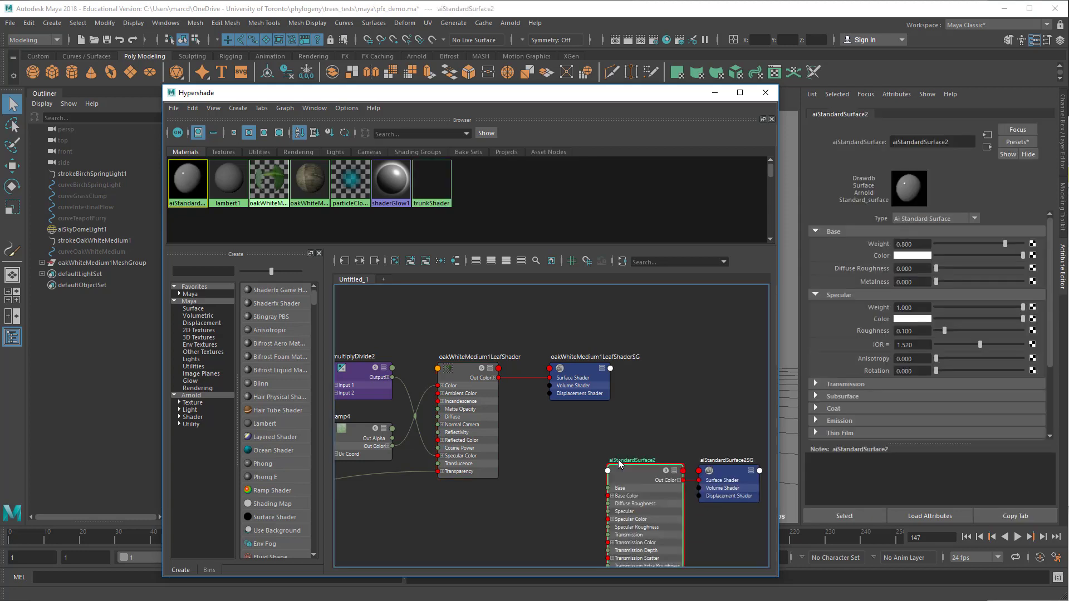
Rename the new aiStandardSurface shader leaf and place it just below the oakWhiteMedium1LeafShaderSG node
double_click(956, 144)
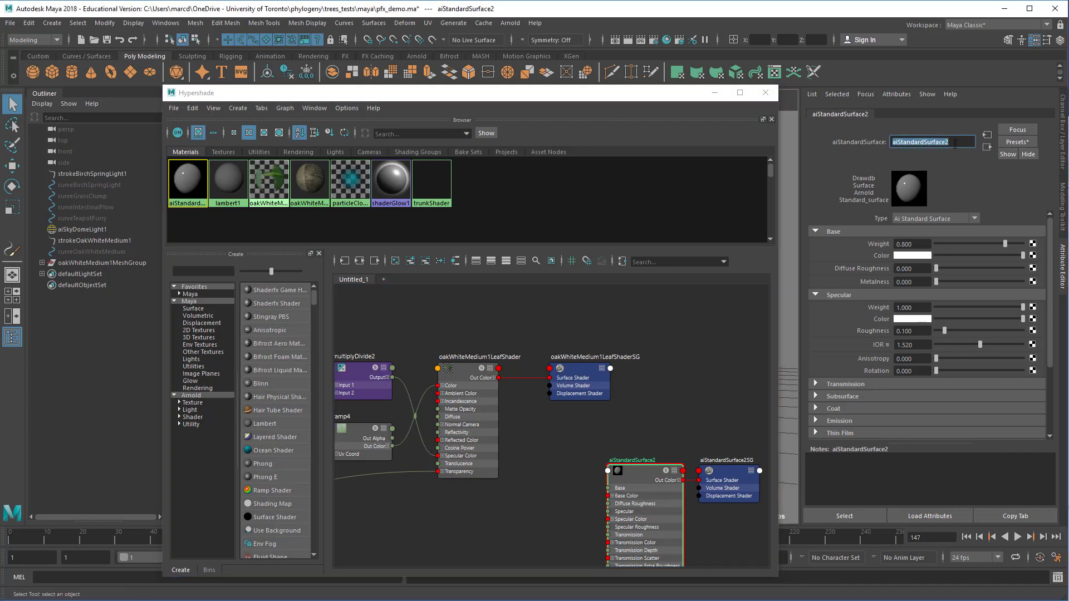
text(leaf)
key(Return)
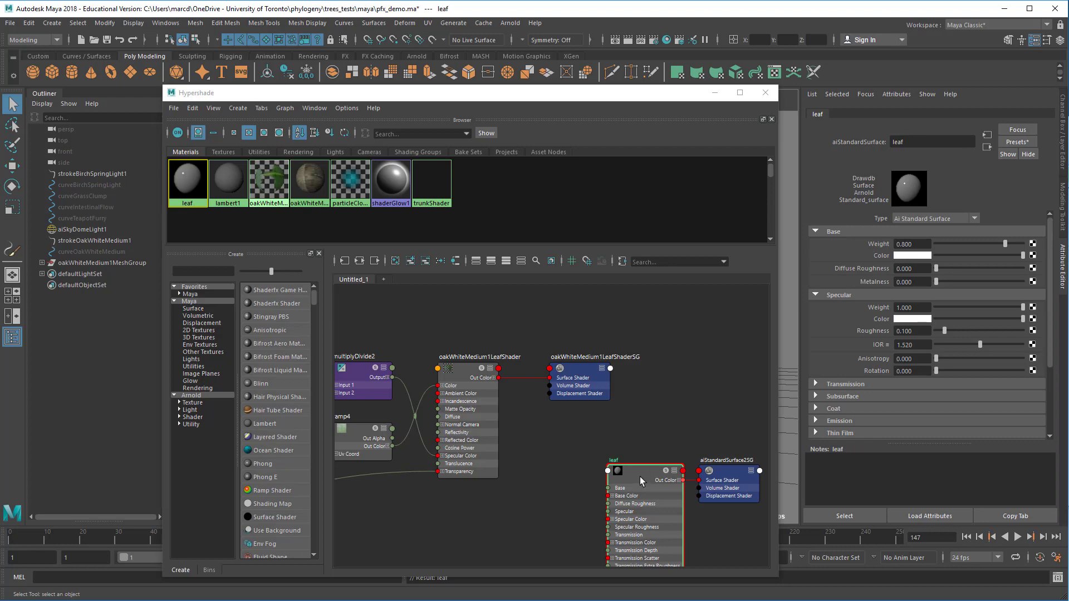
alt+middle_drag(529, 430, 579, 415)
drag(681, 474, 586, 415)
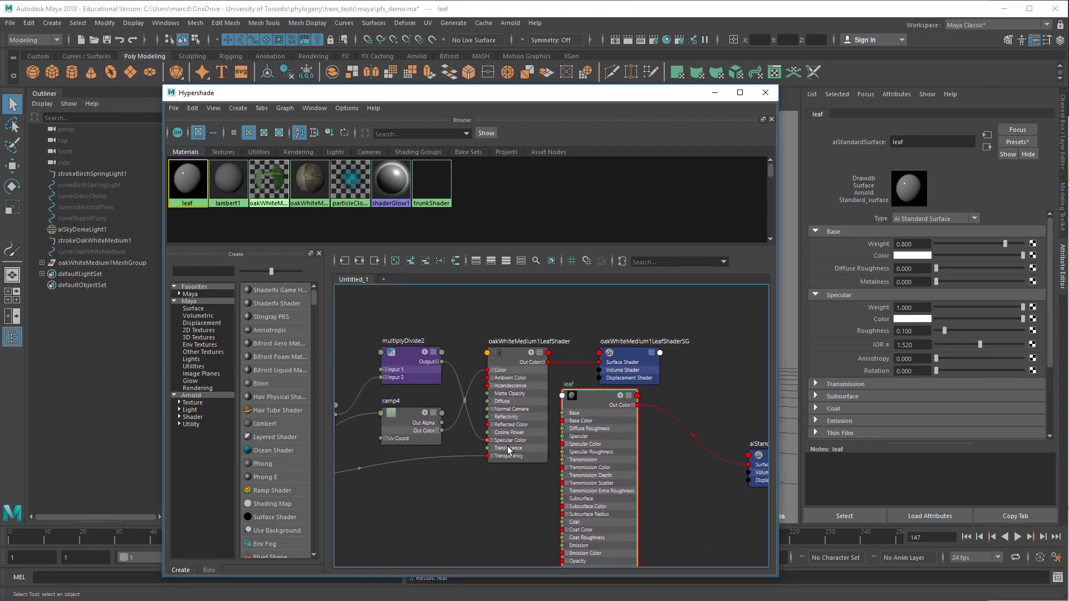
Spread out the oakLeaf.tif, reverse2 and multiplyDivide2 nodes in the leaf shader network
alt+middle_drag(435, 447, 485, 440)
scroll(501, 431, down, 3)
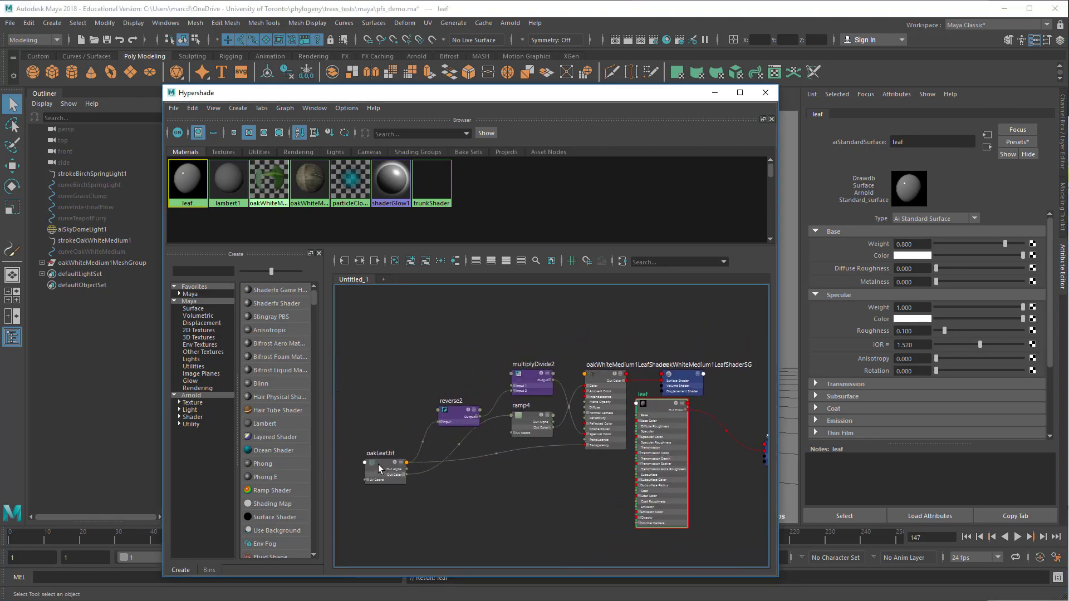
mouse_move(379, 469)
mouse_down()
mouse_move(368, 435)
mouse_move(367, 500)
mouse_move(397, 507)
mouse_move(388, 474)
mouse_up()
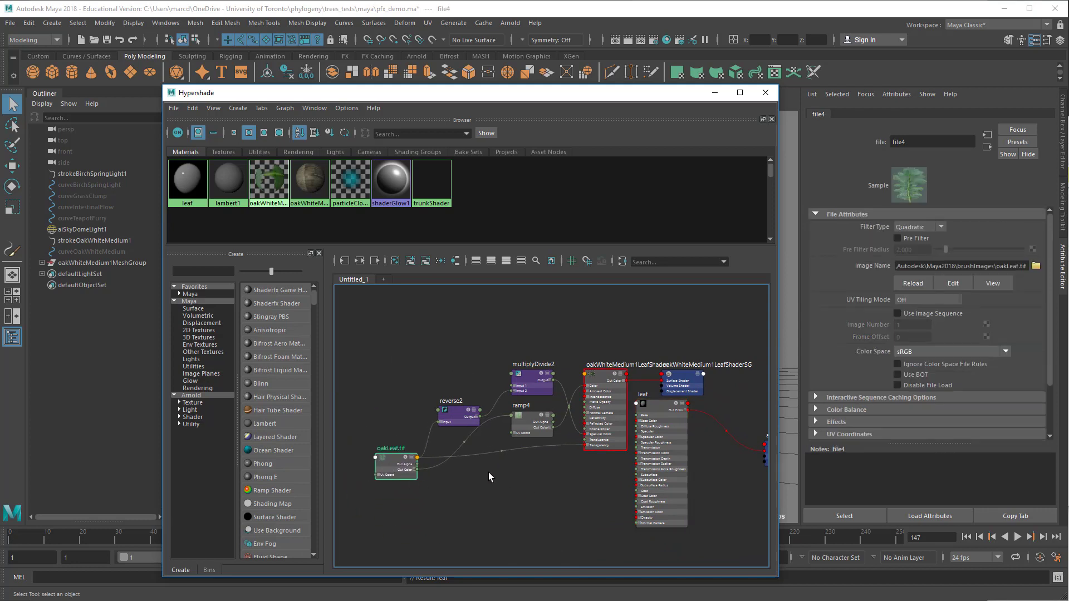
click(455, 411)
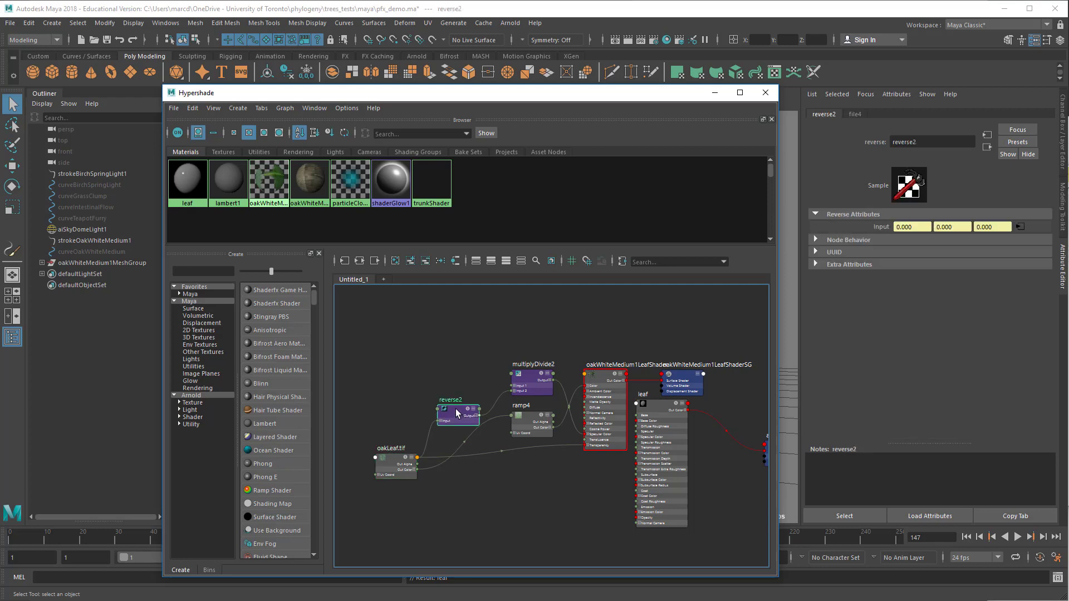
drag(455, 412, 421, 394)
drag(546, 391, 524, 366)
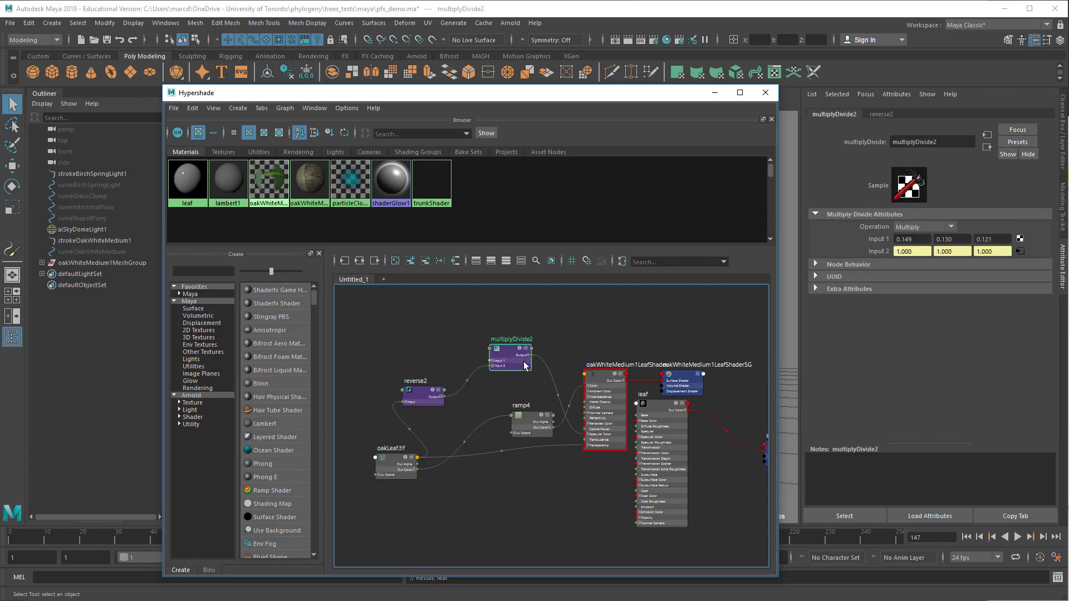
Examine how the oakLeaf.tif texture and multiplyDivide2 node feed the original leaf shader
scroll(551, 462, up, 4)
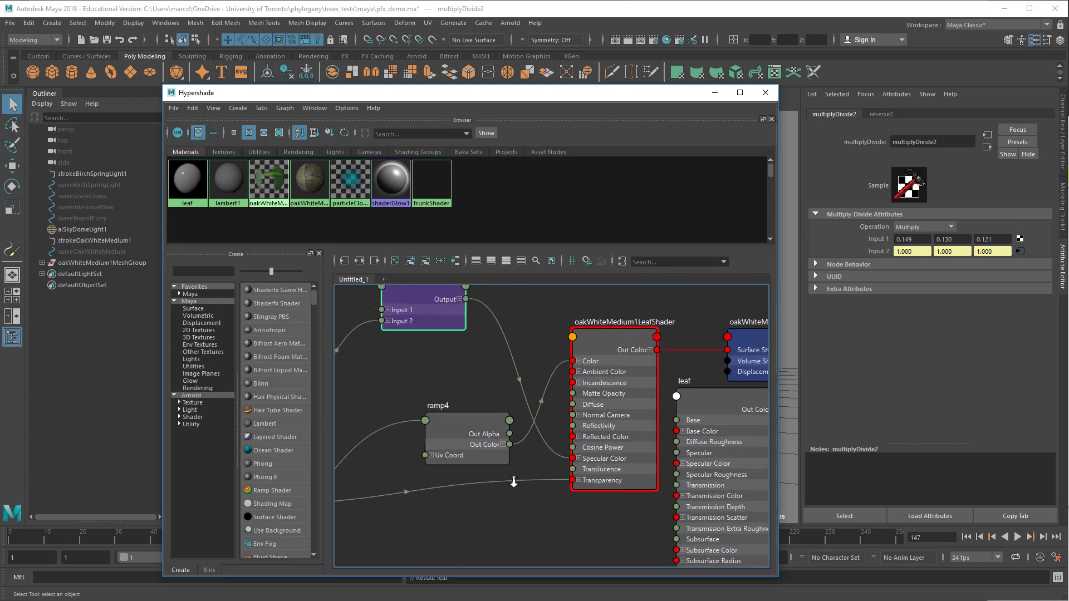
scroll(514, 482, down, 3)
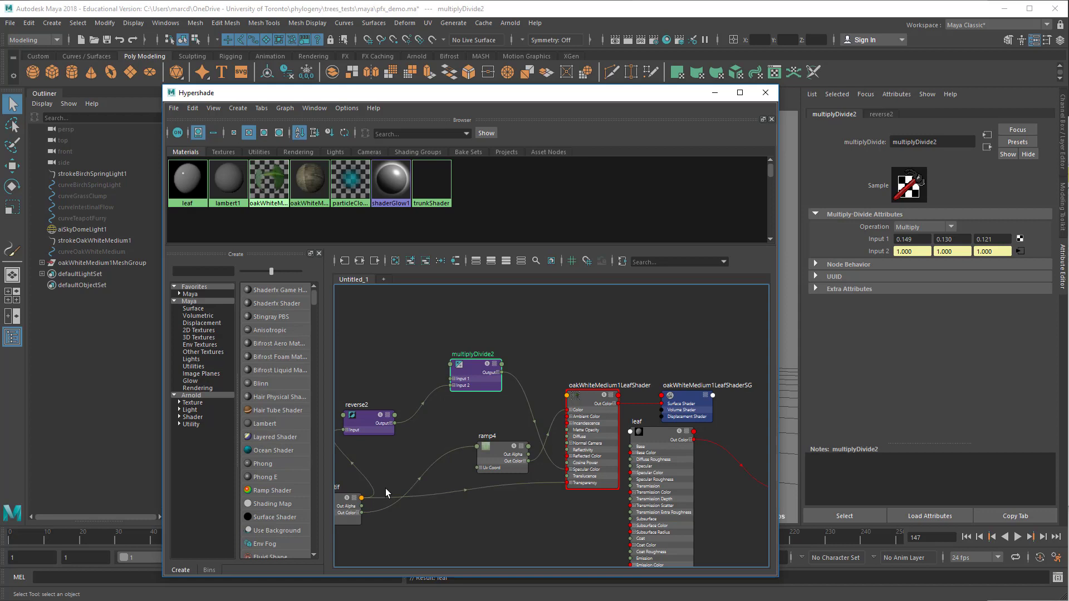
alt+middle_drag(419, 477, 456, 458)
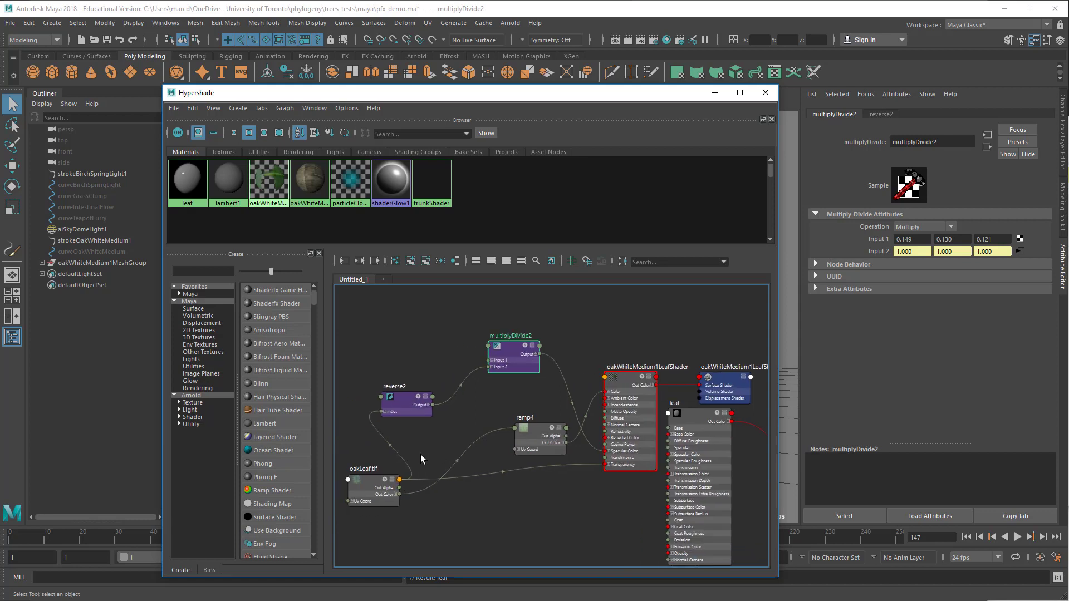
click(369, 484)
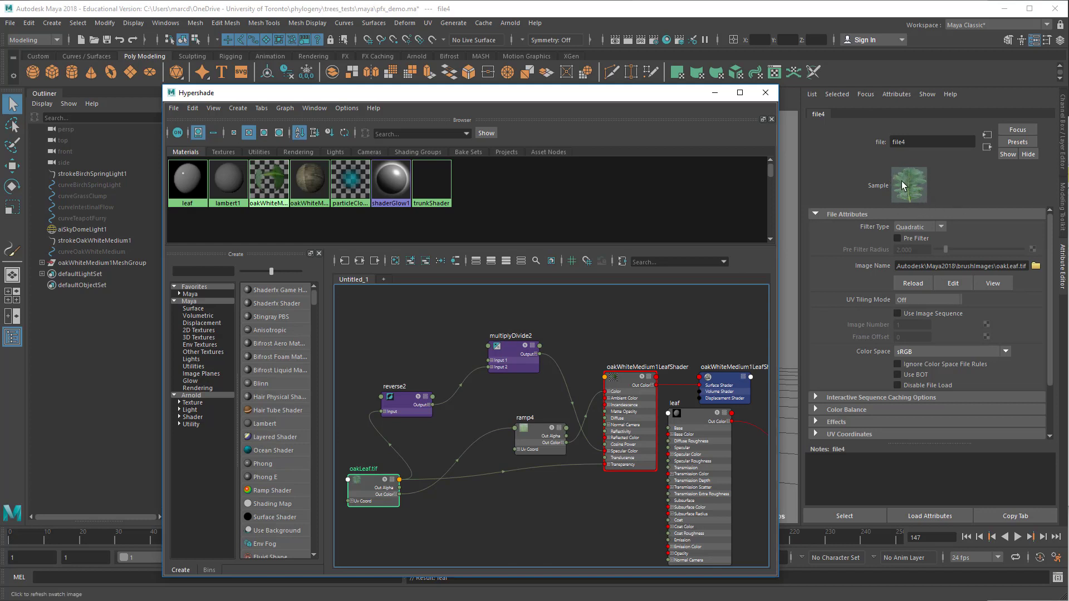
click(517, 361)
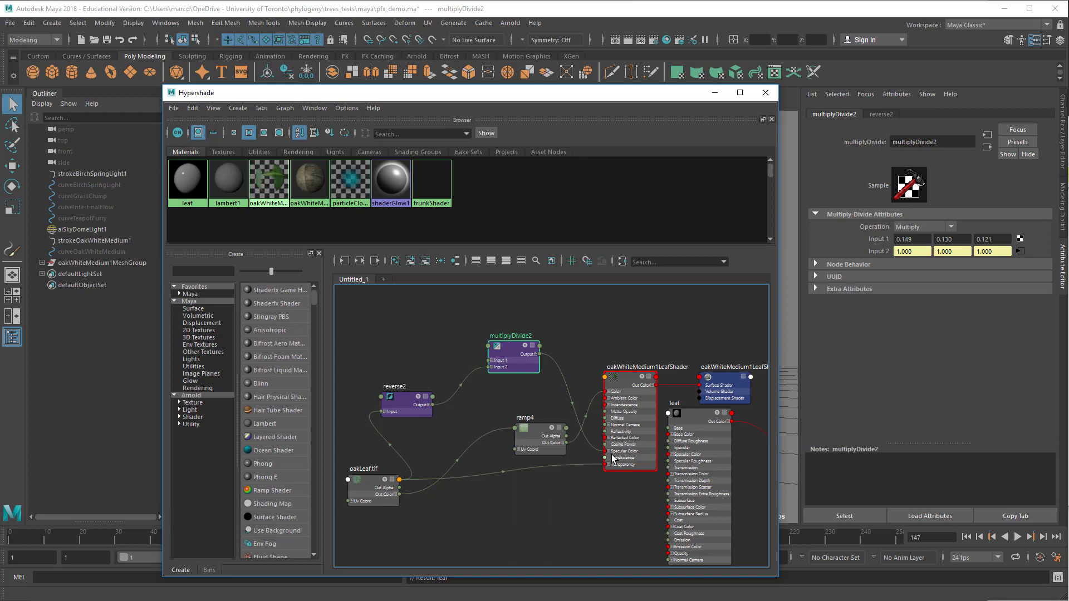
Move the original leaf phong shader out of the way and connect ramp4's Out Color to the leaf material's Base Color
drag(636, 417, 621, 325)
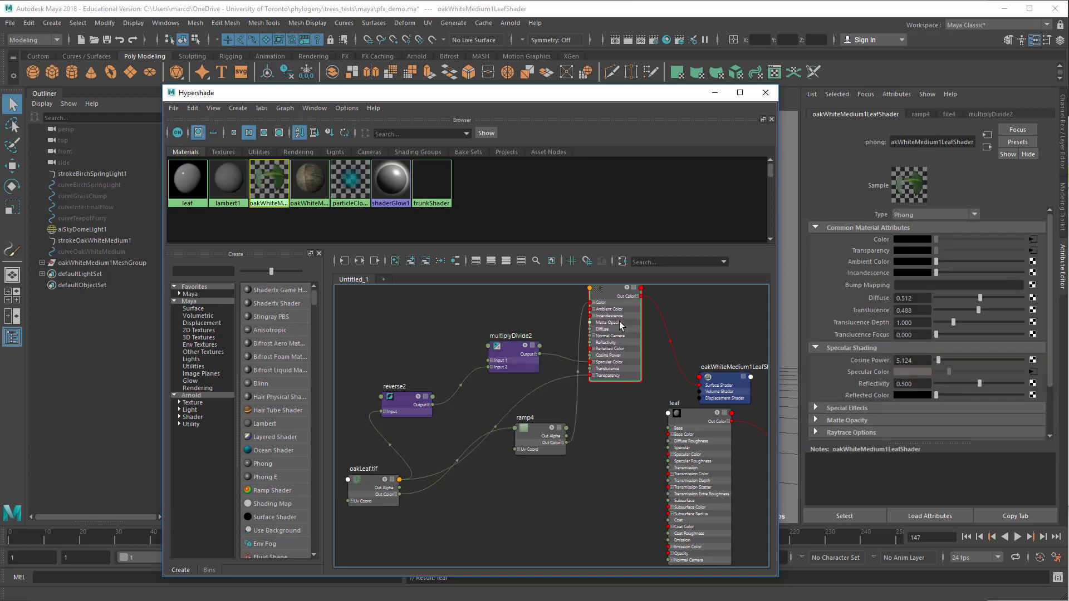
click(557, 445)
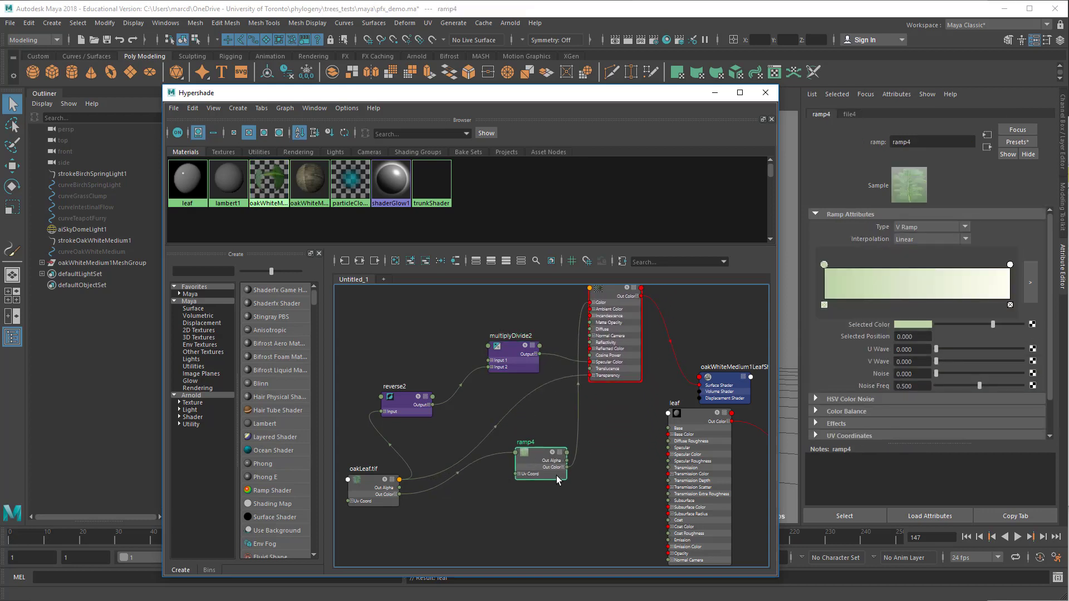
drag(557, 446, 661, 416)
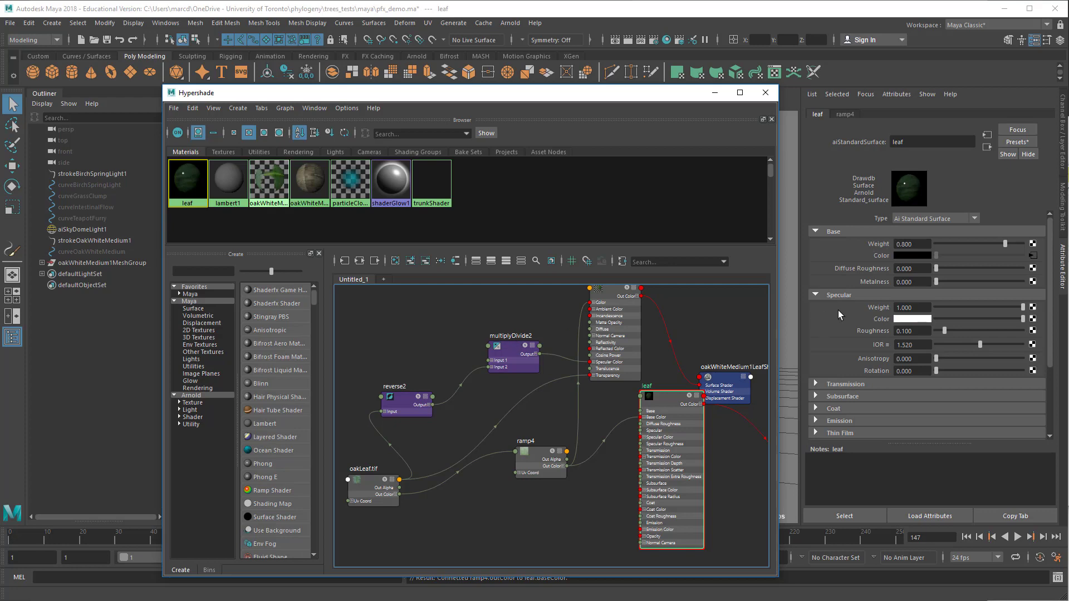
Try to link multiplyDivide2 to the leaf material's specular attributes, and close the Connection Editor
middle_drag(561, 368, 872, 308)
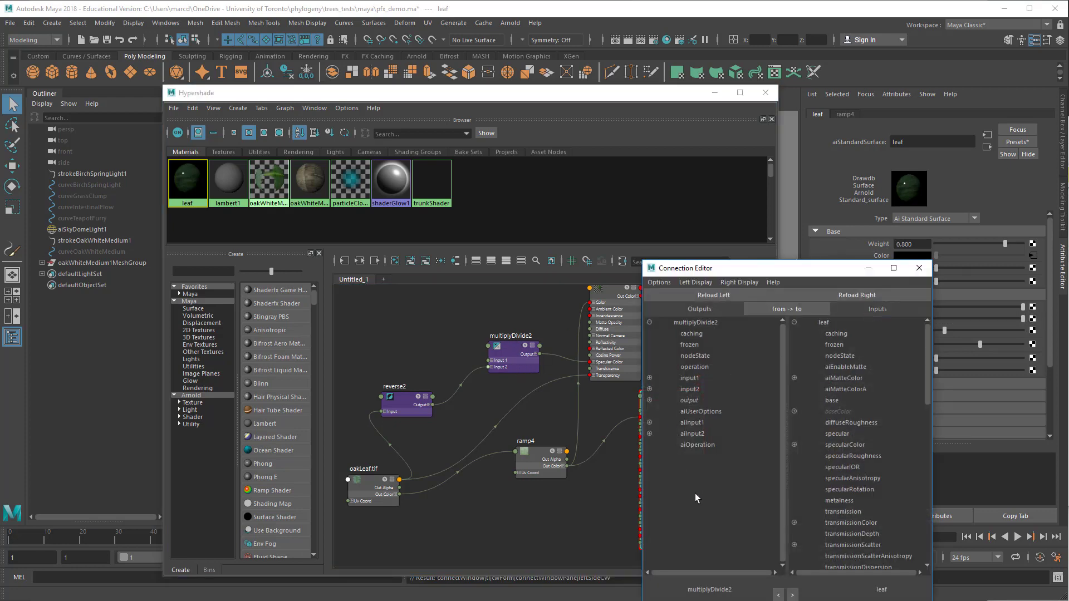
click(920, 268)
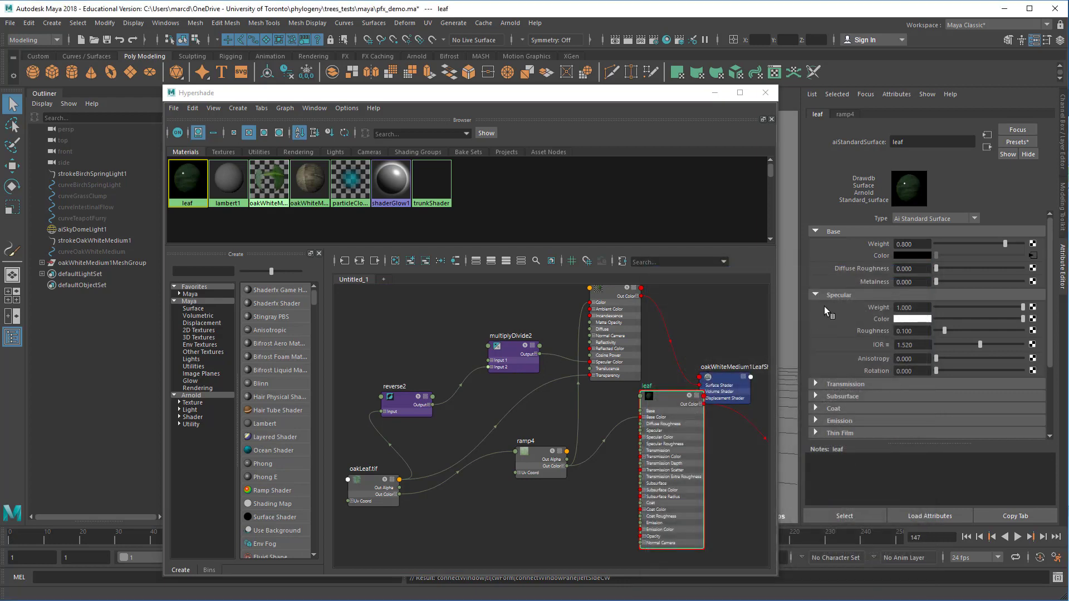
Connect multiplyDivide2's output to the leaf material's Specular Color and assign the leaf material to the selected oak leaf mesh
mouse_move(516, 361)
middle_down()
mouse_move(791, 346)
mouse_move(877, 321)
middle_up()
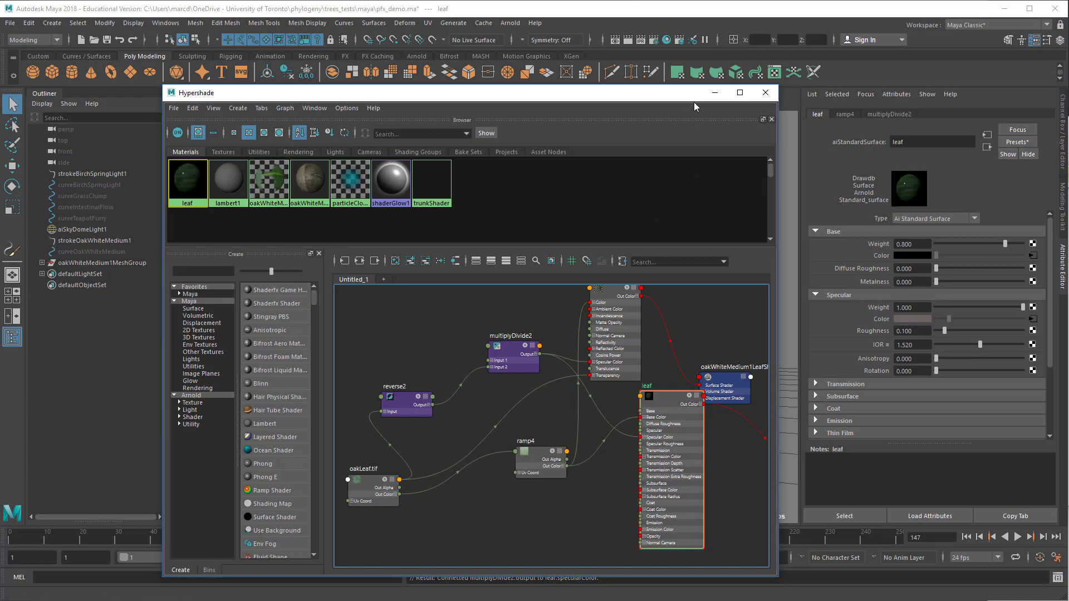
drag(681, 95, 421, 287)
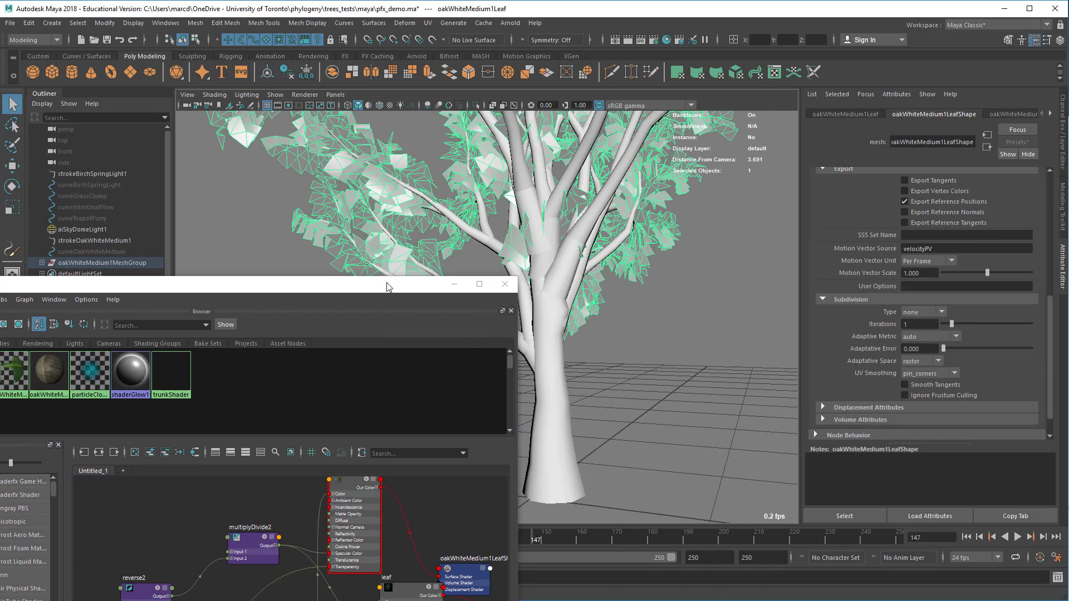
drag(389, 284, 284, 75)
right_drag(308, 378, 296, 322)
drag(304, 76, 609, 562)
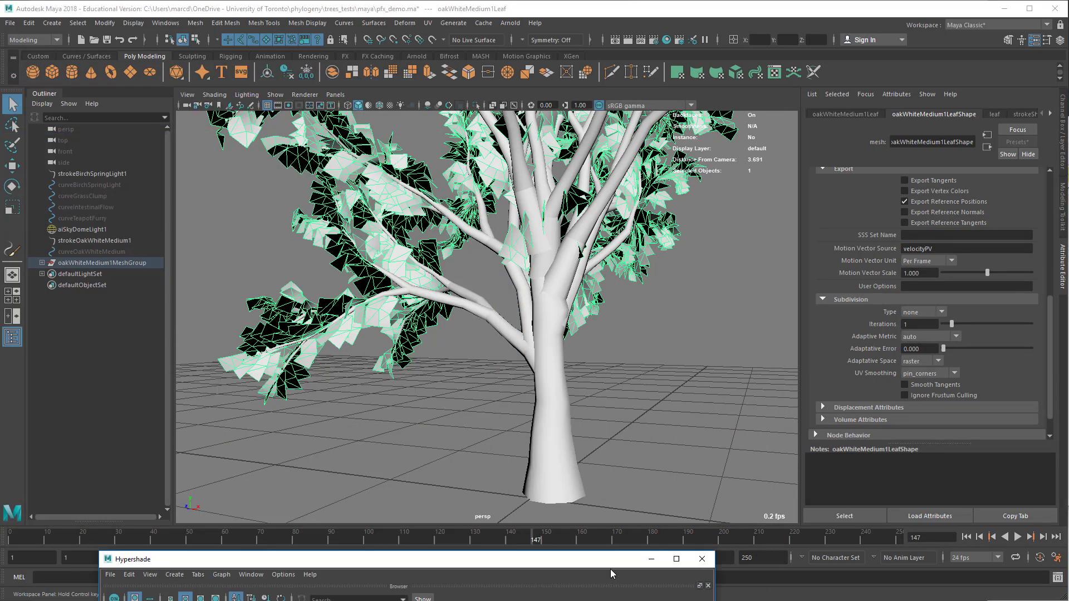
Turn off Opaque in the Arnold attributes of the oak leaf mesh shape
alt+drag(340, 401, 415, 367)
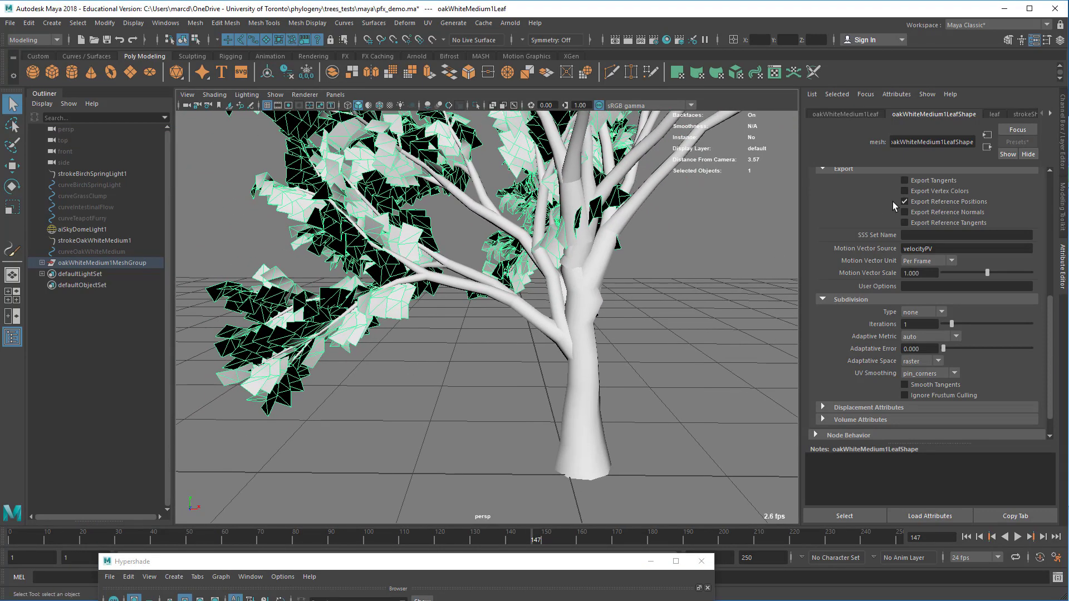
click(866, 114)
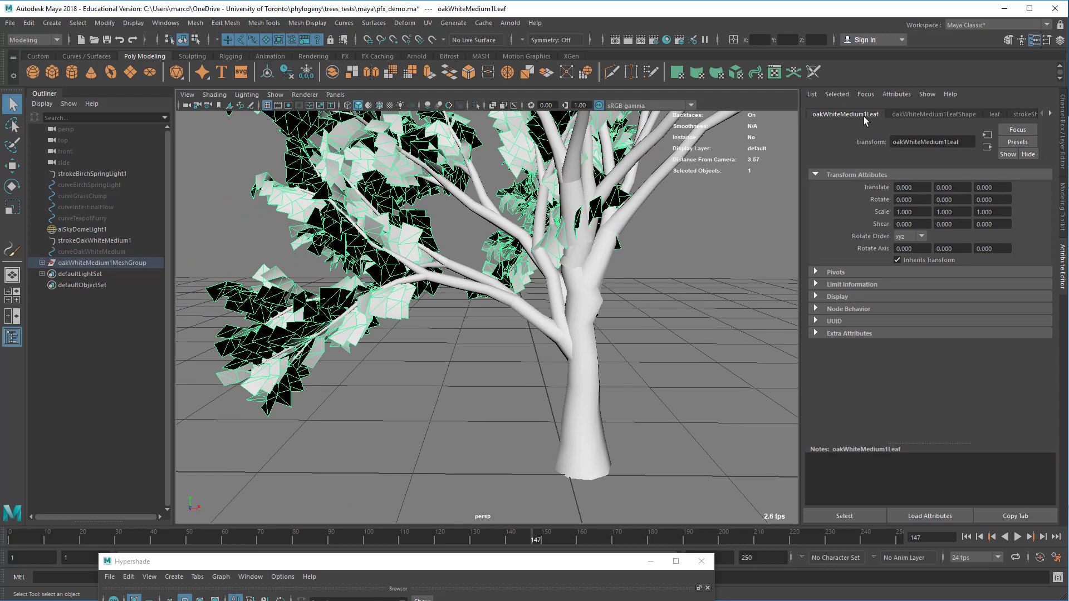
click(926, 110)
scroll(851, 301, up, 8)
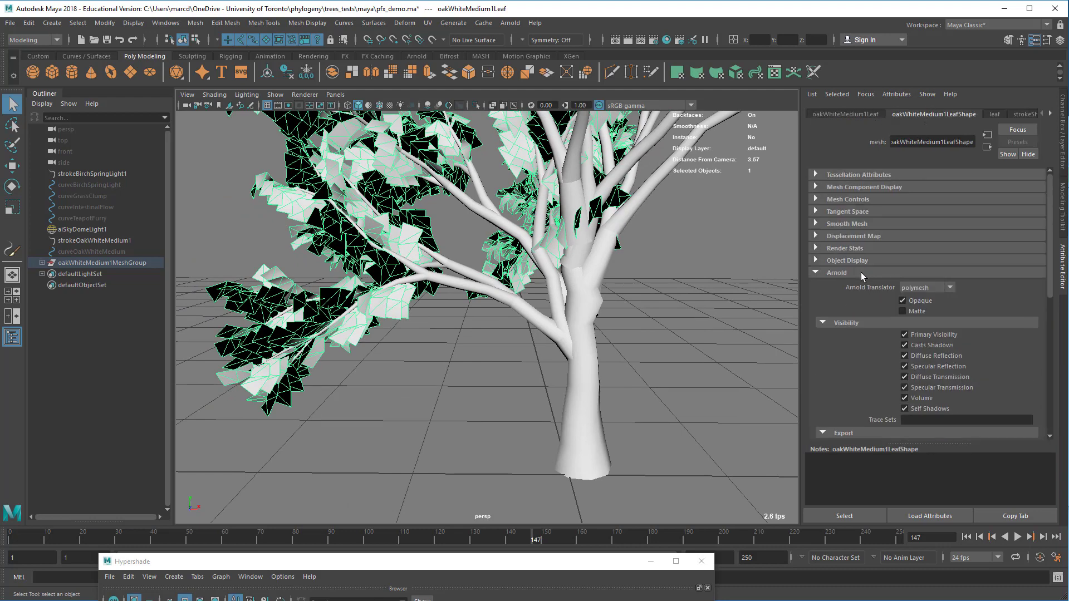
click(903, 301)
Save the scene and render the whole oak tree in the Arnold RenderView
alt+middle_drag(621, 437, 623, 394)
alt+drag(623, 394, 699, 399)
alt+right_drag(699, 399, 546, 363)
alt+drag(587, 311, 498, 403)
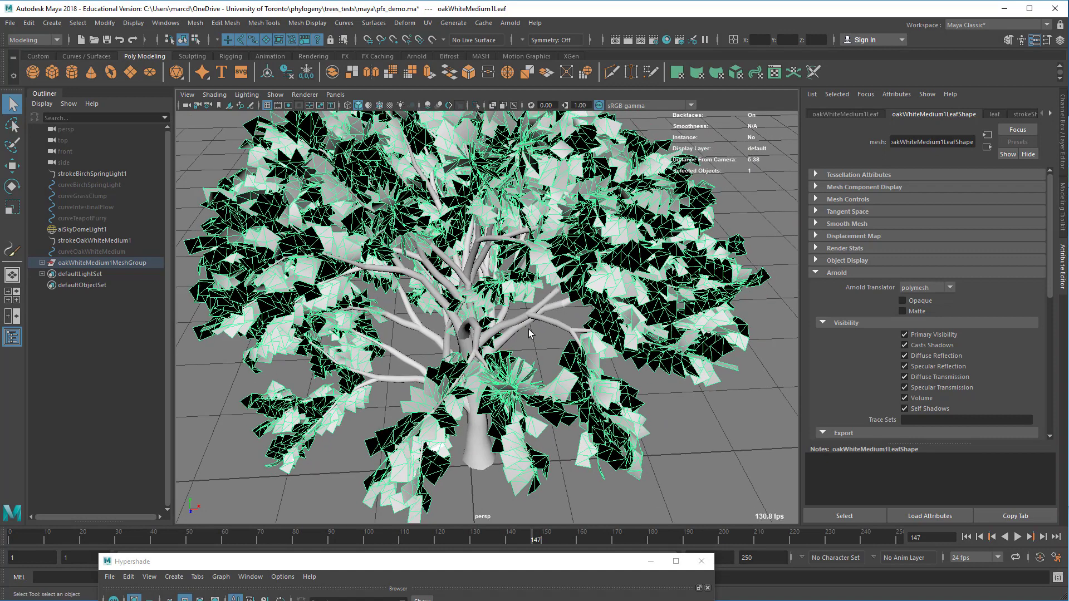
click(10, 23)
click(37, 67)
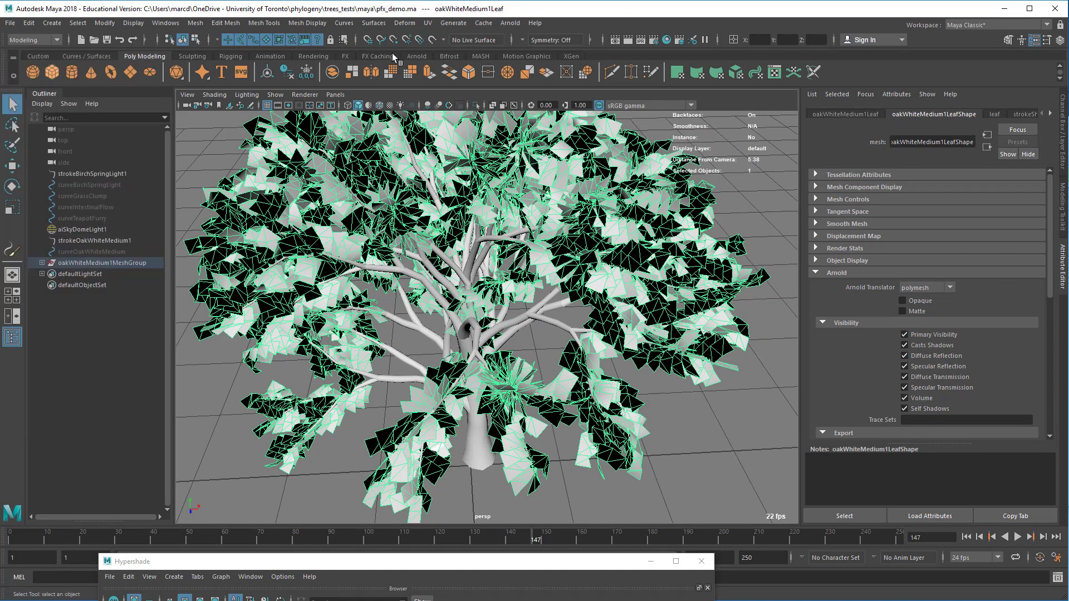
click(510, 23)
click(529, 43)
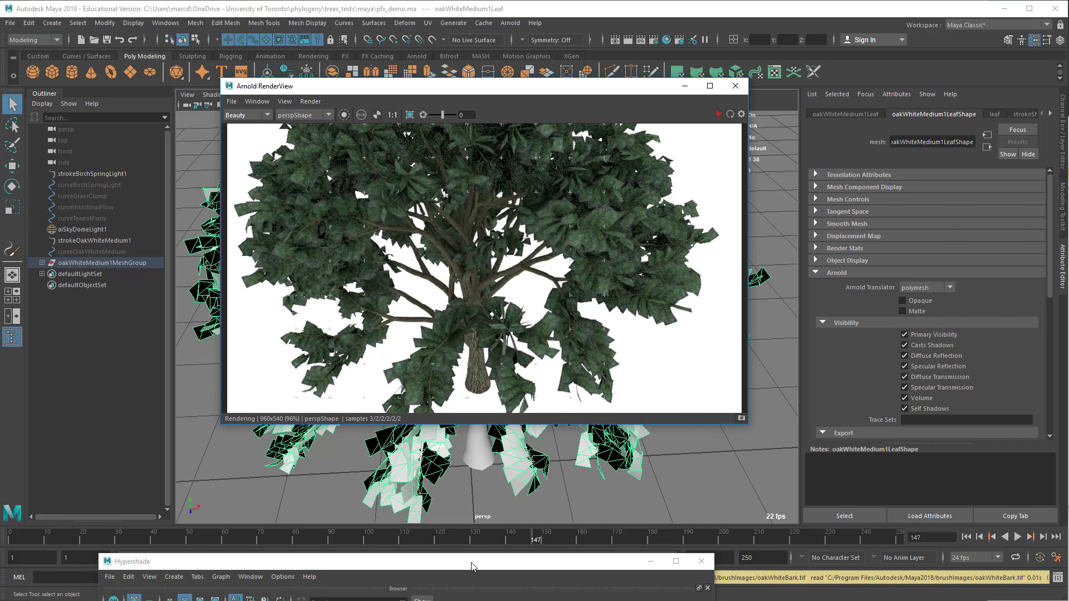
Rearrange the Hypershade nodes so that oakLeaf.tif sits beside the Arnold leaf material's opacity input
drag(471, 564, 524, 87)
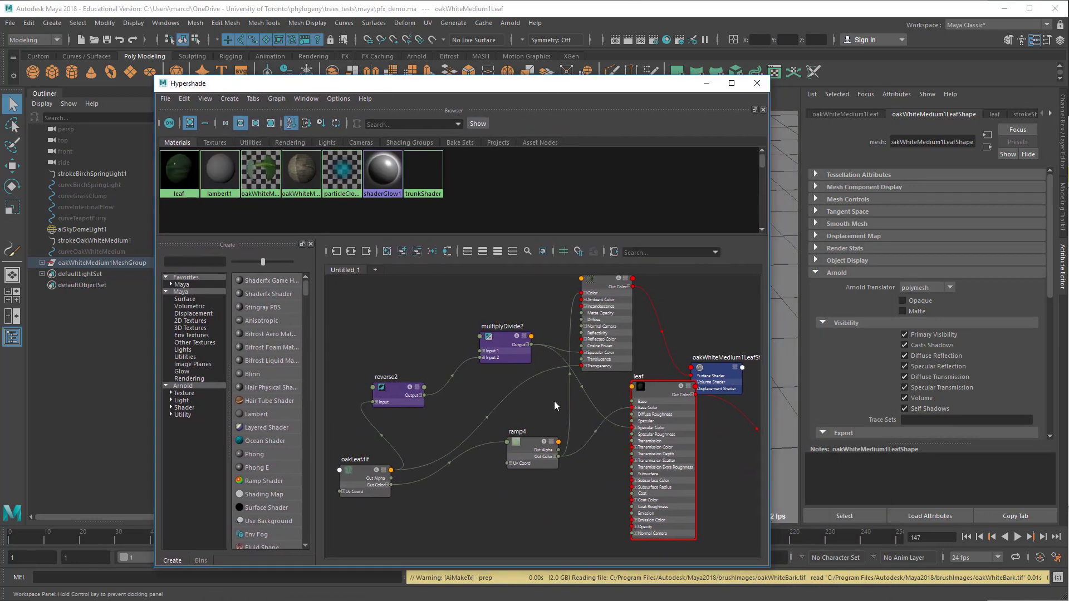
scroll(611, 423, up, 4)
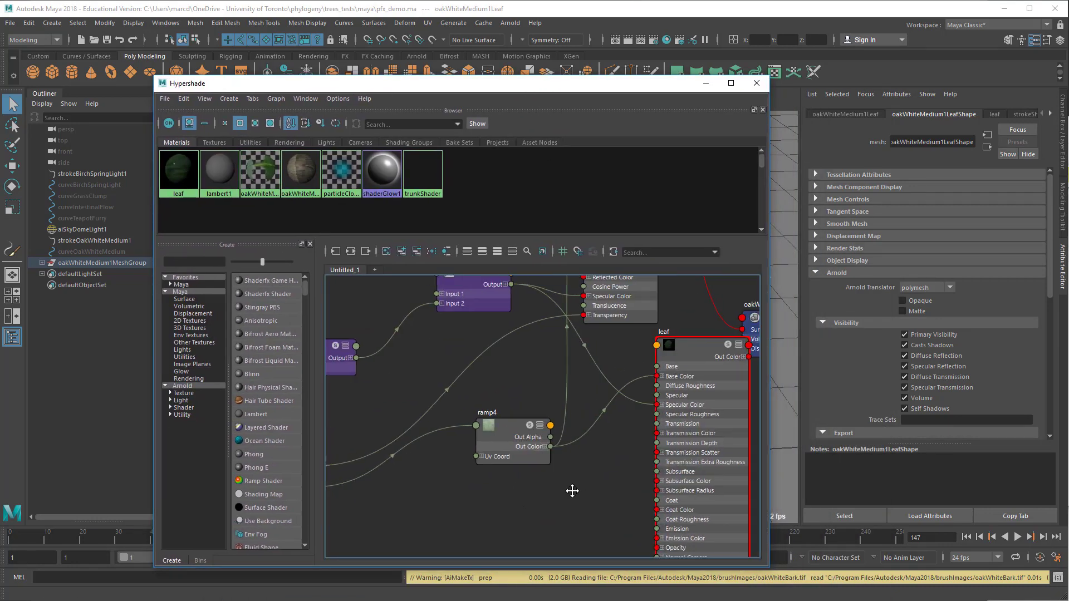
alt+middle_drag(556, 475, 646, 418)
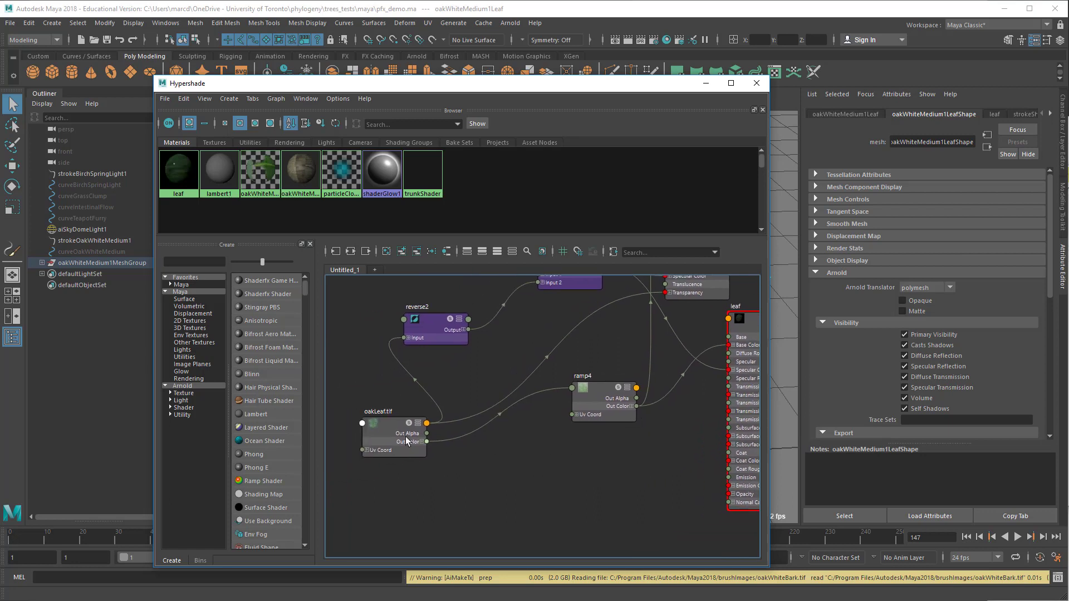
drag(382, 430, 357, 431)
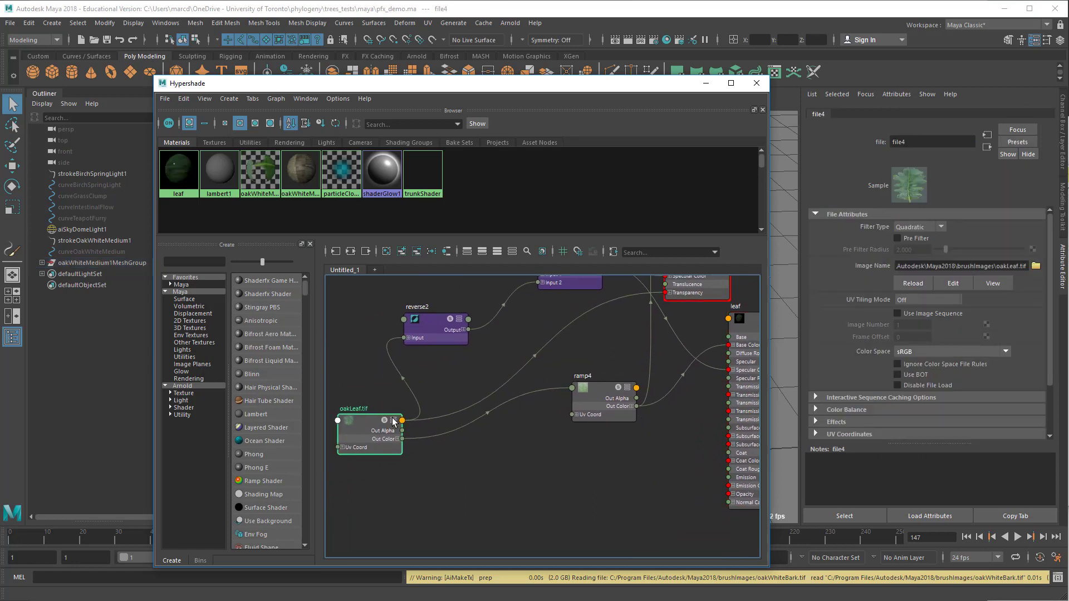
alt+middle_drag(558, 405, 554, 417)
drag(691, 312, 537, 396)
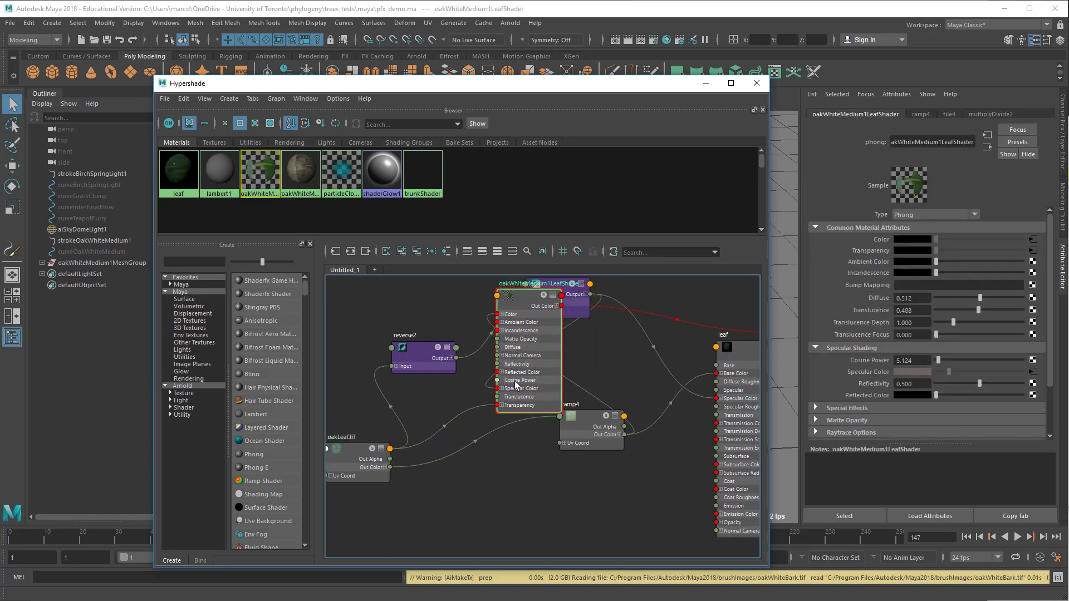
alt+middle_drag(623, 437, 611, 358)
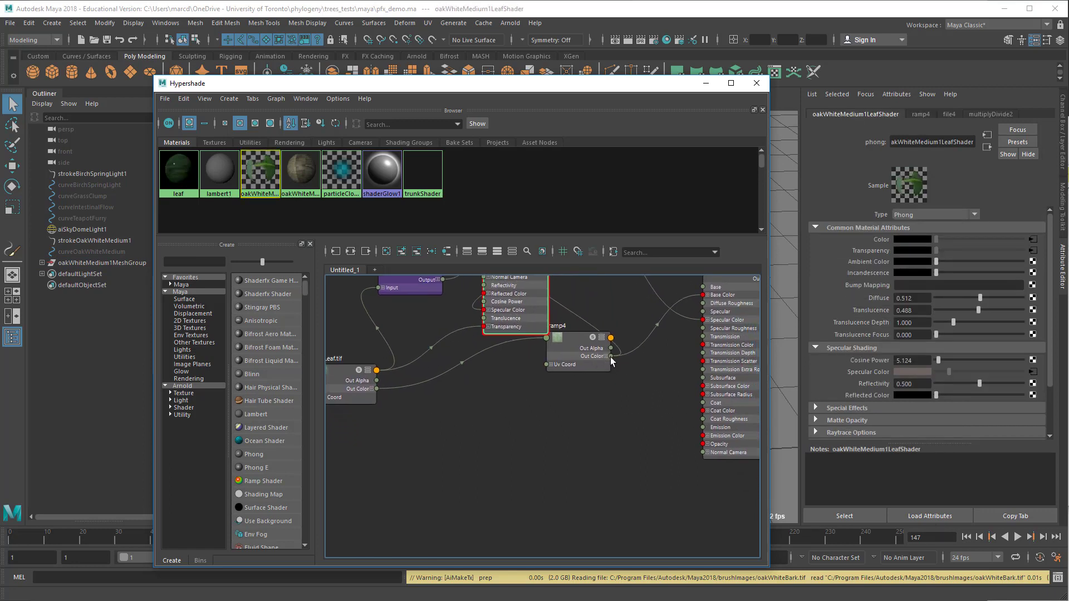
drag(739, 275, 655, 362)
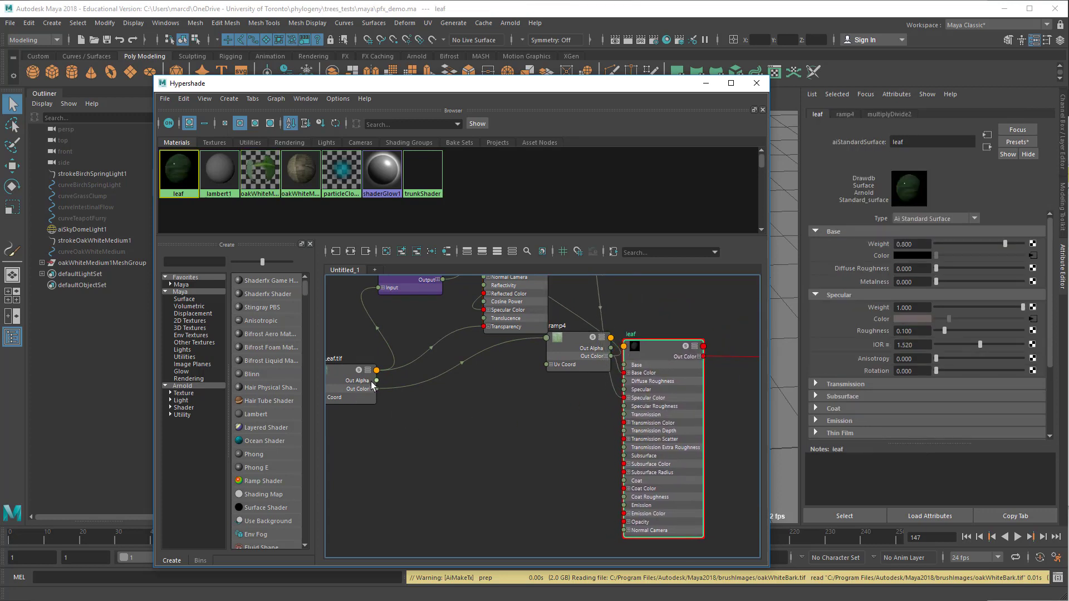
drag(342, 378, 448, 420)
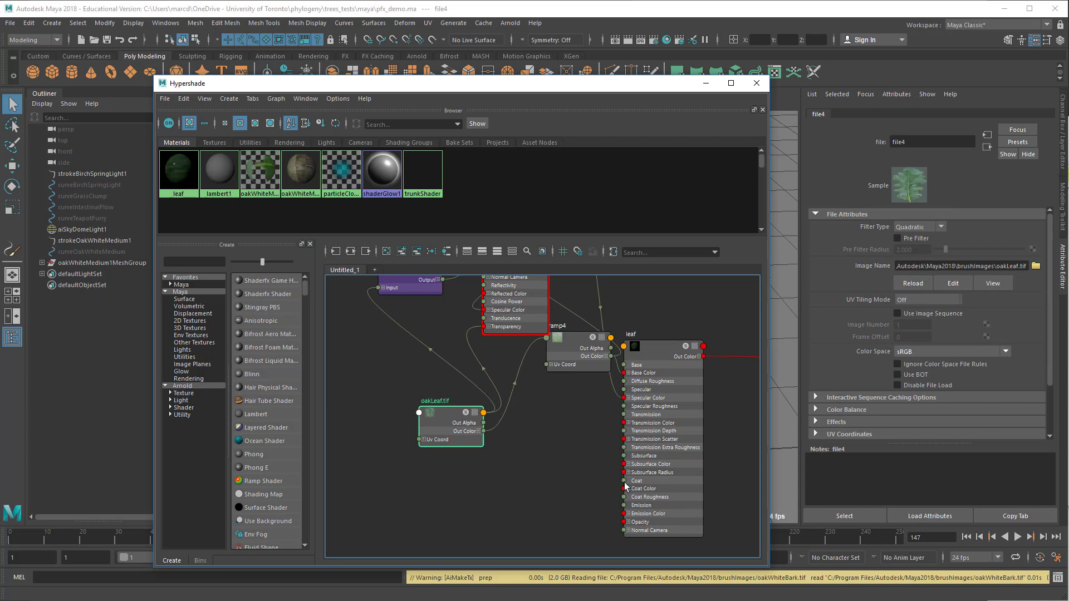
drag(657, 356, 655, 328)
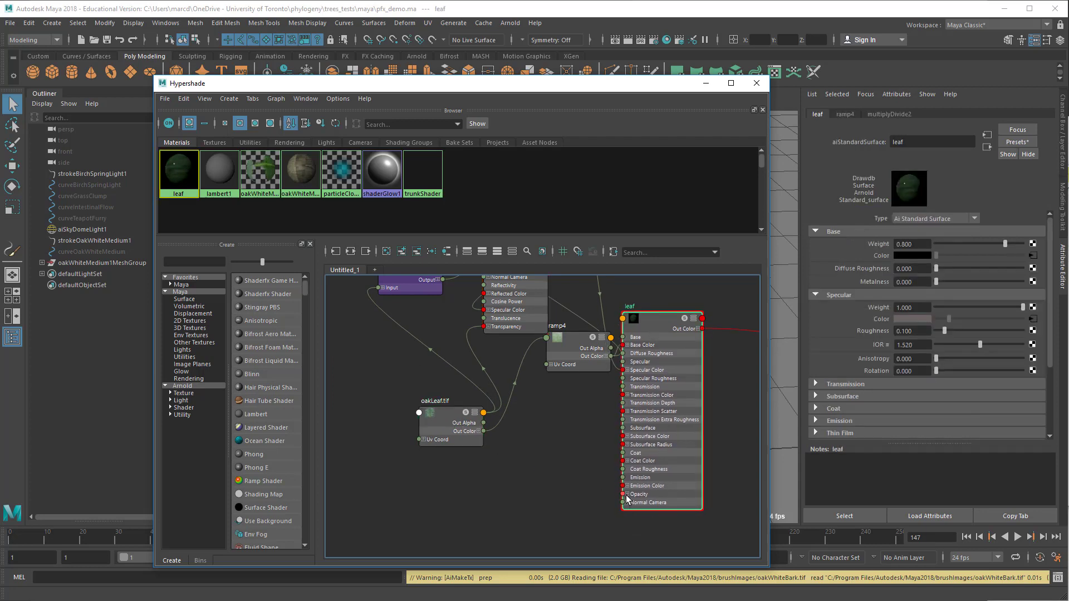
Expand the leaf material's Opacity and connect oakLeaf.tif's Out Alpha to Opacity R, Opacity G and Opacity B
drag(623, 494, 539, 474)
scroll(618, 480, up, 3)
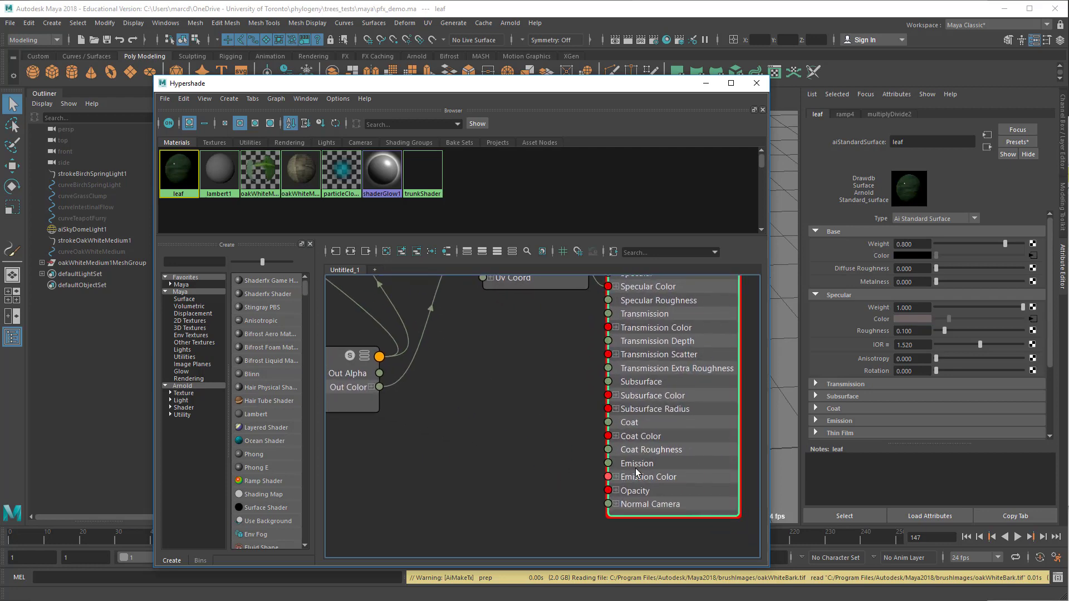
alt+middle_drag(635, 468, 635, 403)
drag(365, 342, 474, 427)
drag(692, 445, 681, 423)
click(605, 404)
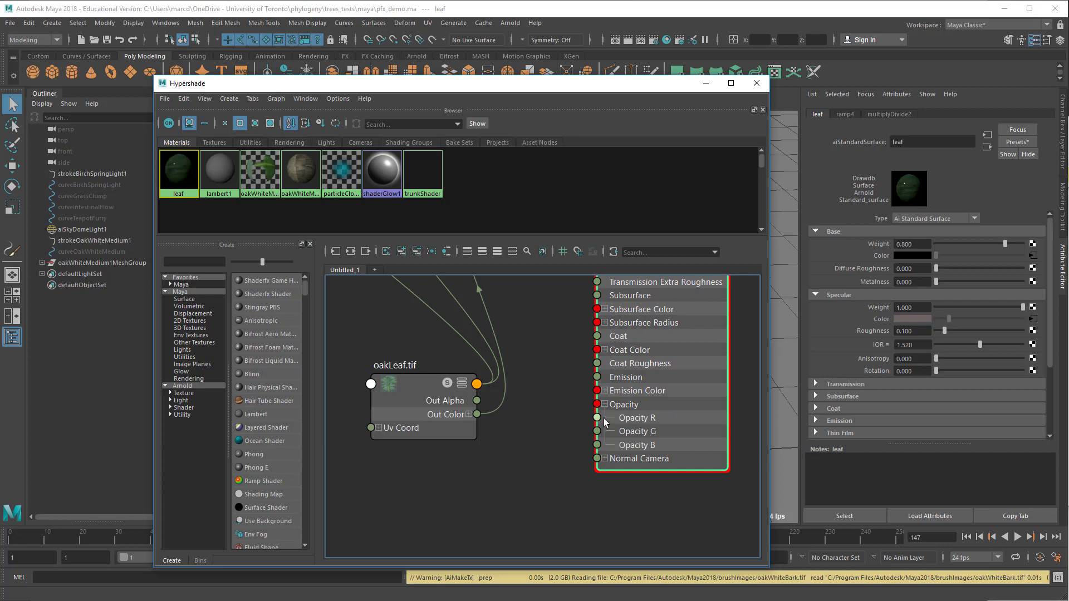
drag(476, 400, 597, 418)
drag(477, 401, 597, 431)
drag(477, 401, 597, 445)
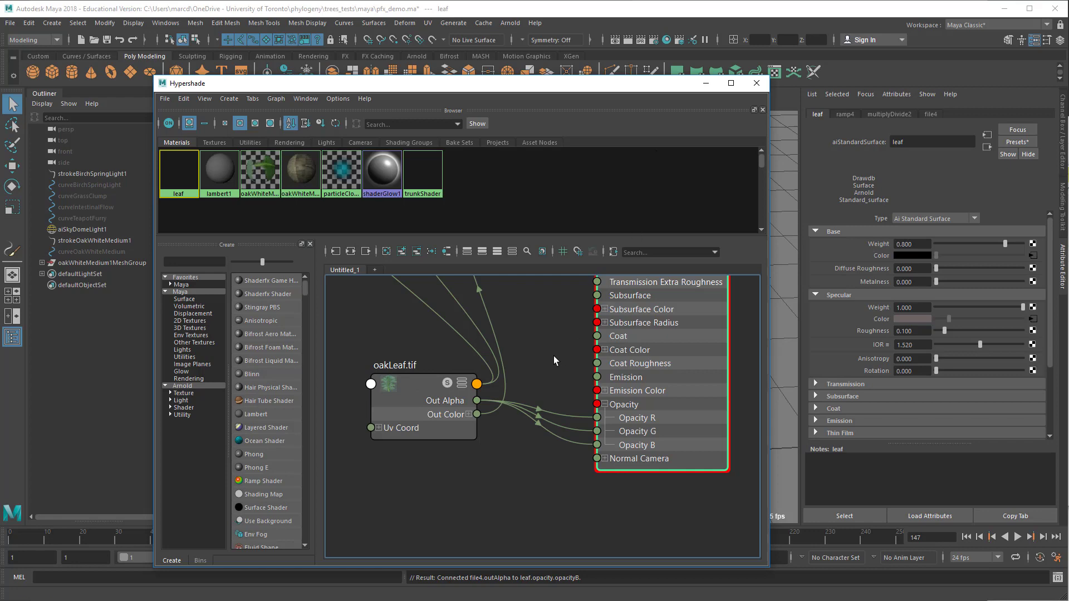
Store a snapshot of the current render, re-render the tree with the leaf opacity, and stop the render
drag(630, 90, 655, 600)
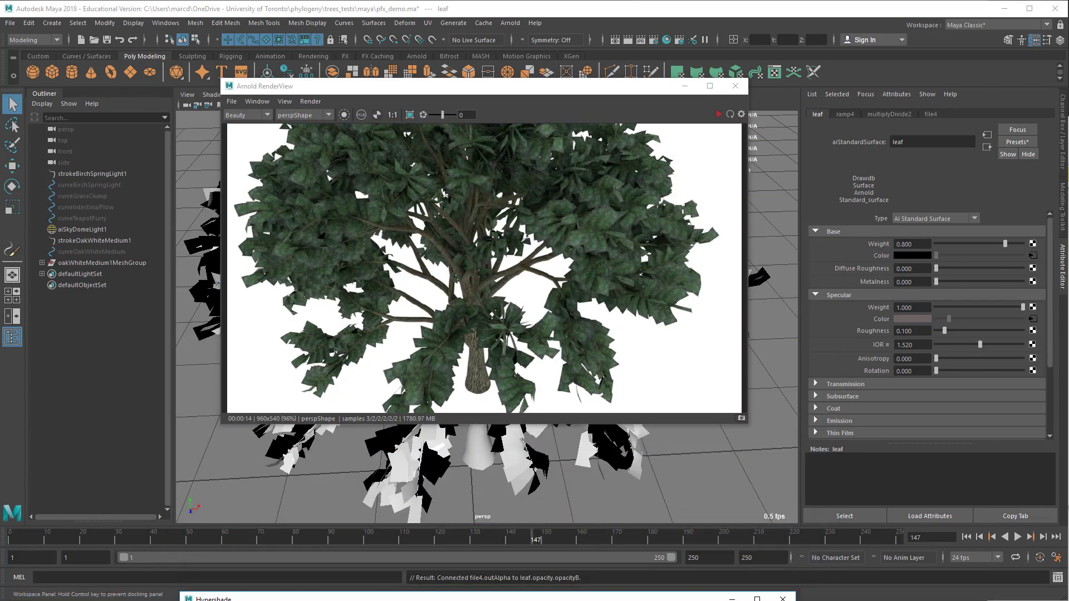
click(741, 418)
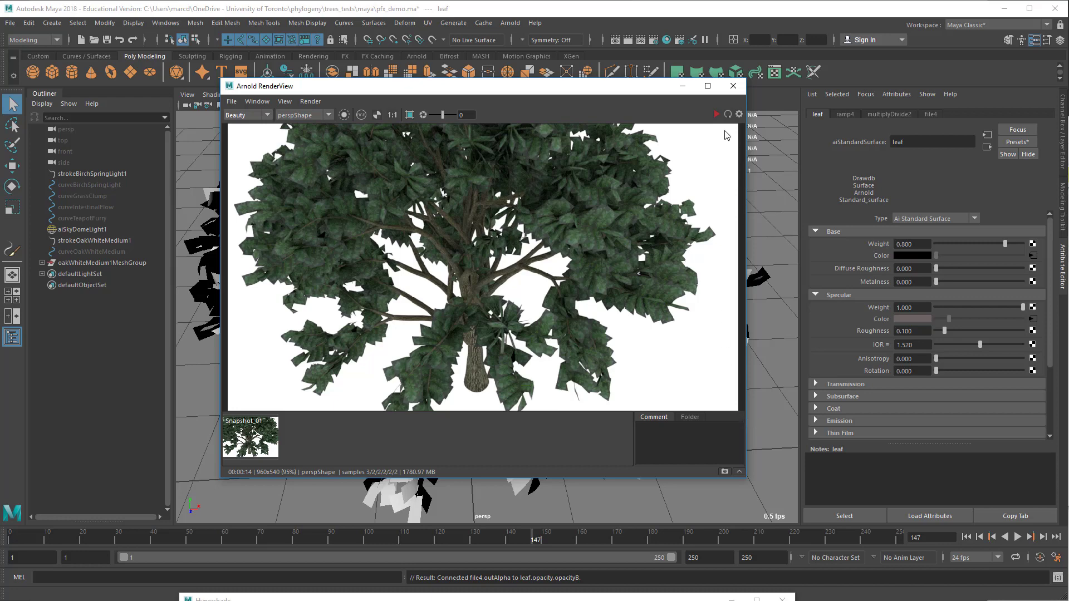
click(716, 115)
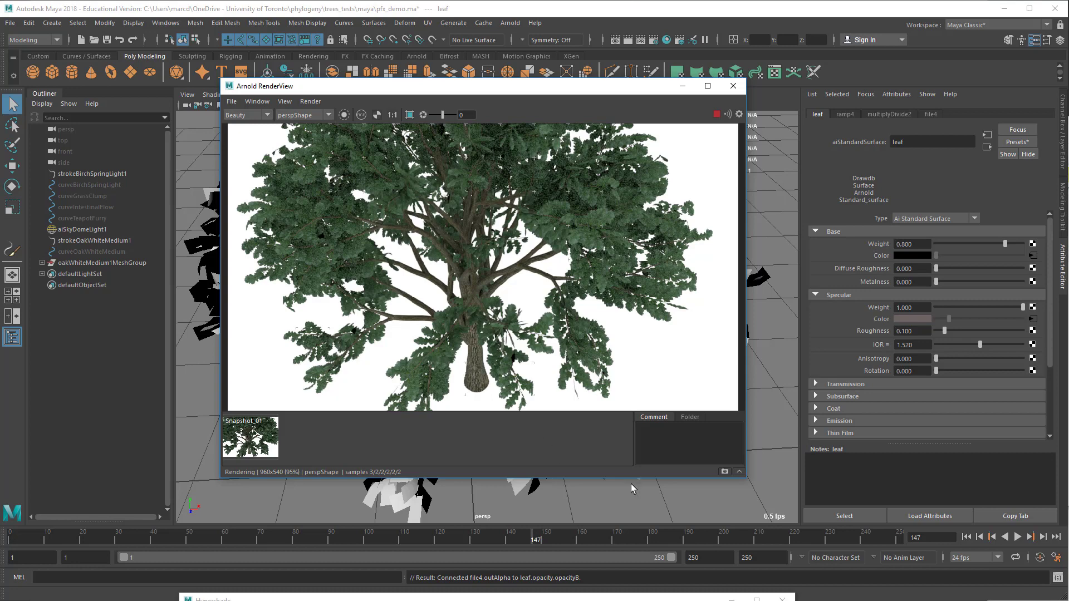
click(717, 115)
Set the leaf material's Specular Weight to 0 and re-render the tree
mouse_move(629, 95)
mouse_down()
mouse_move(713, 106)
mouse_move(629, 101)
mouse_up()
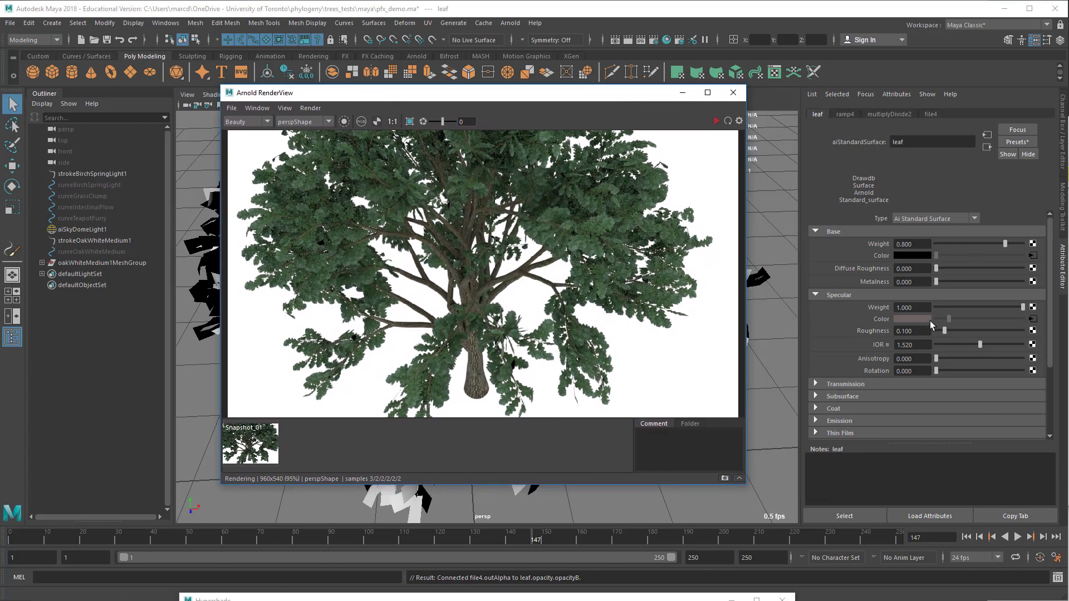
drag(944, 307, 925, 309)
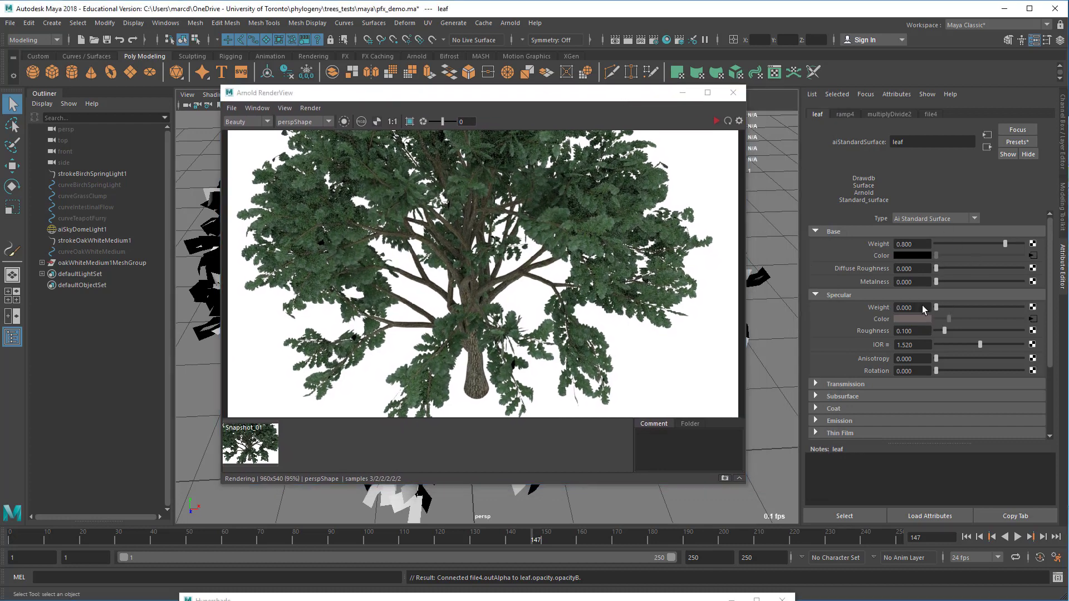
click(715, 122)
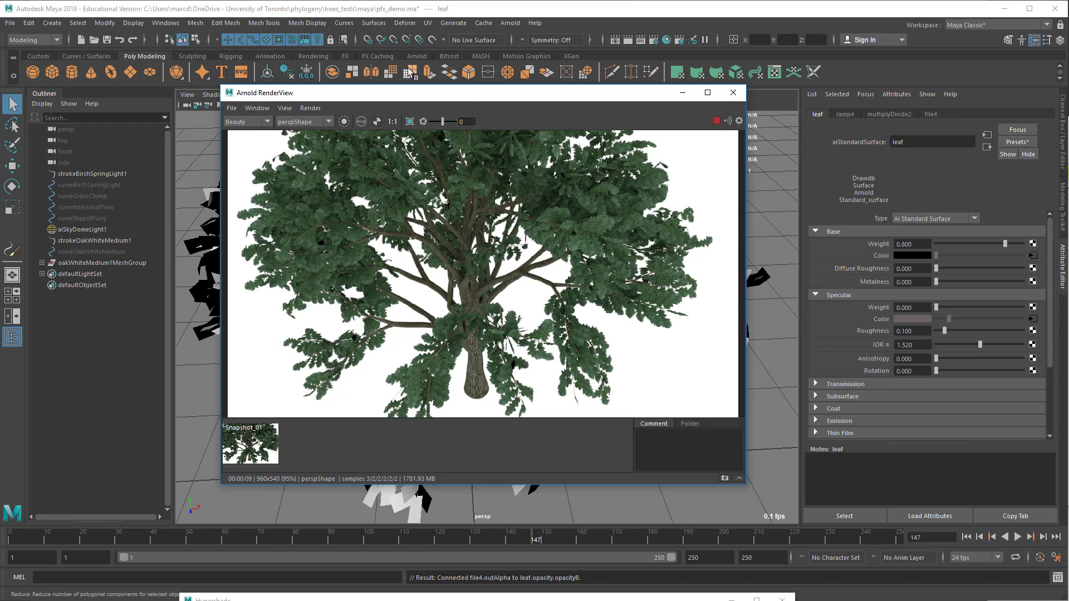
Turn off Autodetect Threads in the Arnold system render settings and set Threads to -2
click(653, 41)
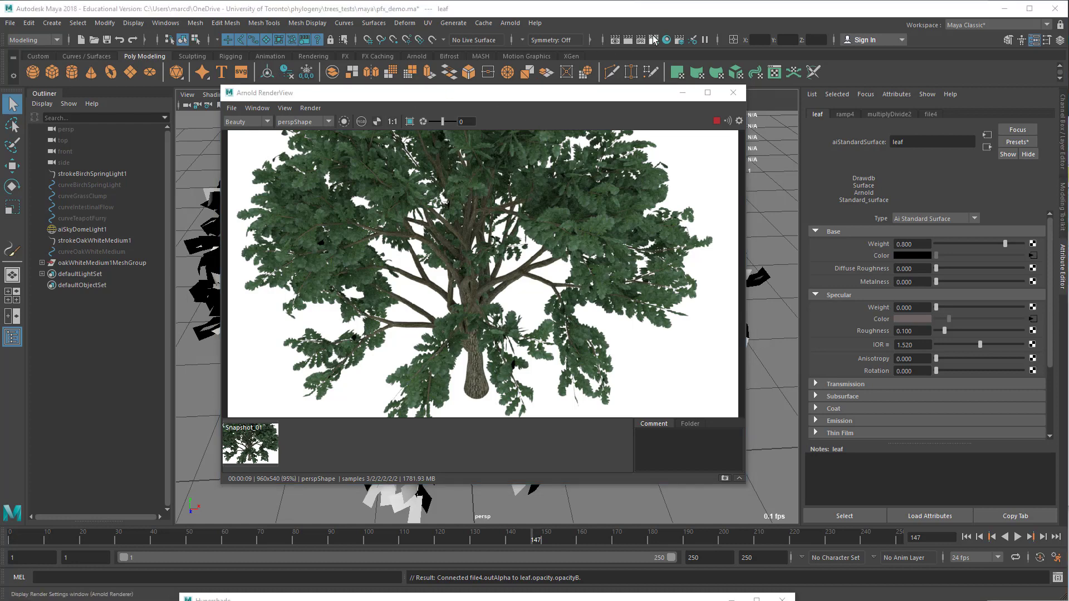
click(206, 164)
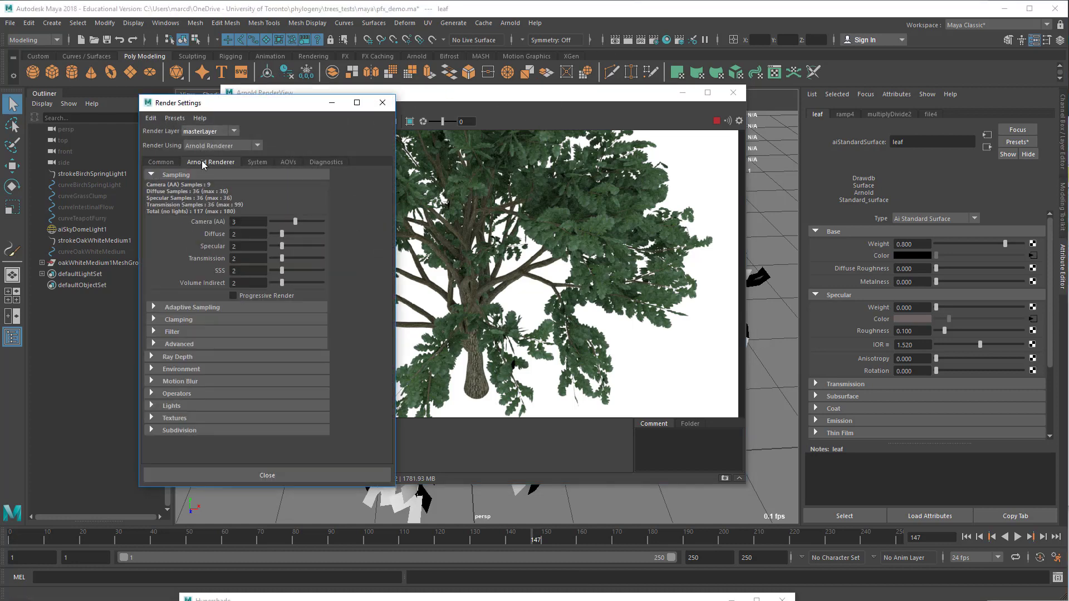
click(253, 166)
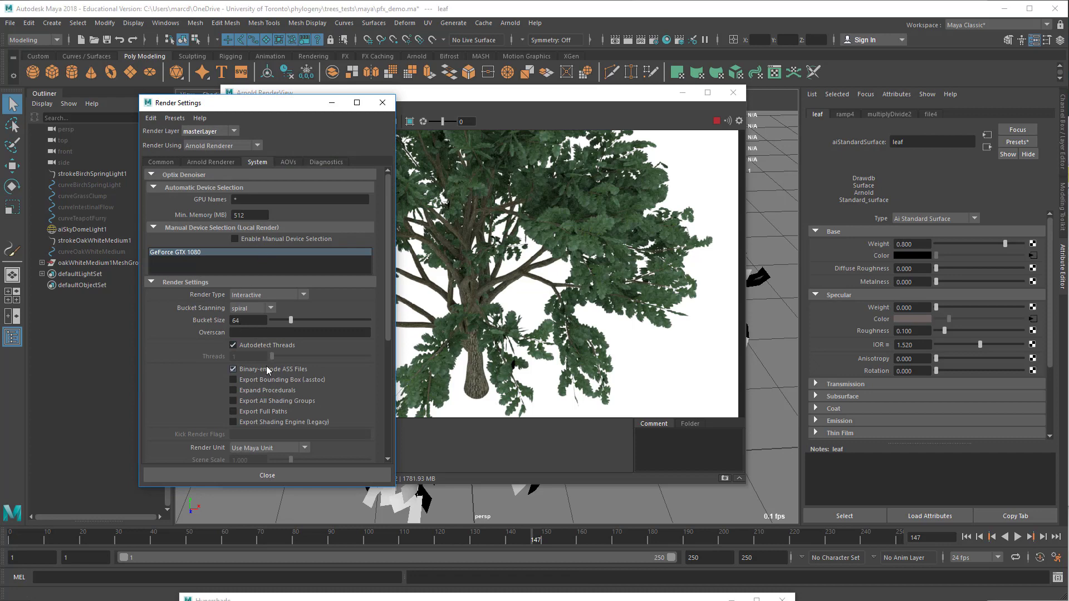
click(247, 347)
click(246, 348)
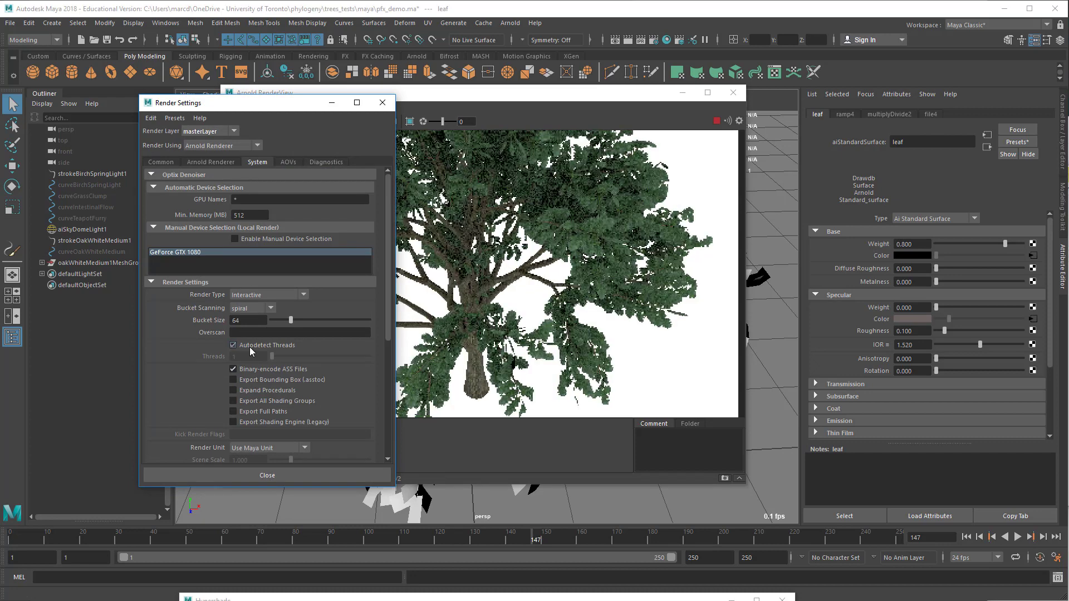
click(246, 346)
click(247, 357)
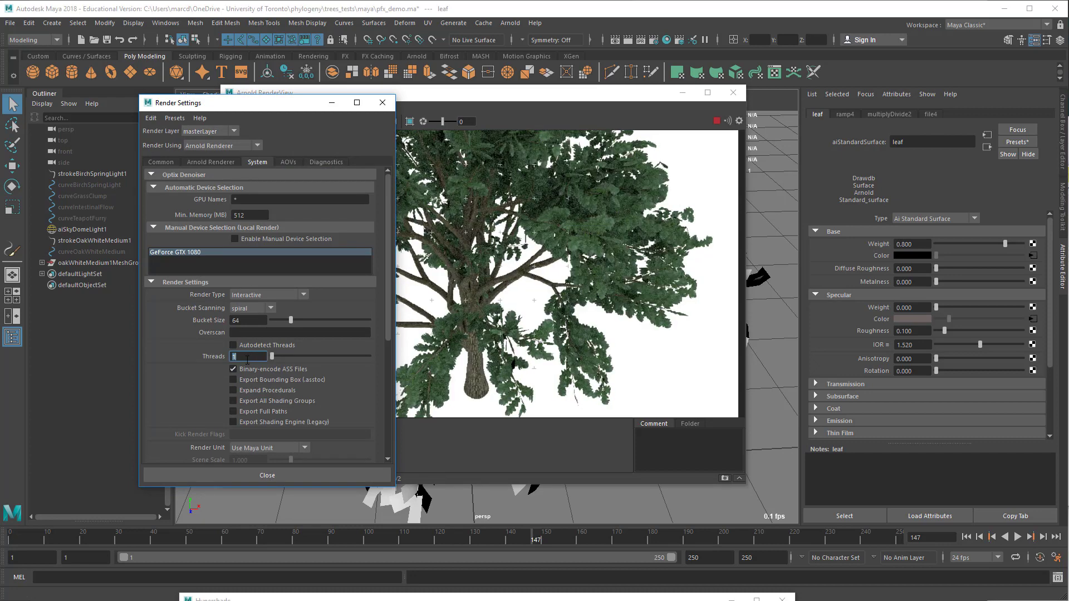
key(Return)
Set the render Bucket Size to 16 and close the Render Settings
double_click(241, 321)
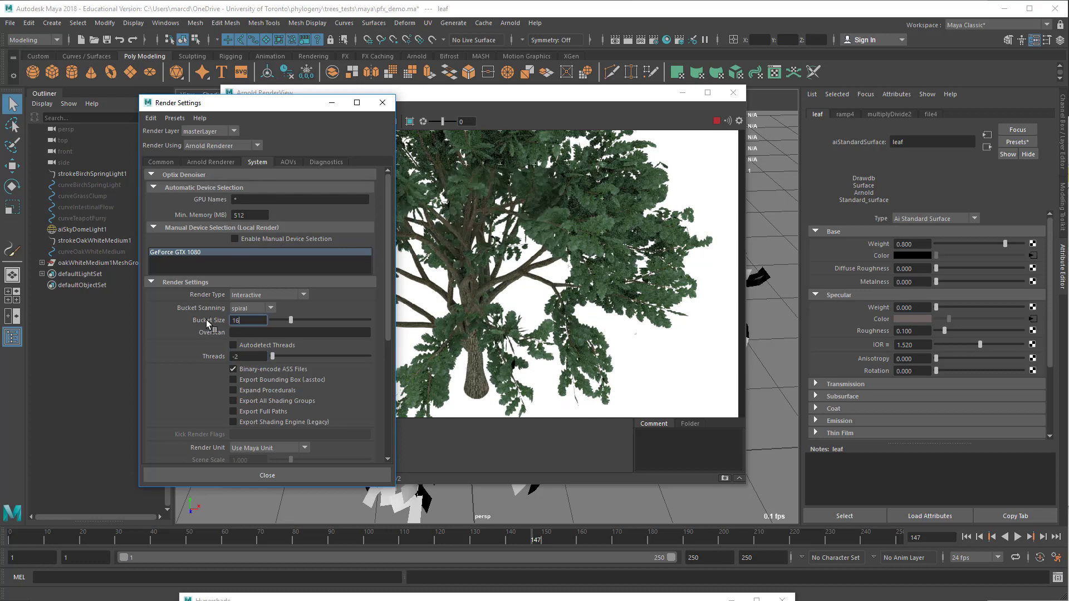
text(16)
key(Return)
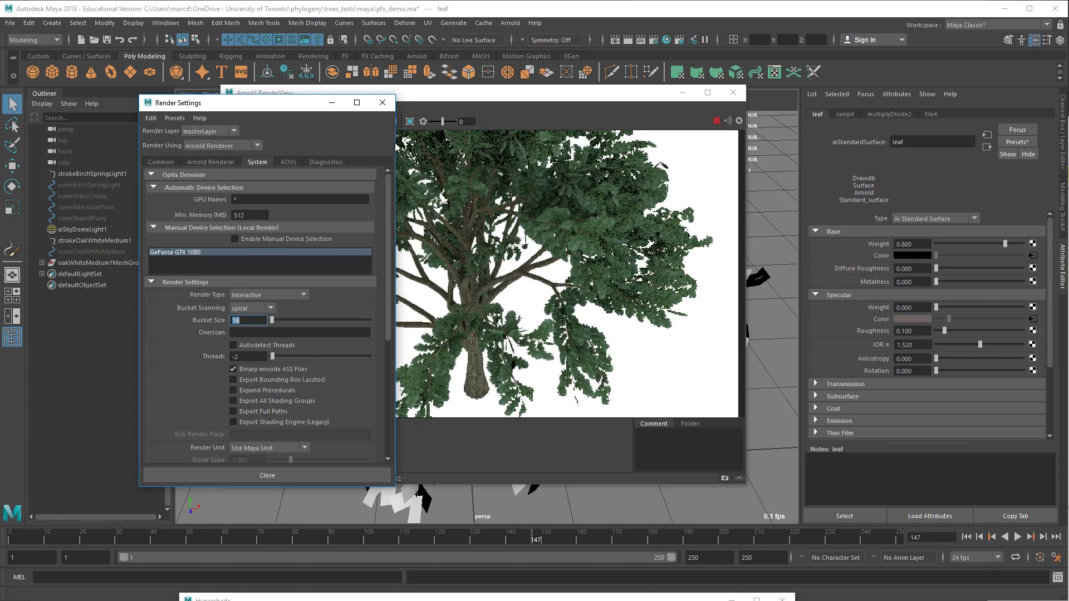
click(383, 103)
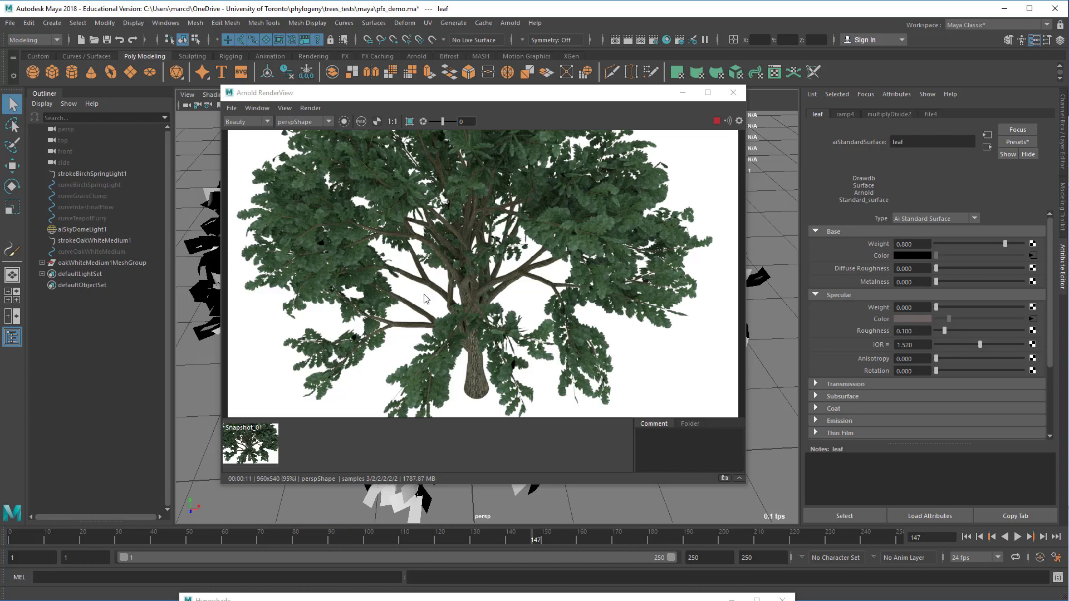
Stop the live render session and close the Arnold RenderView
click(717, 123)
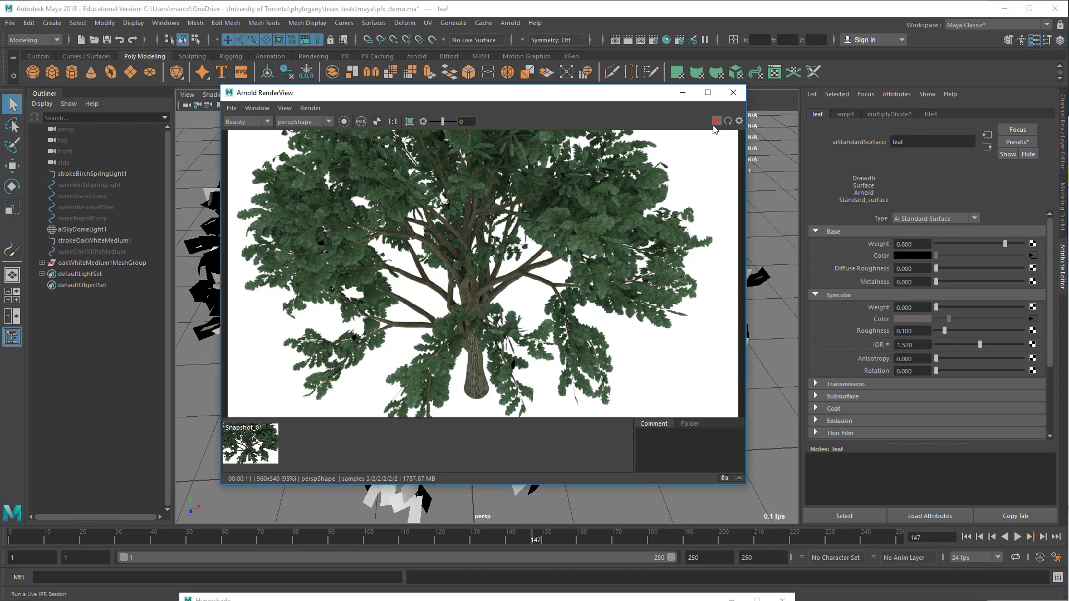
click(733, 94)
alt+drag(654, 267, 642, 266)
Review the complete leaf shader network, close the Hypershade, and inspect the whole tree in the perspective view
drag(515, 599, 484, 95)
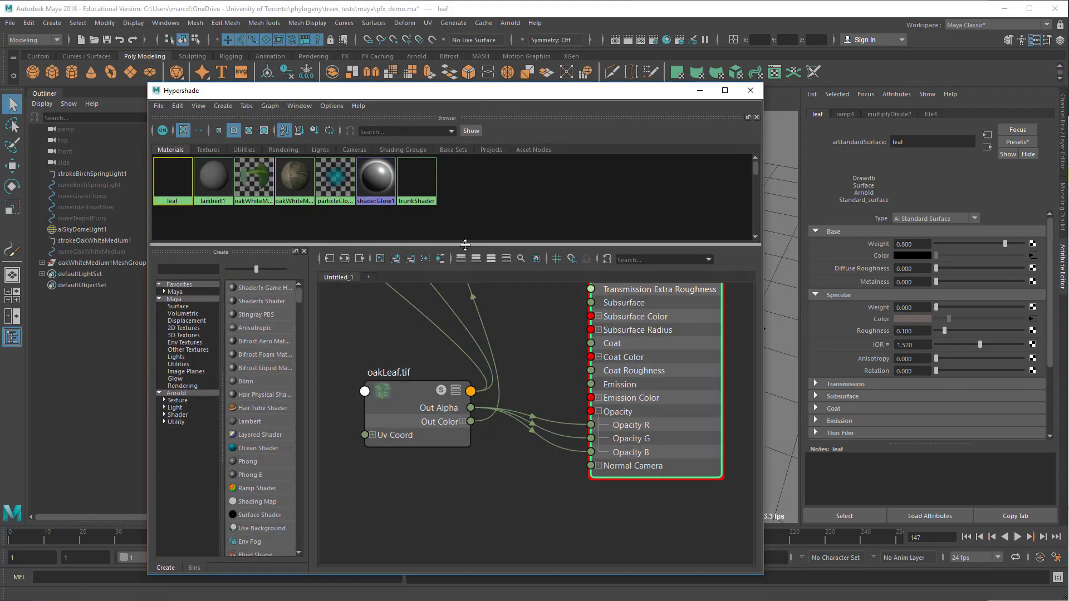
alt+right_drag(508, 392, 331, 366)
alt+middle_drag(395, 390, 390, 473)
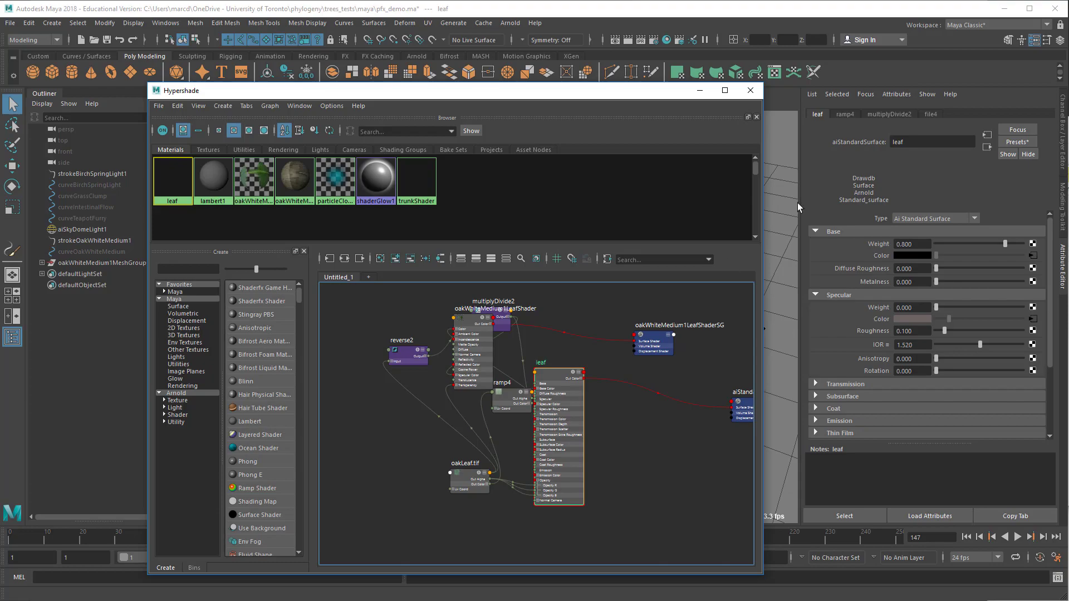
click(750, 90)
alt+drag(703, 319, 639, 295)
alt+right_drag(639, 295, 492, 293)
alt+drag(492, 297, 535, 314)
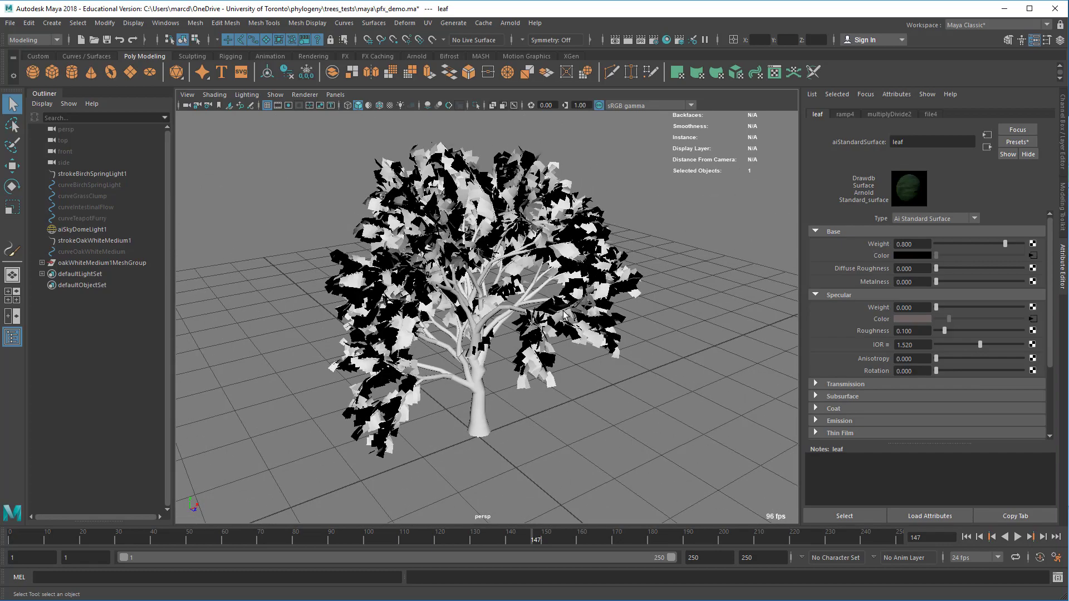